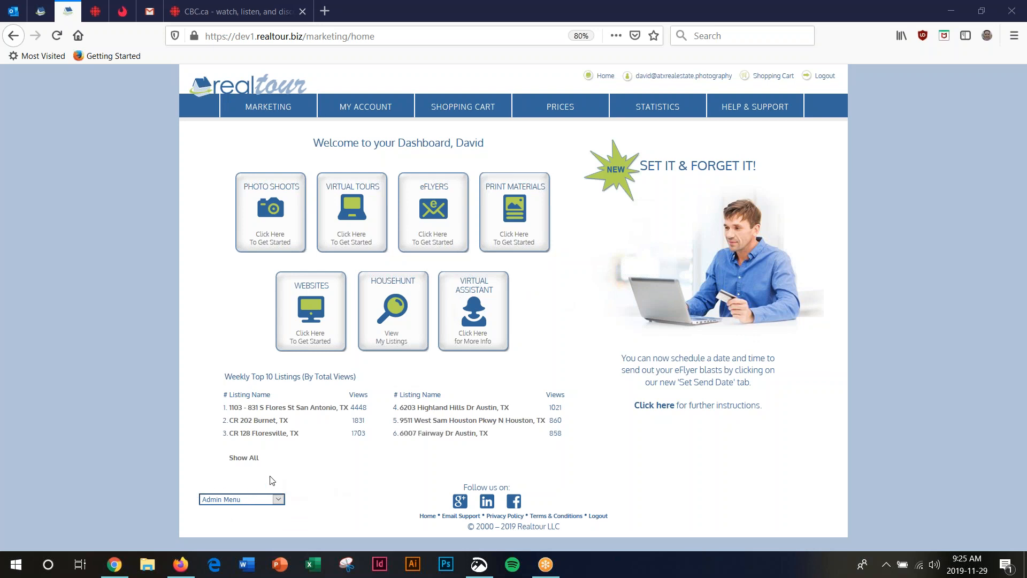
# Step: Open the Photography Manager from the admin options and go to its Pricing Manager
pyautogui.click(278, 500)
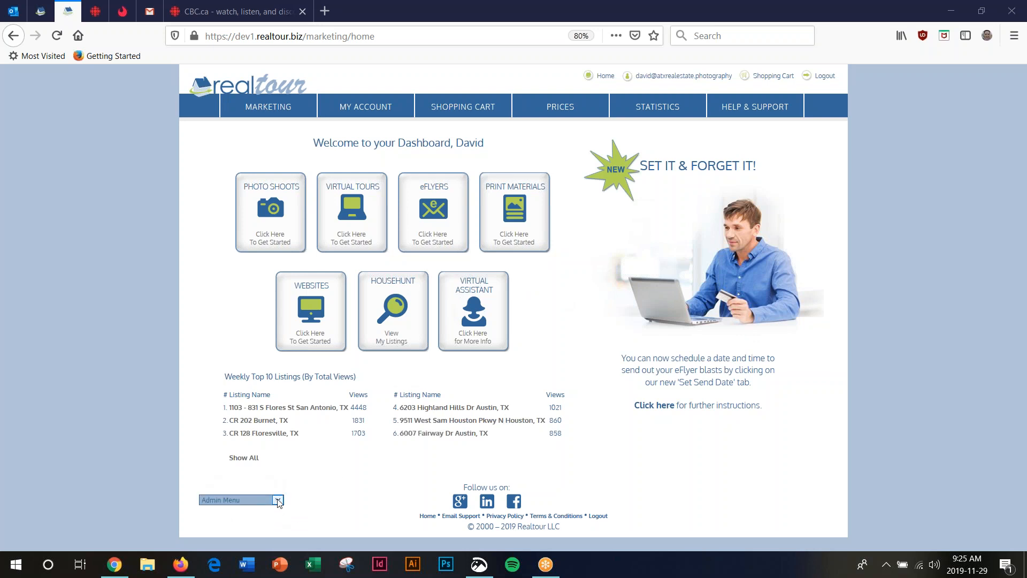
pyautogui.click(278, 500)
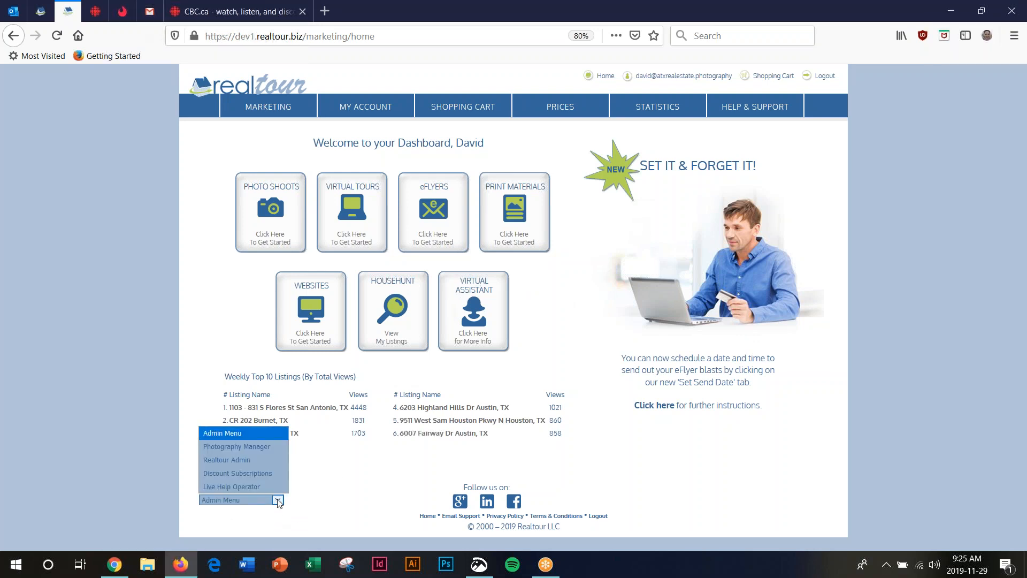
pyautogui.click(237, 447)
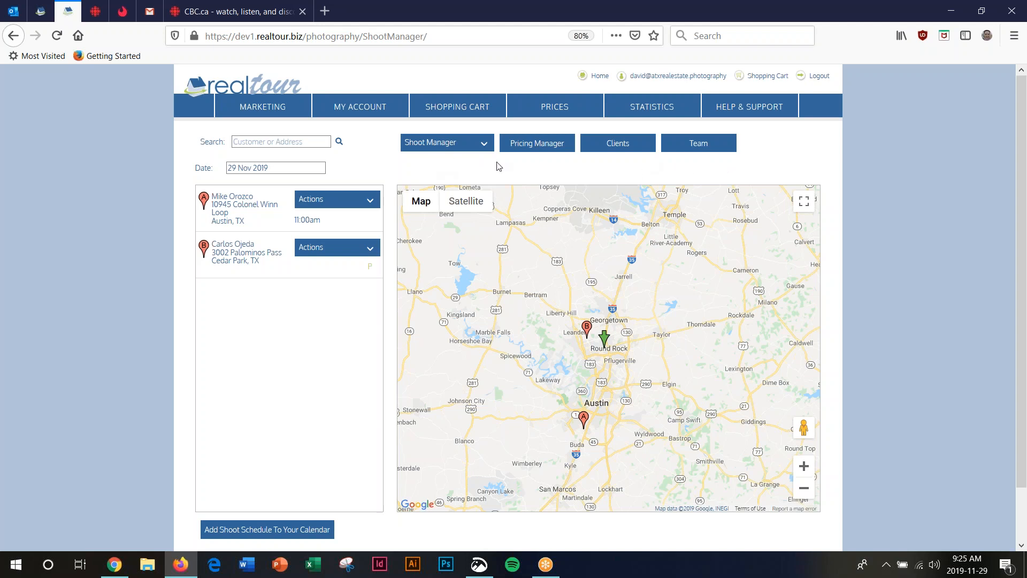
pyautogui.click(538, 148)
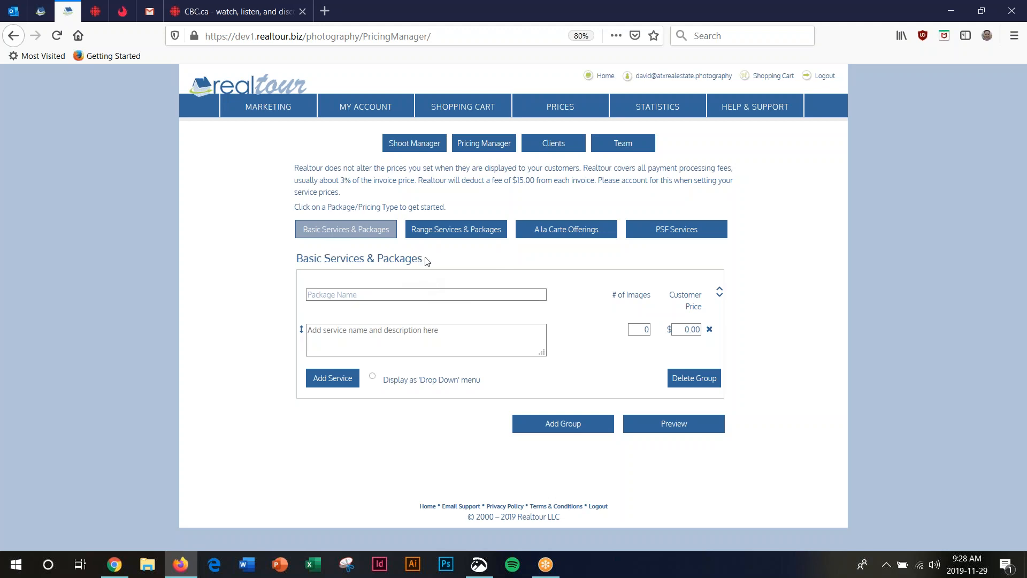
# Step: Name the first Basic Services & Packages group "Standard Photography Package"
pyautogui.click(364, 295)
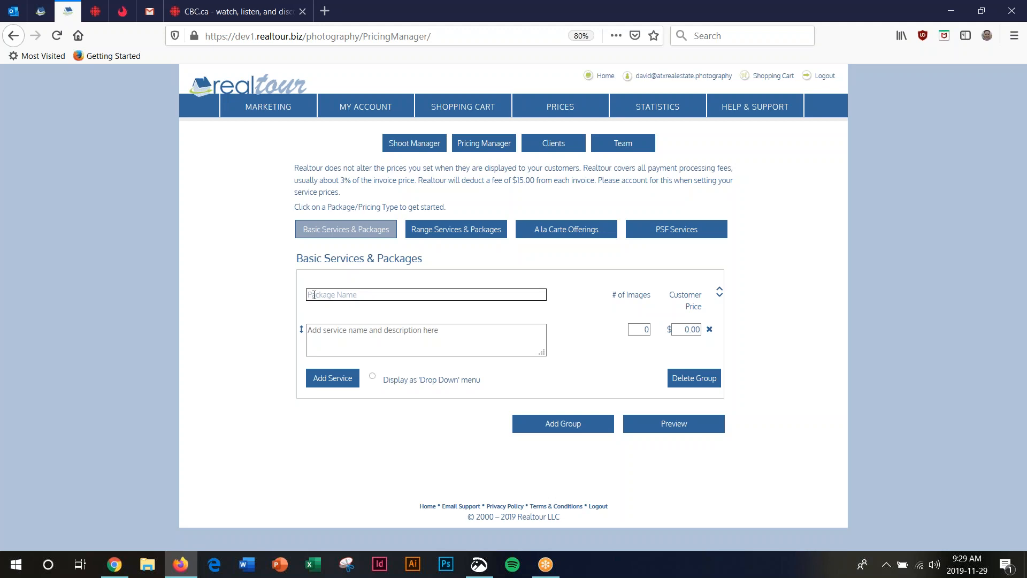
pyautogui.click(394, 288)
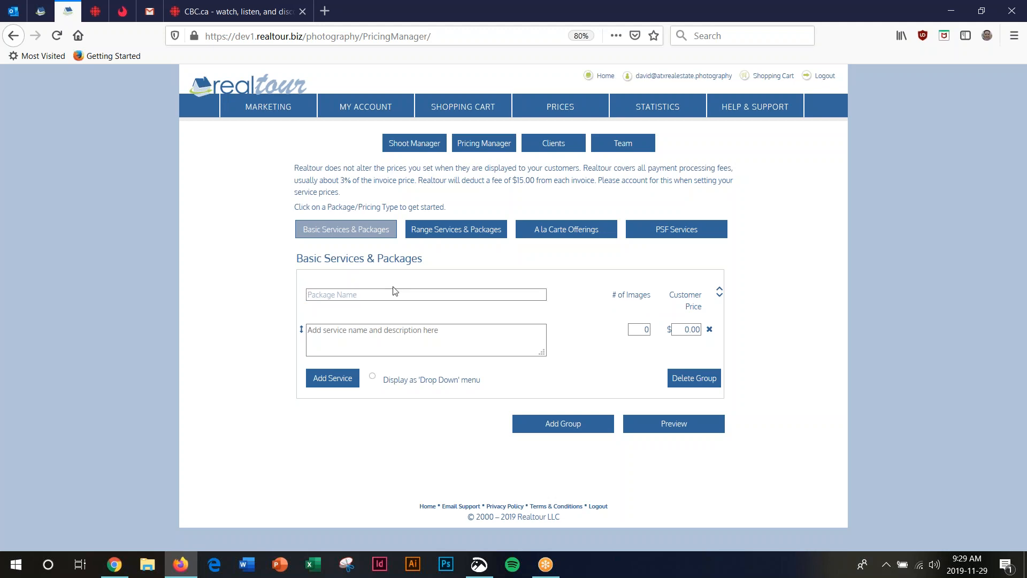
pyautogui.write('Standard Photography')
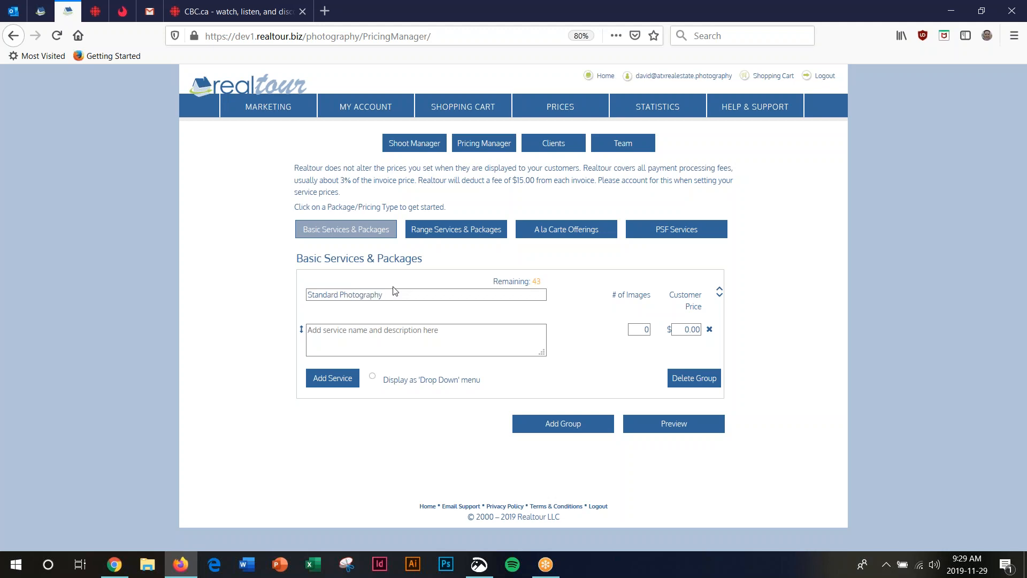
pyautogui.write(' Packages')
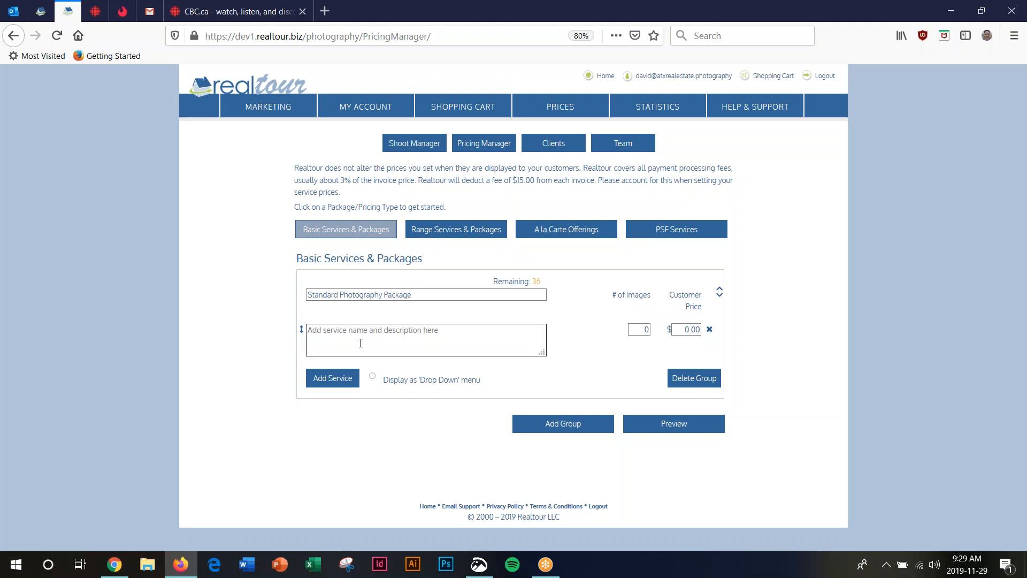
# Step: Describe the first service as "Package #1 - This package is suitable for smaller homes and will include 20 images."
pyautogui.click(361, 343)
pyautogui.click(395, 330)
pyautogui.write('Pack')
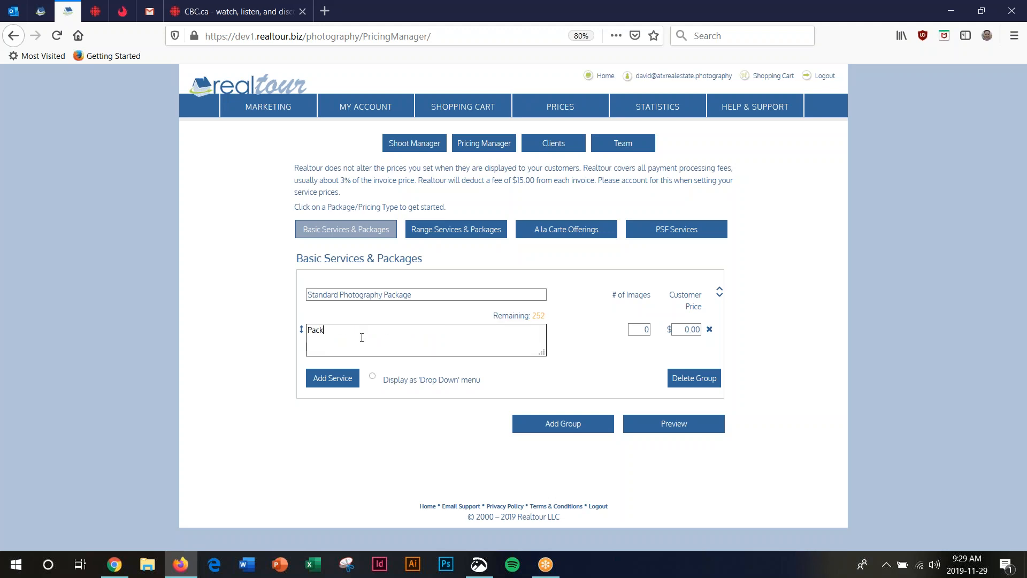
pyautogui.write('age #1 - This package is suitable for smaller homes and will include 20')
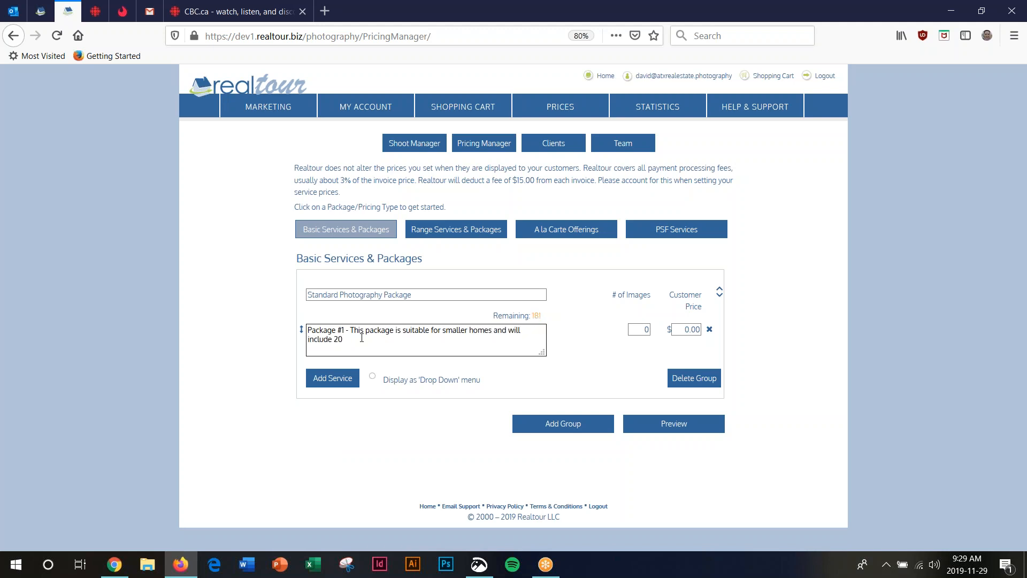
pyautogui.write(' images.')
# Step: Set the Package #1 service to 20 images with a customer price of $115.00
pyautogui.click(645, 329)
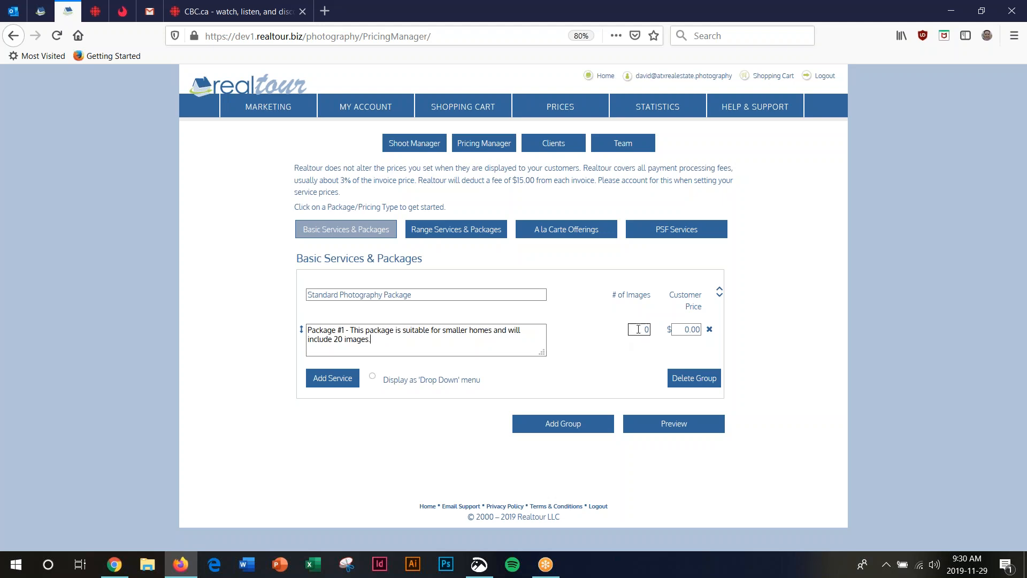
pyautogui.doubleClick(649, 329)
pyautogui.write('20')
pyautogui.click(680, 329)
pyautogui.click(684, 329)
pyautogui.click(675, 329)
pyautogui.doubleClick(689, 330)
pyautogui.write('115.00')
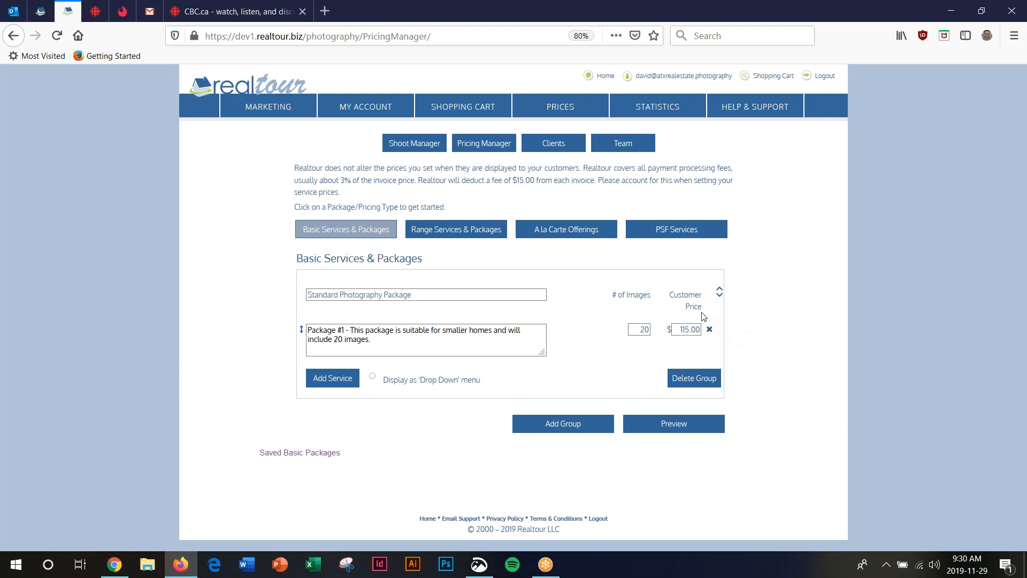
pyautogui.click(687, 330)
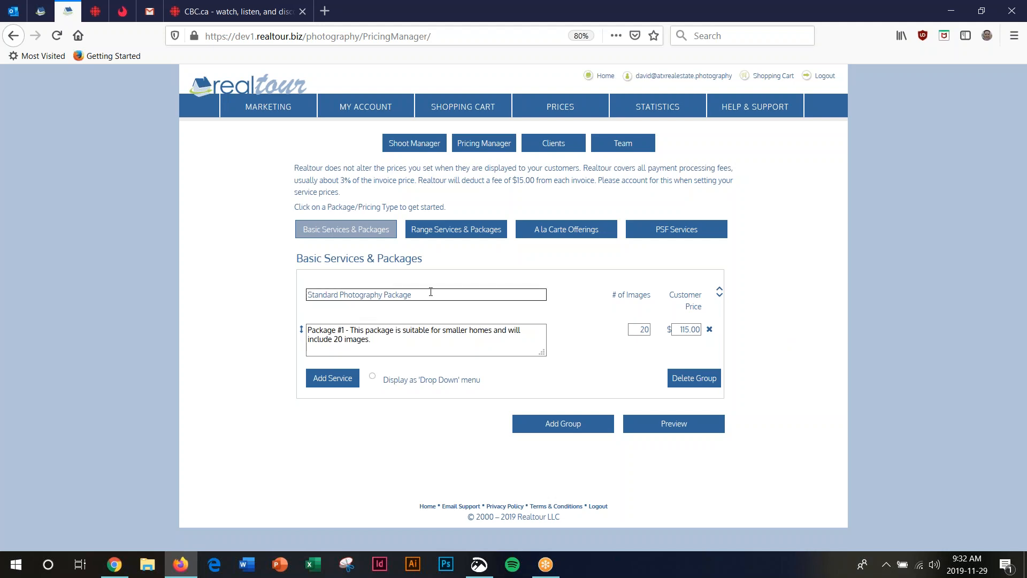
# Step: Add a second service "Package #2 - Themcmmmv......" with 30 images and a customer price of $125.00
pyautogui.click(327, 379)
pyautogui.click(327, 379)
pyautogui.write('Packag')
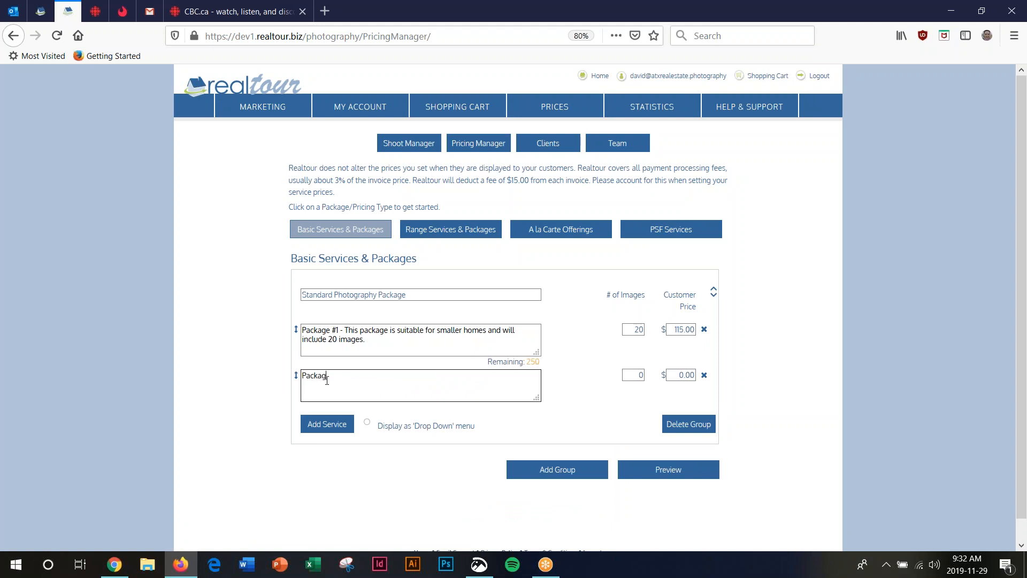
pyautogui.write('e #12 - Themcmmmv......')
pyautogui.press('Tab')
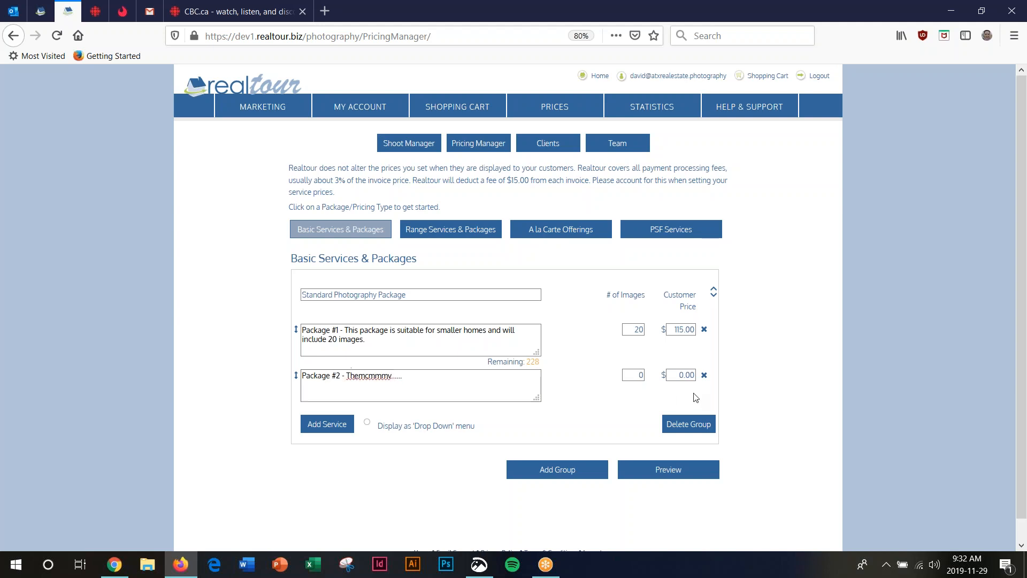
pyautogui.write('30')
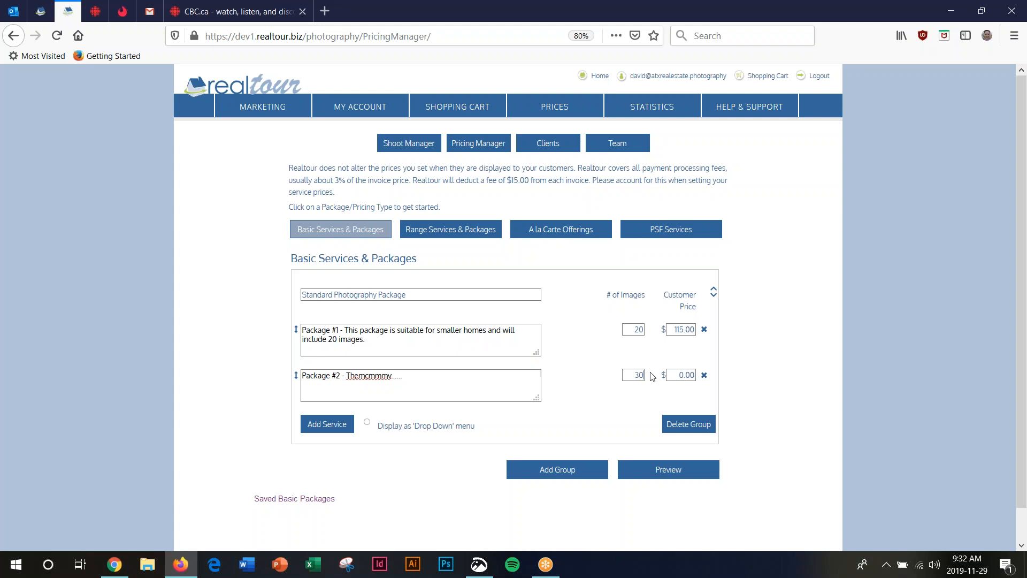
pyautogui.press('Tab')
pyautogui.write('125.')
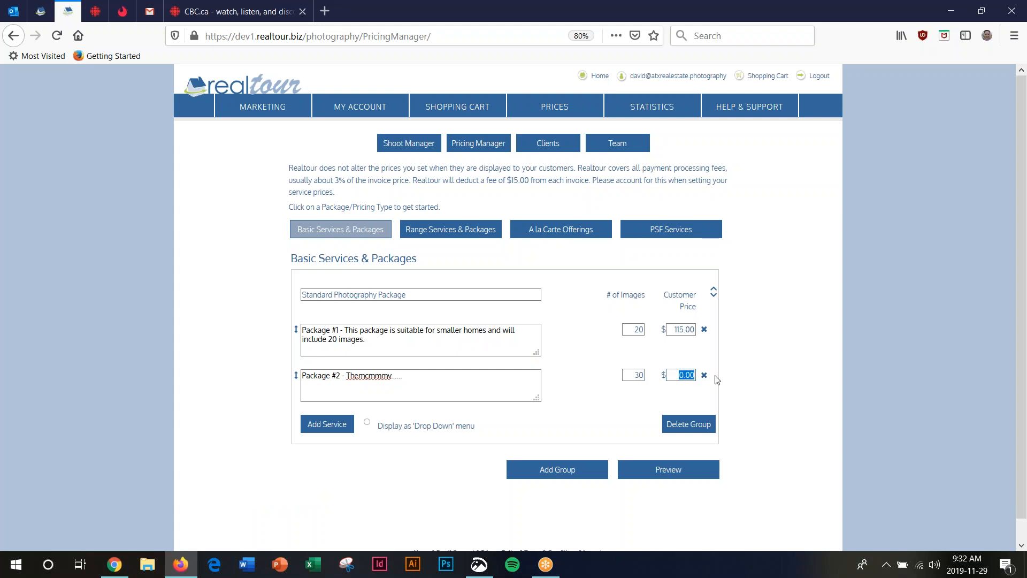
pyautogui.write('00')
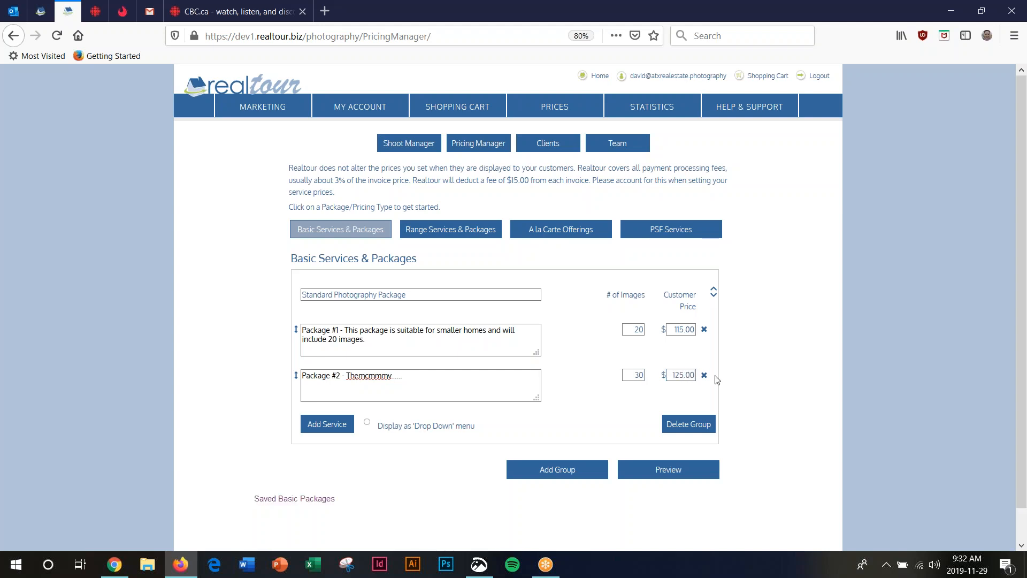
# Step: Add a third service "Package #3 - Thennnn....." with 40 images and a customer price of $140.00
pyautogui.click(326, 425)
pyautogui.click(331, 420)
pyautogui.write('Packag')
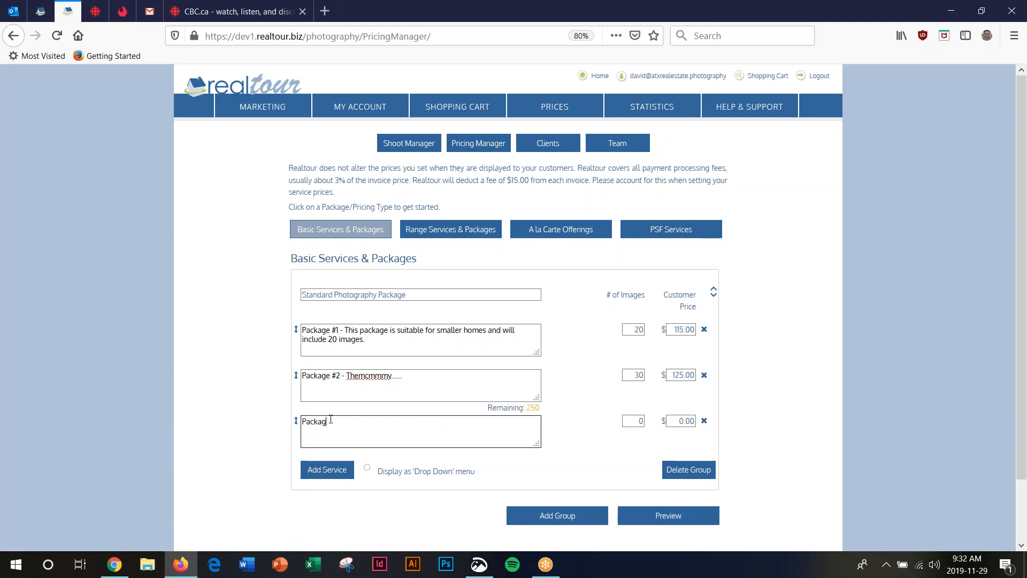
pyautogui.write('e #3 - Thennnn......')
pyautogui.click(637, 421)
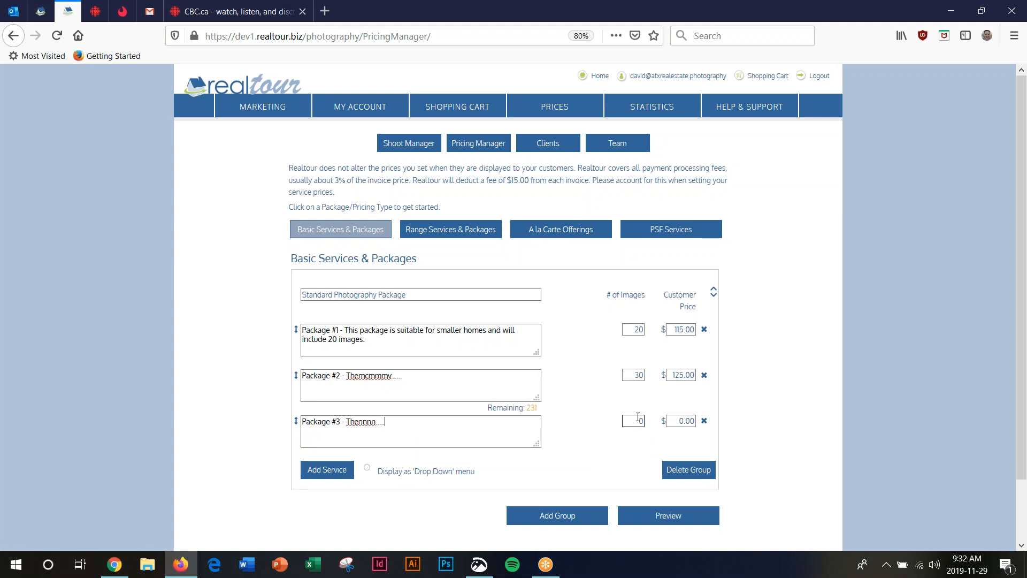
pyautogui.write('40')
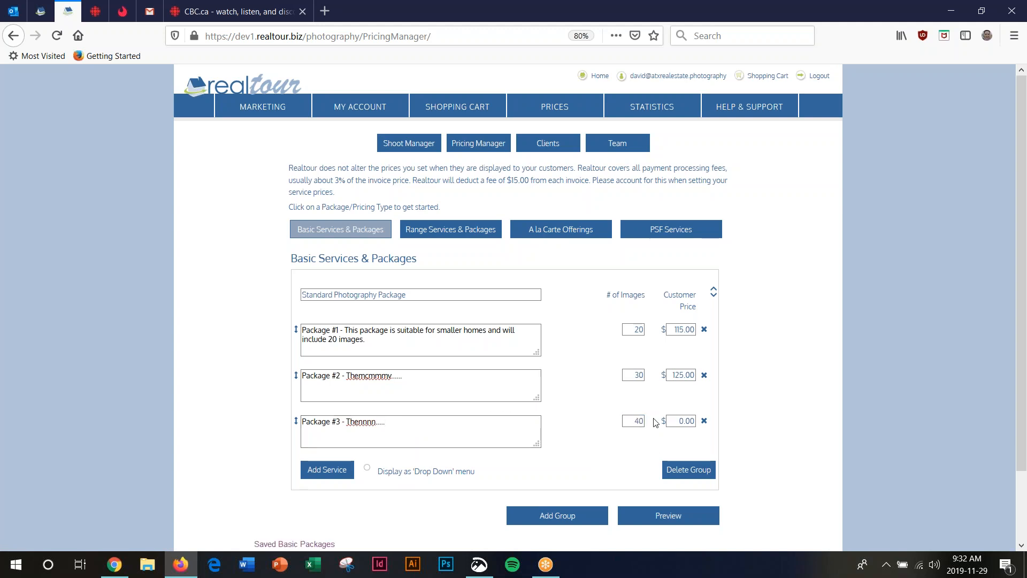
pyautogui.click(693, 423)
pyautogui.doubleClick(678, 420)
pyautogui.write('140.00')
pyautogui.click(326, 295)
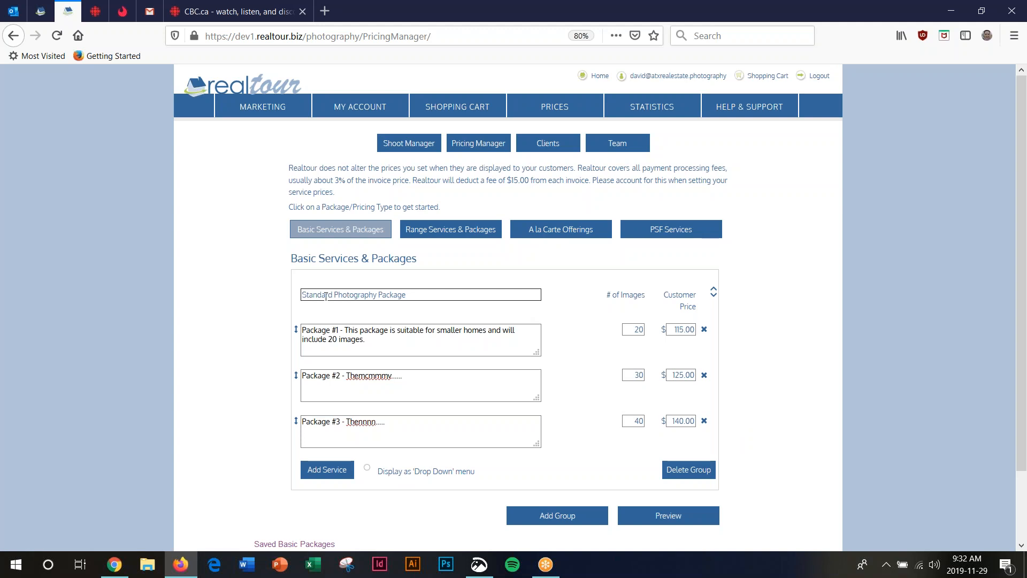
pyautogui.click(303, 332)
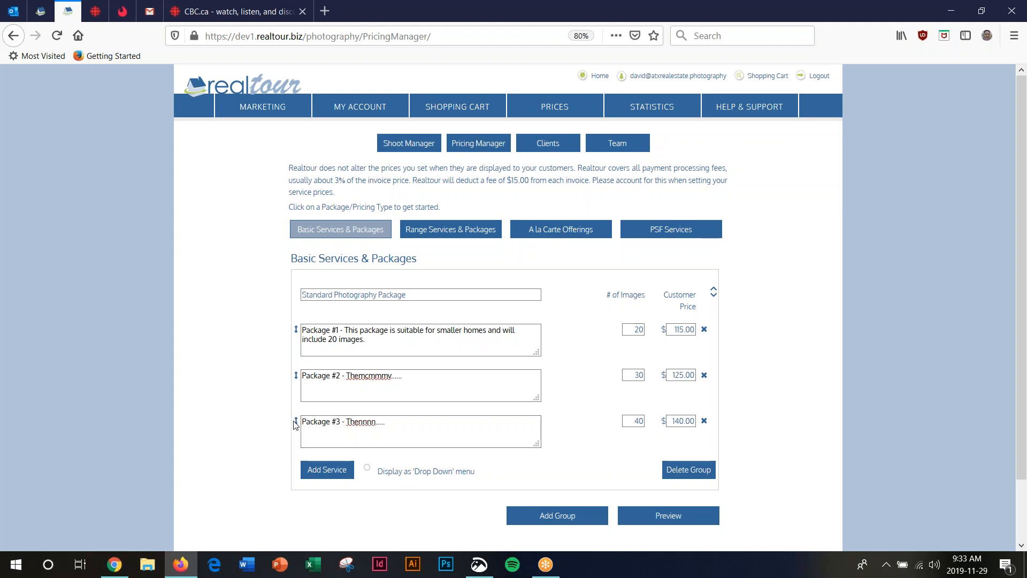
# Step: Move the Package #3 service above Package #2, and delete Package #3 from the group
pyautogui.moveTo(296, 421); pyautogui.dragTo(296, 374)
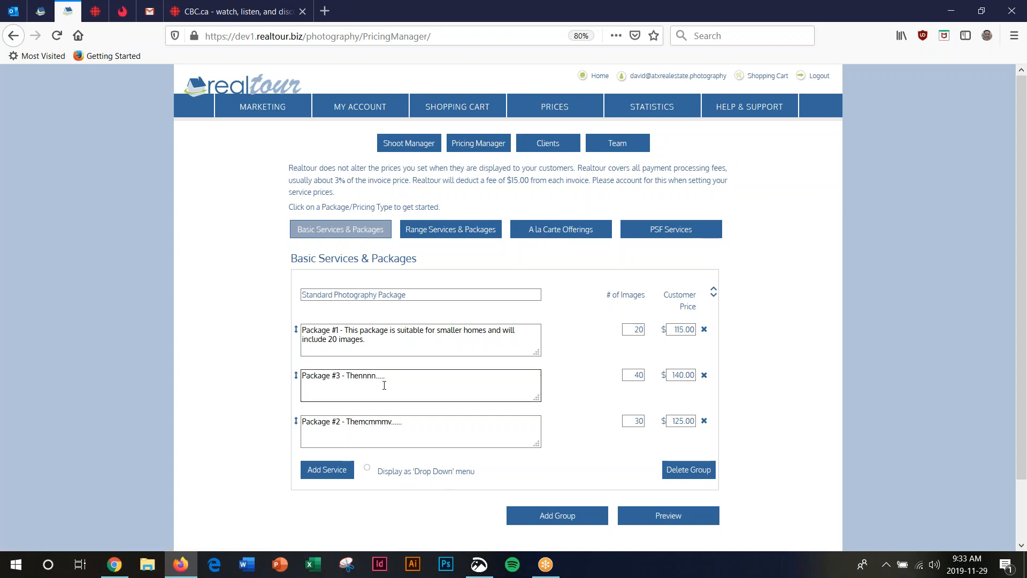
pyautogui.click(703, 375)
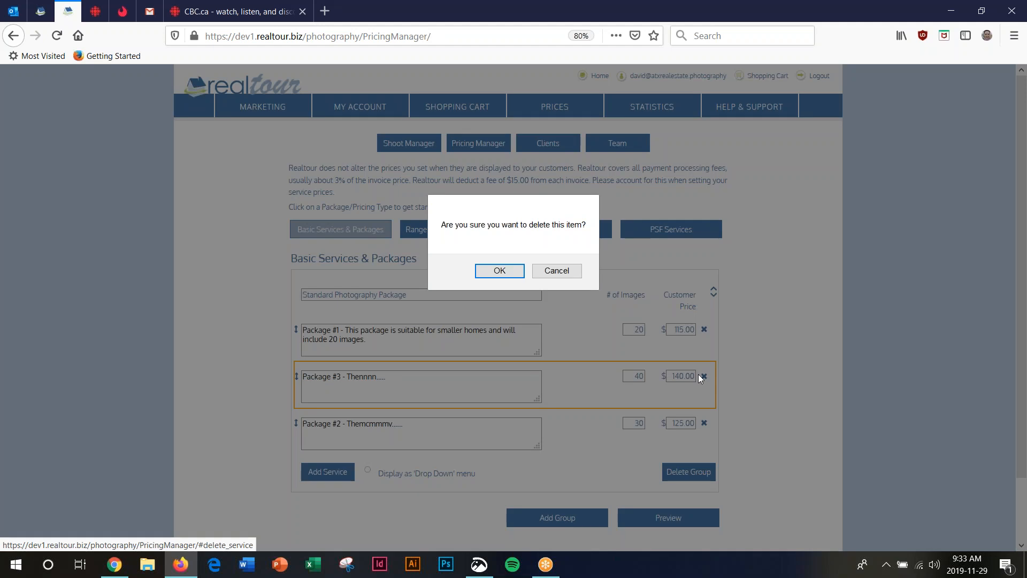
pyautogui.click(505, 274)
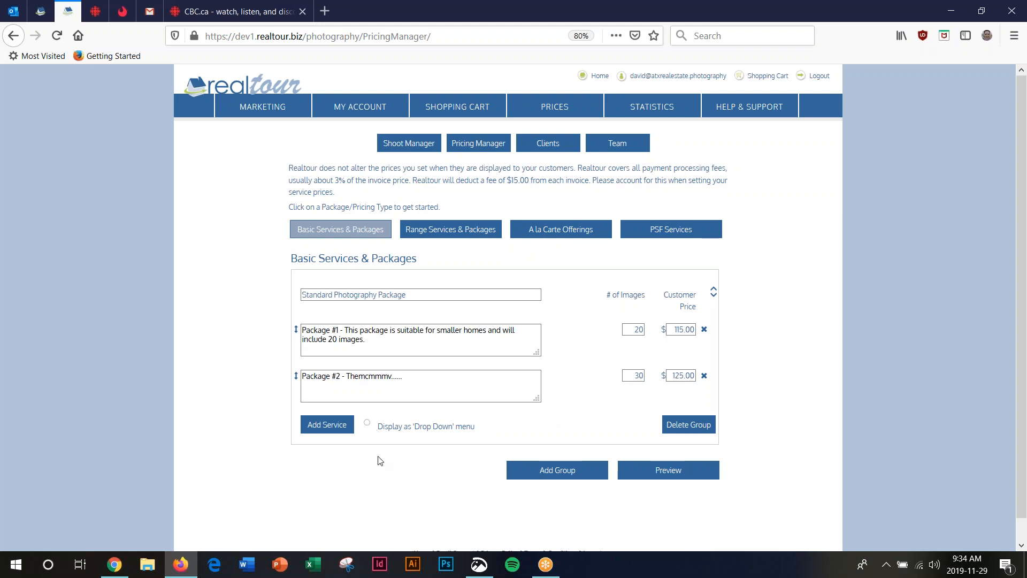
# Step: Set the Standard Photography Package group to display as a drop-down menu and preview it expanded, returning to the Pricing Manager
pyautogui.click(367, 425)
pyautogui.click(670, 474)
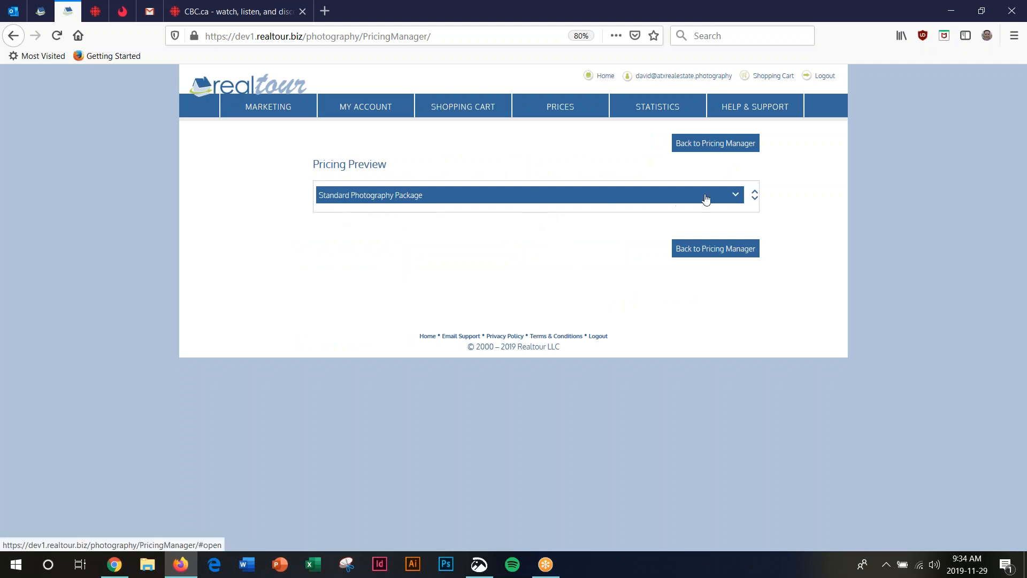
pyautogui.click(737, 198)
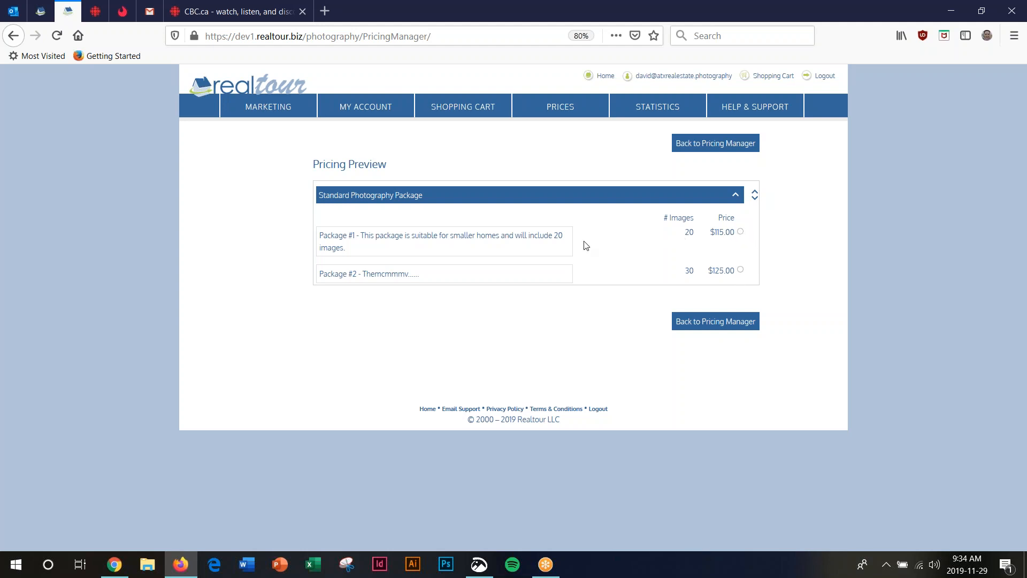
pyautogui.click(711, 146)
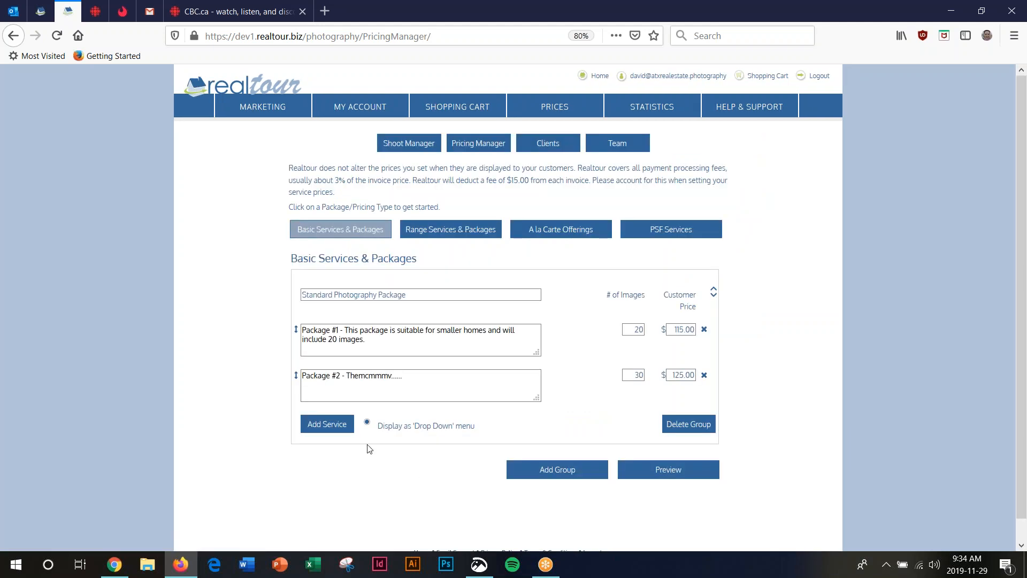
# Step: Turn off the drop-down display for the Standard Photography Package group and preview the pricing, returning to the Pricing Manager
pyautogui.click(367, 423)
pyautogui.click(659, 473)
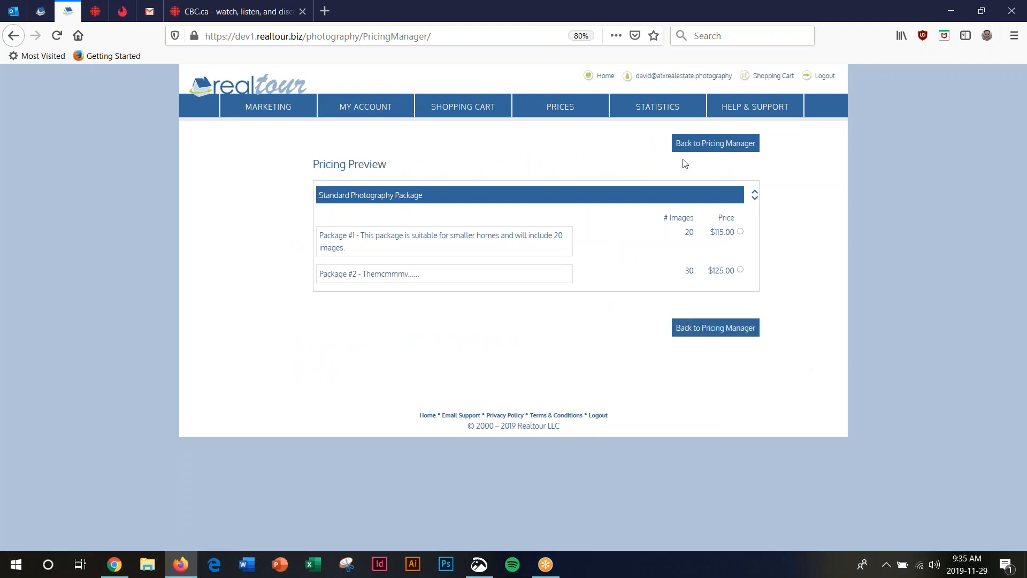
pyautogui.click(694, 145)
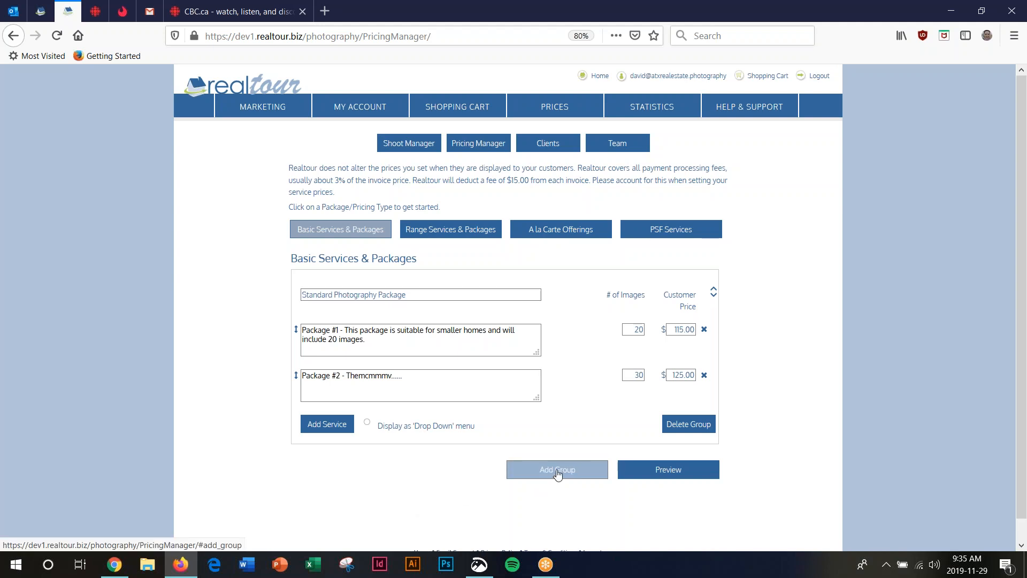
# Step: Add a second group to Basic Services & Packages and name it "Deluxe Photography Packages"
pyautogui.click(556, 474)
pyautogui.scroll(-2, 276, 455)
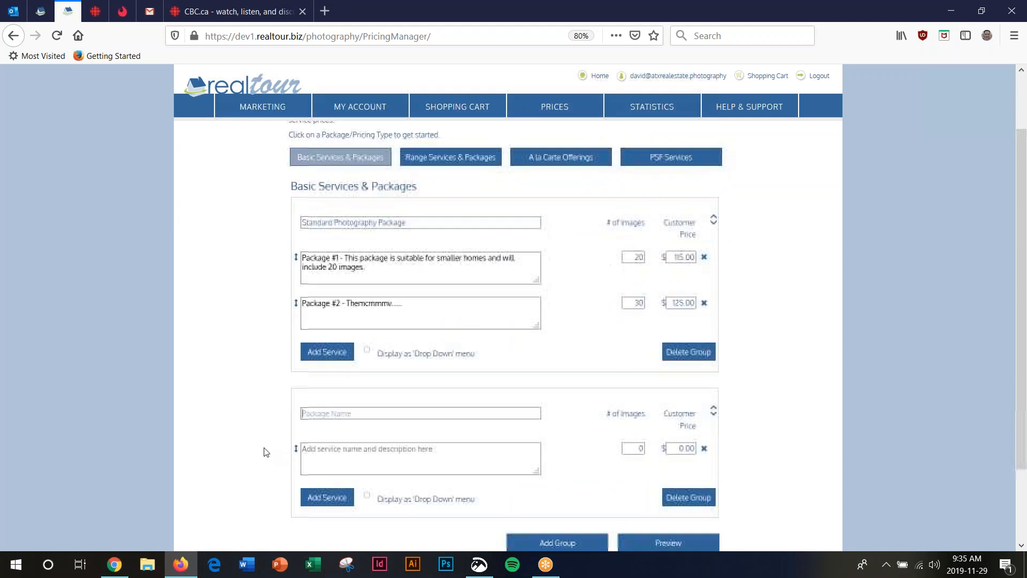
pyautogui.click(360, 377)
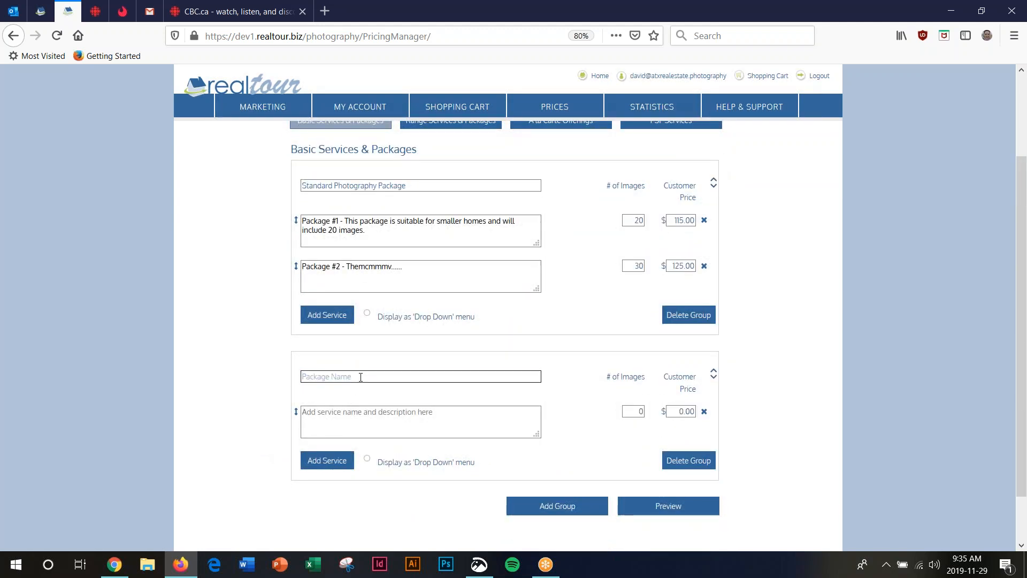
pyautogui.write('Deluxe Photography Packages')
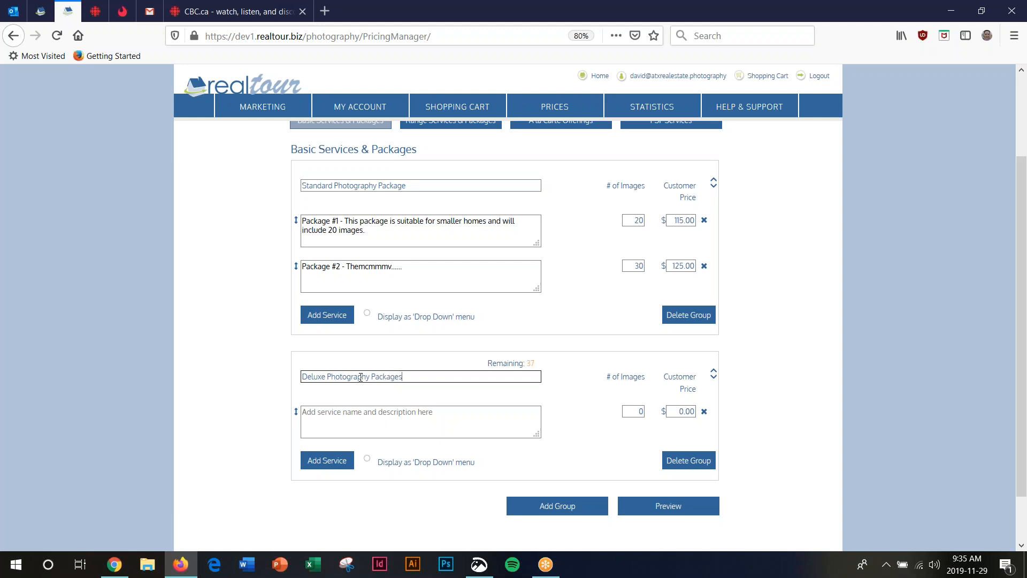
pyautogui.click(308, 411)
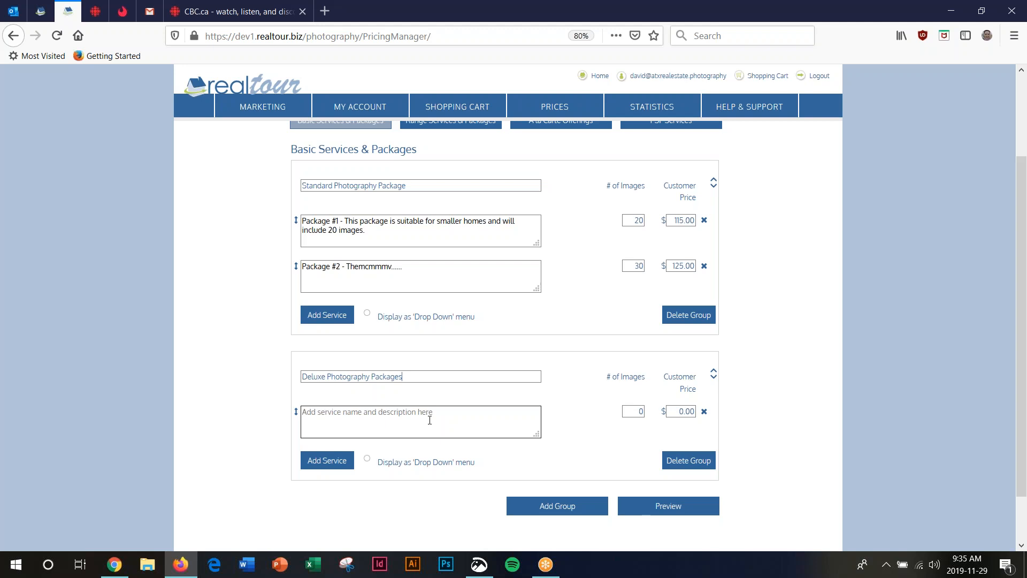
# Step: Add a third group to Basic Services & Packages and name it "Twilight and Night Shoots"
pyautogui.click(562, 511)
pyautogui.scroll(-3, 221, 507)
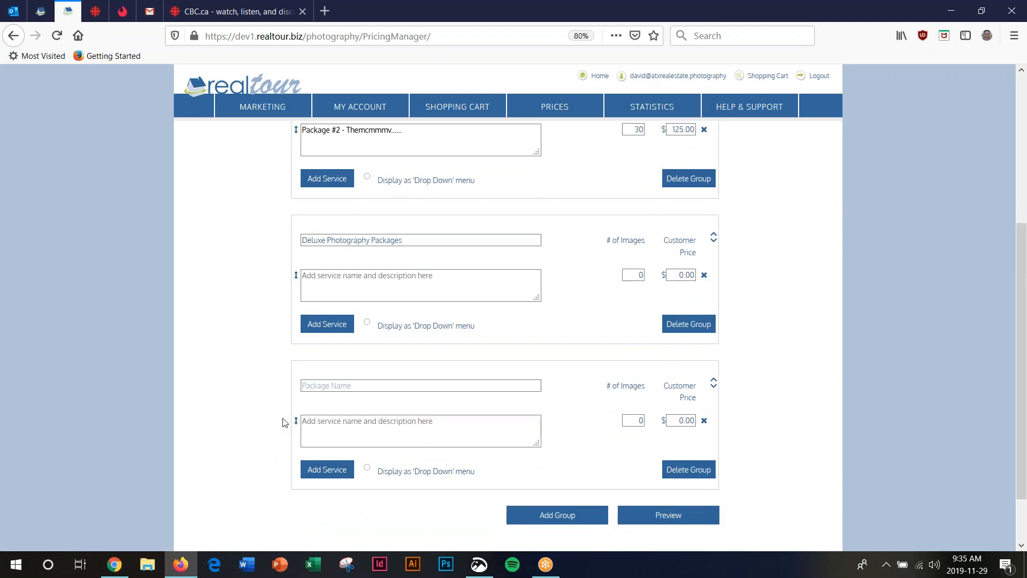
pyautogui.click(307, 385)
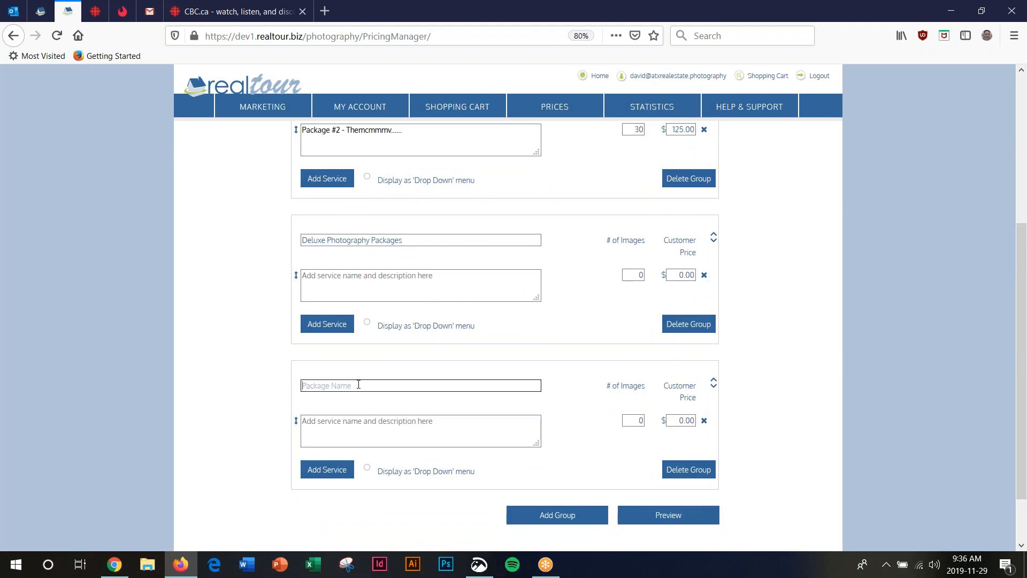
pyautogui.write('Twilight and Night Shoots')
pyautogui.click(248, 409)
pyautogui.moveTo(545, 386); pyautogui.dragTo(560, 387)
pyautogui.click(563, 389)
# Step: Switch to Range Services & Packages and name its first group "Photography based onHome sizes"
pyautogui.scroll(5, 572, 396)
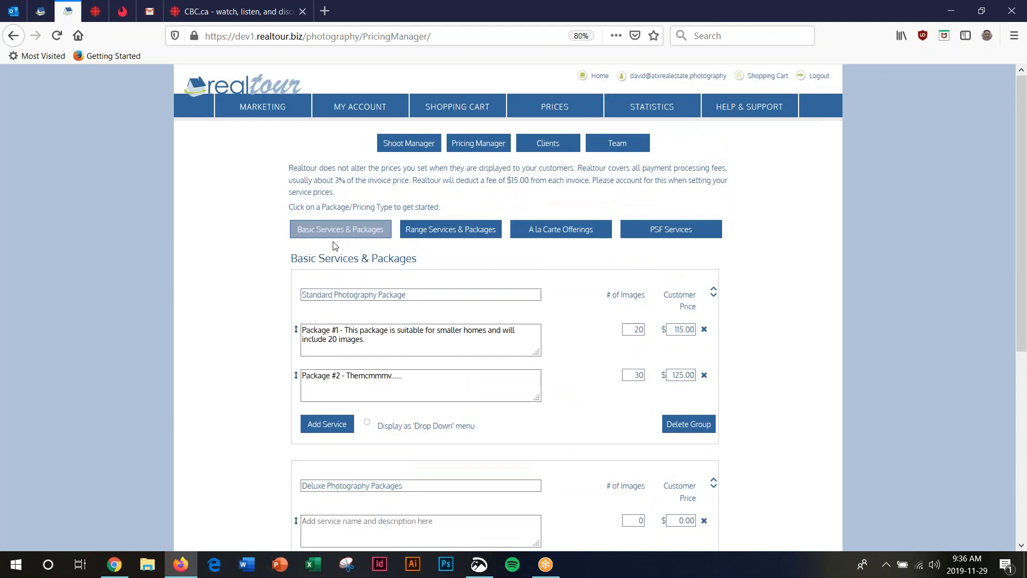
pyautogui.click(447, 231)
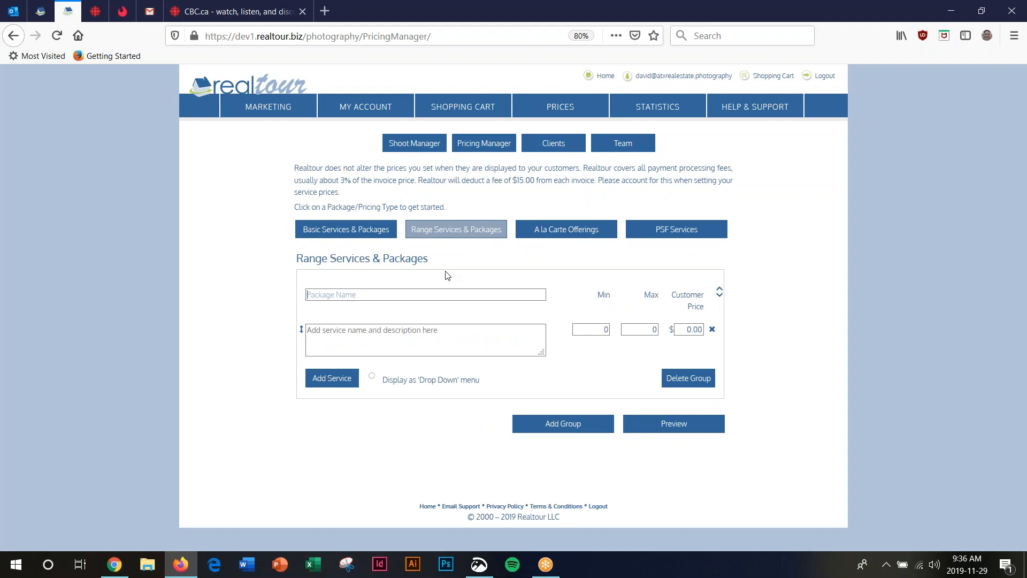
pyautogui.click(360, 293)
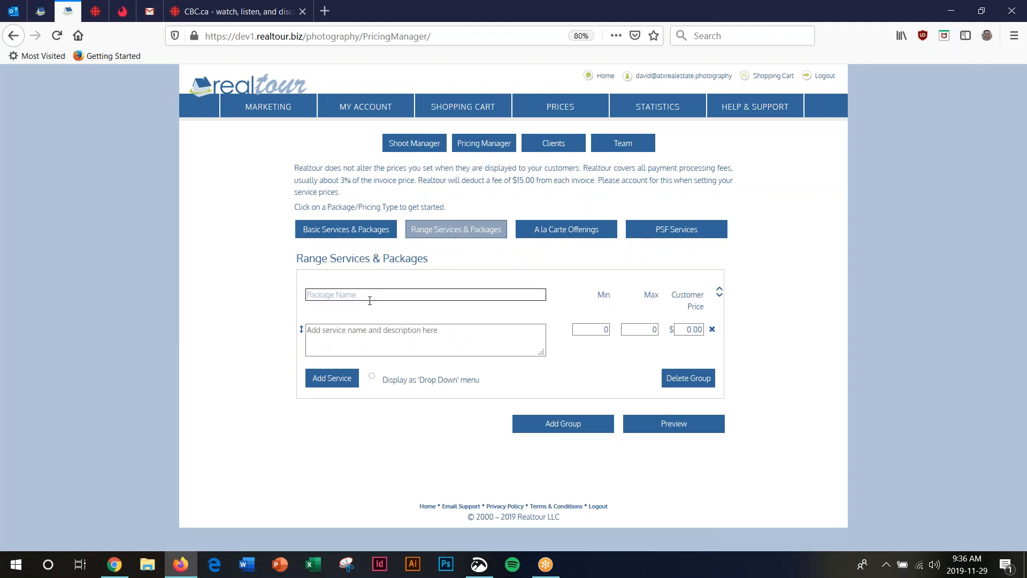
pyautogui.write('Photography')
pyautogui.write(' for')
pyautogui.press('BackSpace')
pyautogui.press('BackSpace')
pyautogui.press('BackSpace')
pyautogui.write('based onHome sizes')
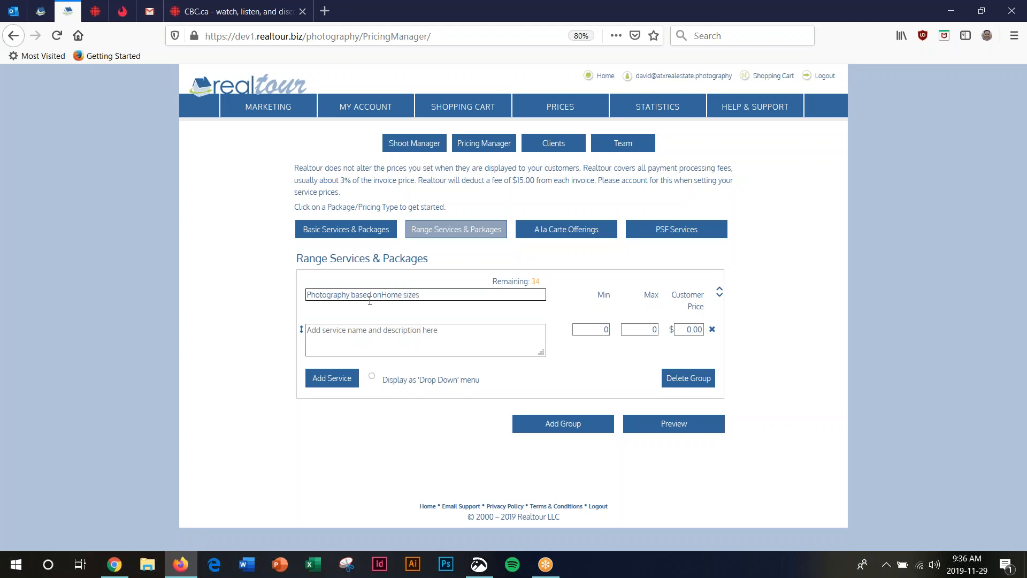
# Step: Set the first home-size service's range to 0 SF minimum and 1500 SF maximum, with a customer price of $140.00
pyautogui.click(315, 330)
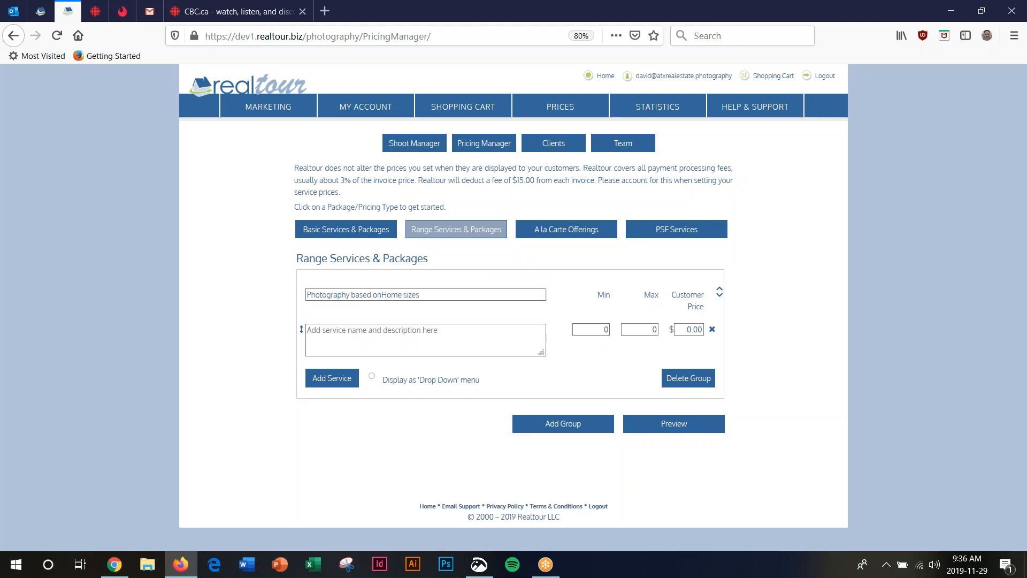
pyautogui.doubleClick(605, 329)
pyautogui.click(640, 331)
pyautogui.write('1500')
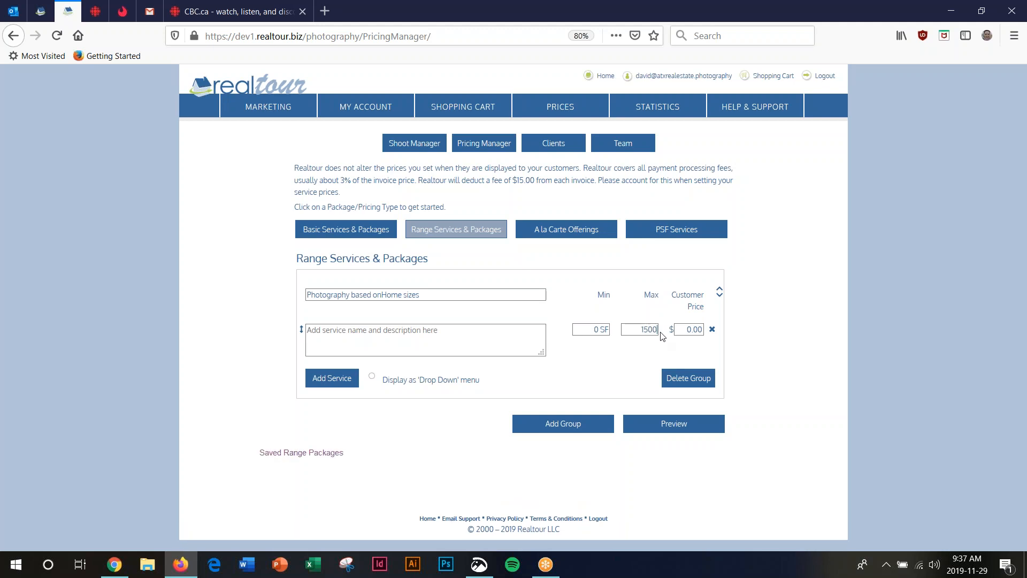
pyautogui.click(663, 336)
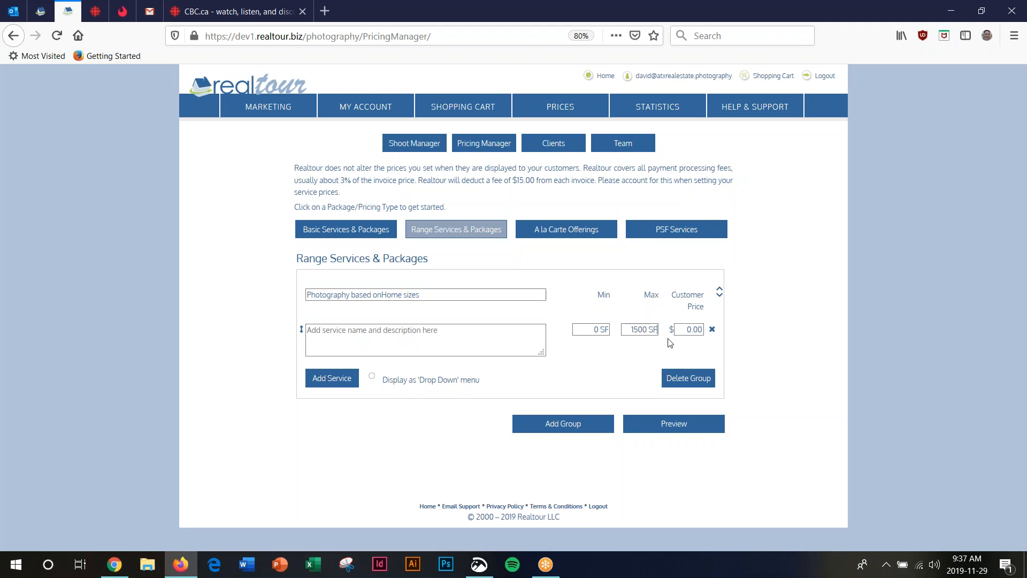
pyautogui.moveTo(685, 329); pyautogui.dragTo(726, 328)
pyautogui.write('140.00')
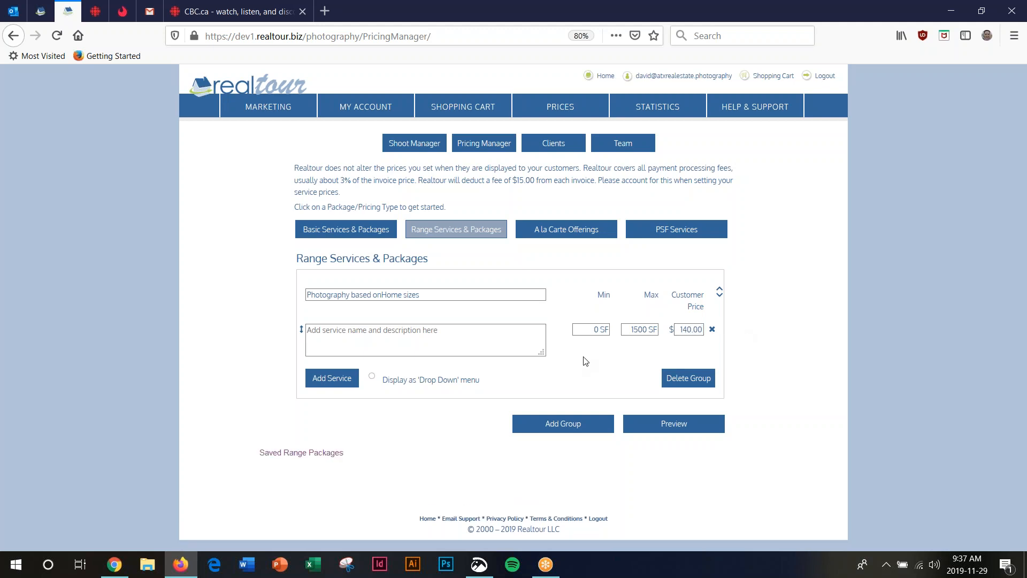
# Step: Add a second home-size service ranging from 1500 SF to 3000 SF with a customer price of $150.00
pyautogui.click(336, 382)
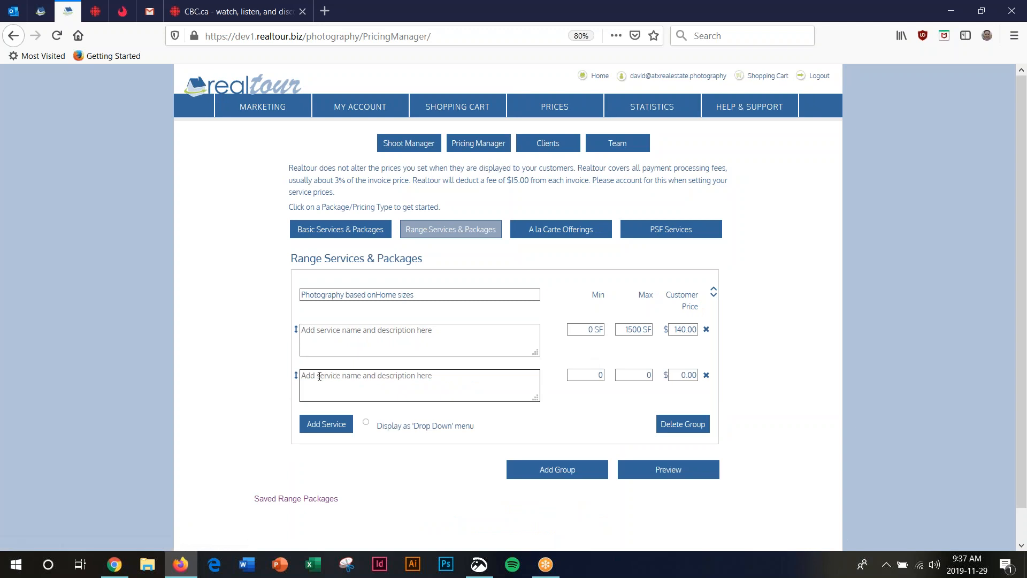
pyautogui.click(599, 375)
pyautogui.write('1500 SF')
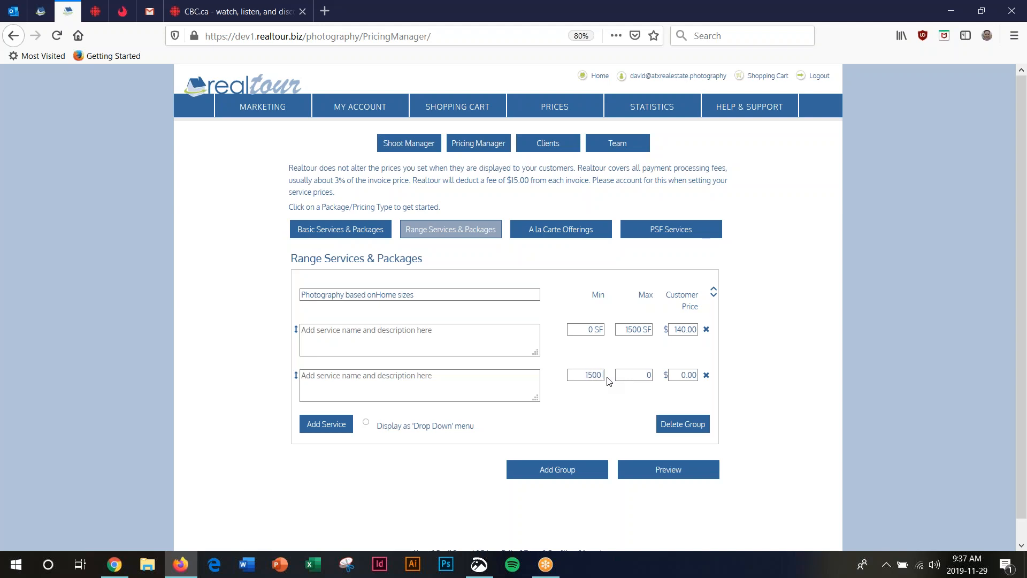
pyautogui.click(642, 376)
pyautogui.write('3000 SF')
pyautogui.click(681, 375)
pyautogui.write('150')
pyautogui.click(703, 387)
# Step: Add a second group to Range Services & Packages and name it "Packages by Home Value"
pyautogui.click(560, 472)
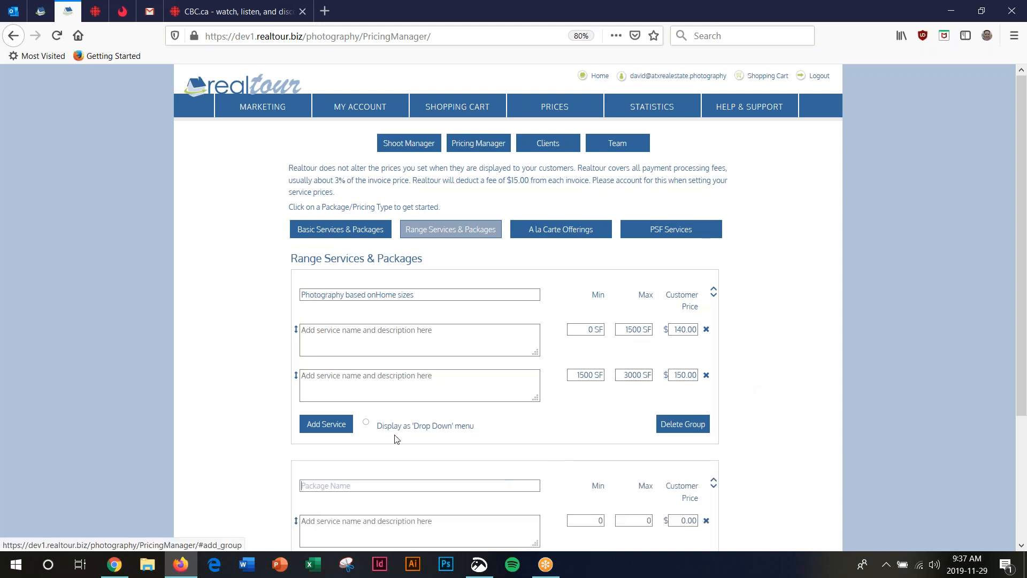
pyautogui.scroll(-2, 321, 428)
pyautogui.click(363, 364)
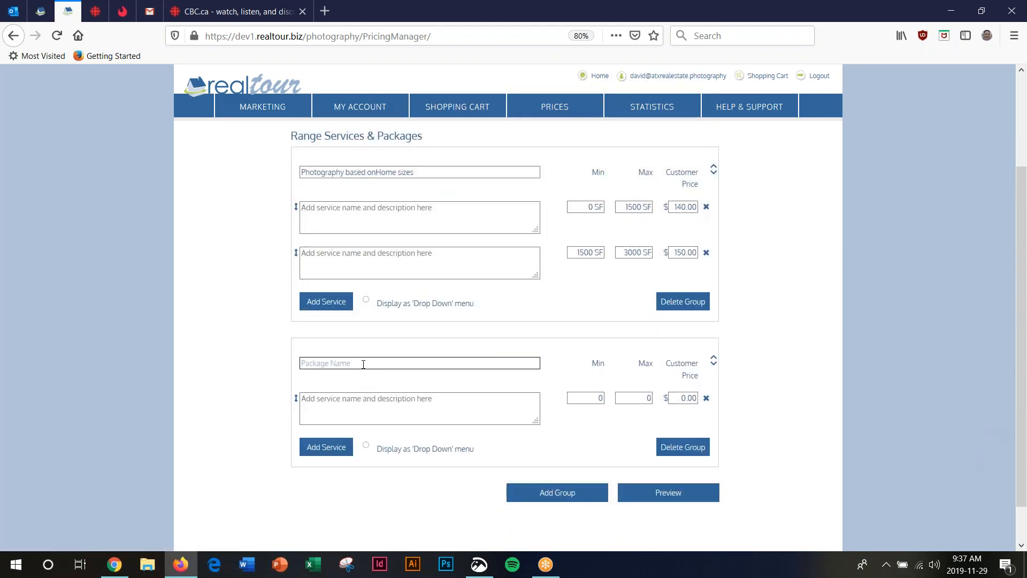
pyautogui.write('Packages by Home Value')
# Step: Set the first service in Packages by Home Value to range from $0 to $150,000
pyautogui.click(312, 401)
pyautogui.moveTo(585, 399); pyautogui.dragTo(603, 399)
pyautogui.write('$0')
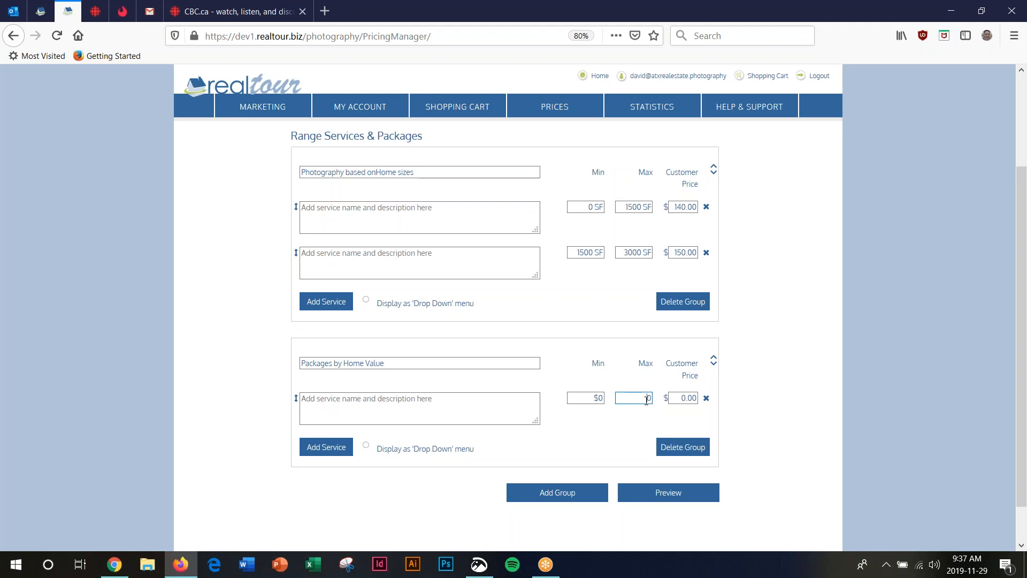
pyautogui.moveTo(644, 398); pyautogui.dragTo(649, 398)
pyautogui.write('500000')
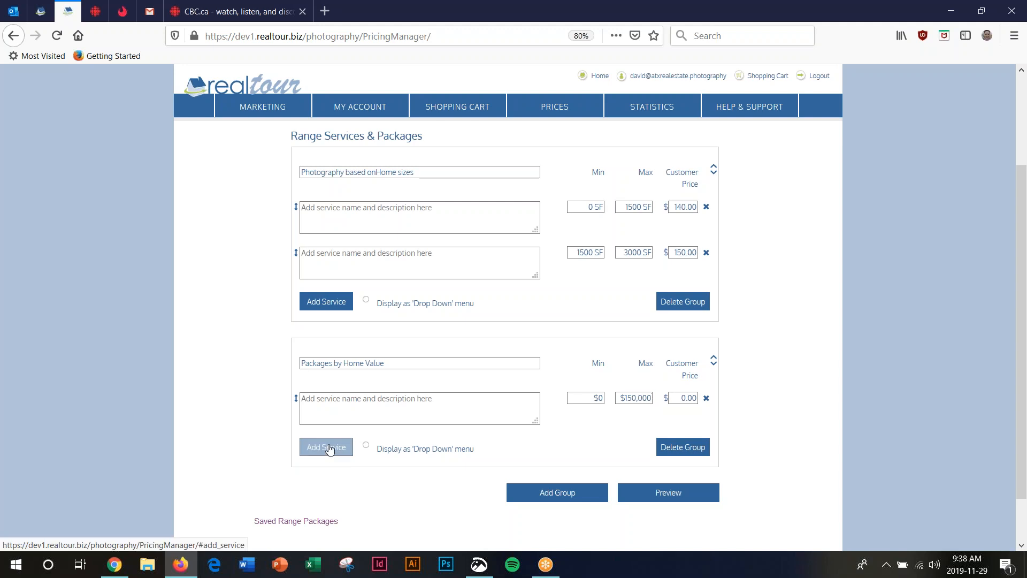
# Step: Add a second service to Packages by Home Value with a range of $150,000 to $350,000
pyautogui.click(327, 448)
pyautogui.click(592, 444)
pyautogui.press('BackSpace')
pyautogui.write('$200')
pyautogui.press('BackSpace')
pyautogui.press('BackSpace')
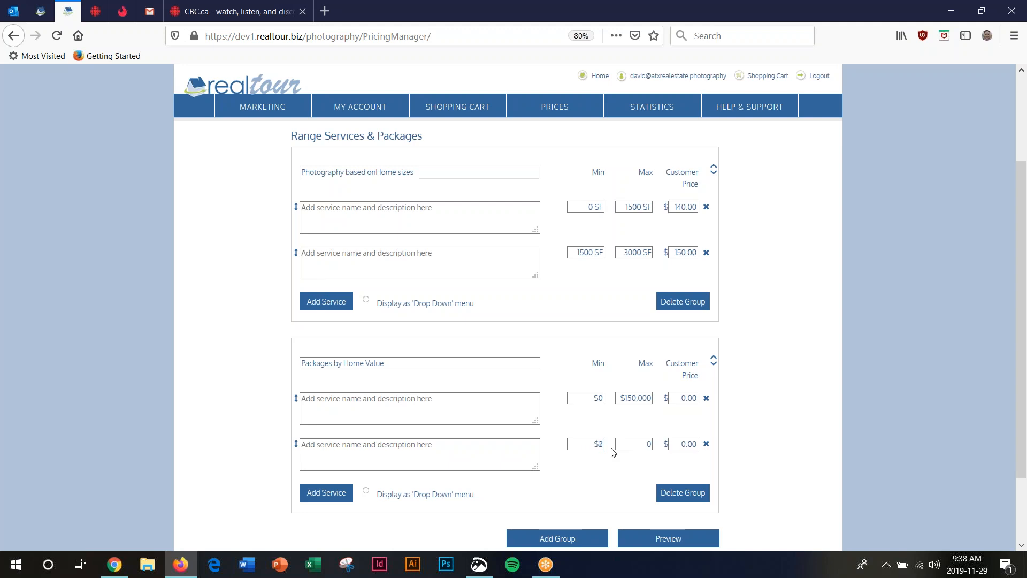
pyautogui.write('50')
pyautogui.press('BackSpace')
pyautogui.press('BackSpace')
pyautogui.press('BackSpace')
pyautogui.write('150,000')
pyautogui.click(639, 444)
pyautogui.write('350,000')
# Step: Move the Packages by Home Value group above the home-size photography group
pyautogui.scroll(3, 734, 410)
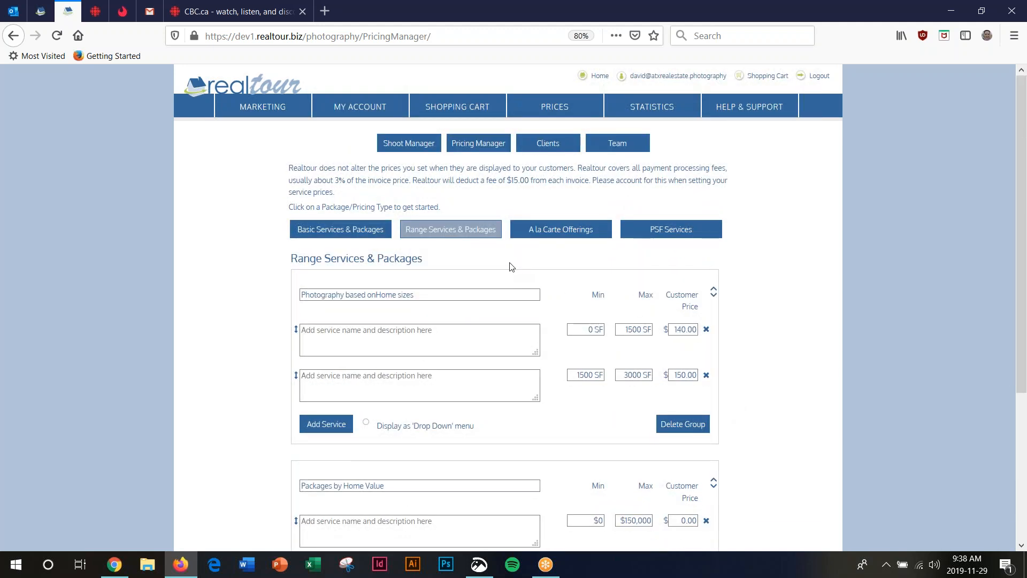
pyautogui.scroll(-1, 553, 277)
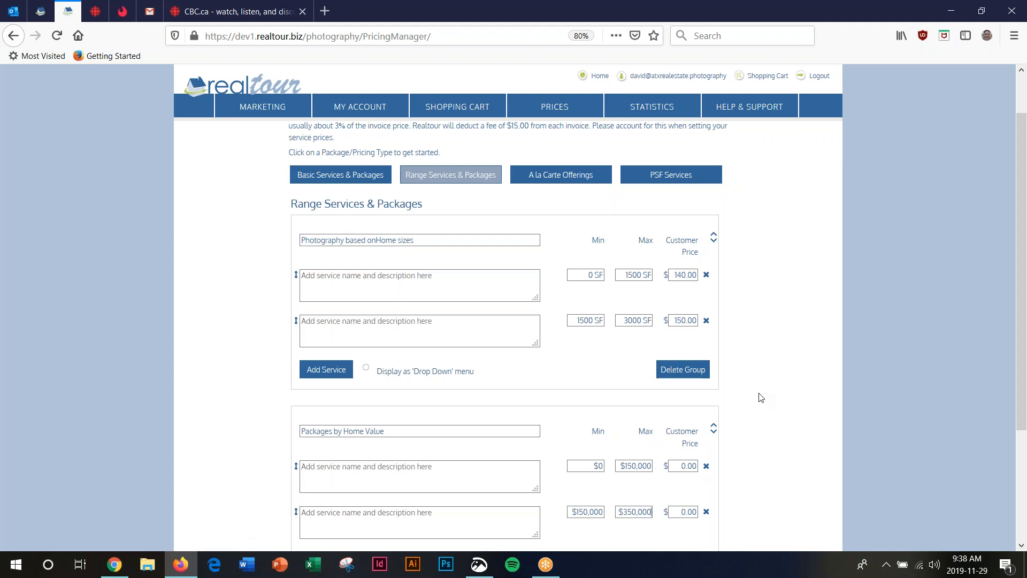
pyautogui.scroll(-3, 759, 396)
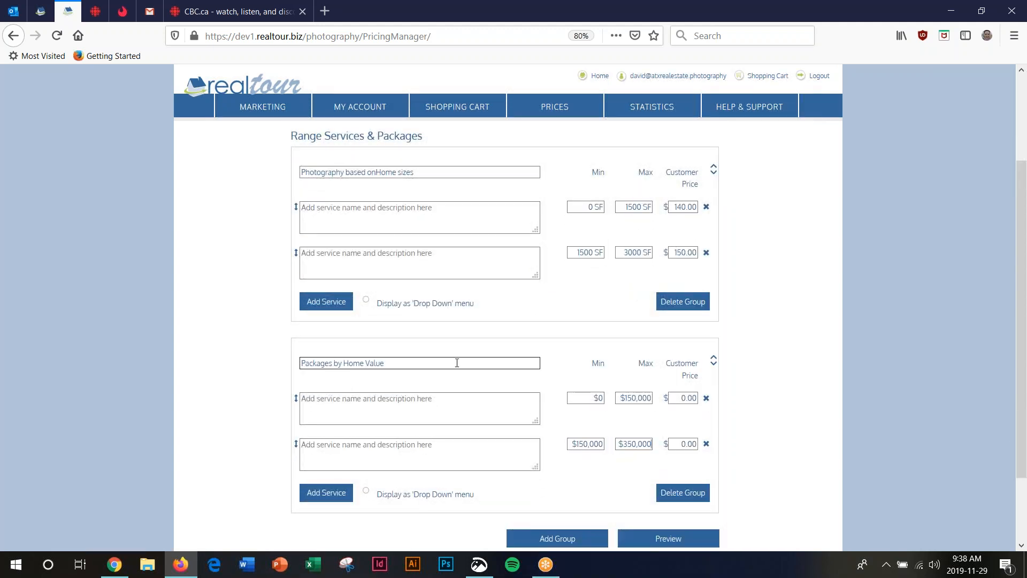
pyautogui.scroll(2, 635, 349)
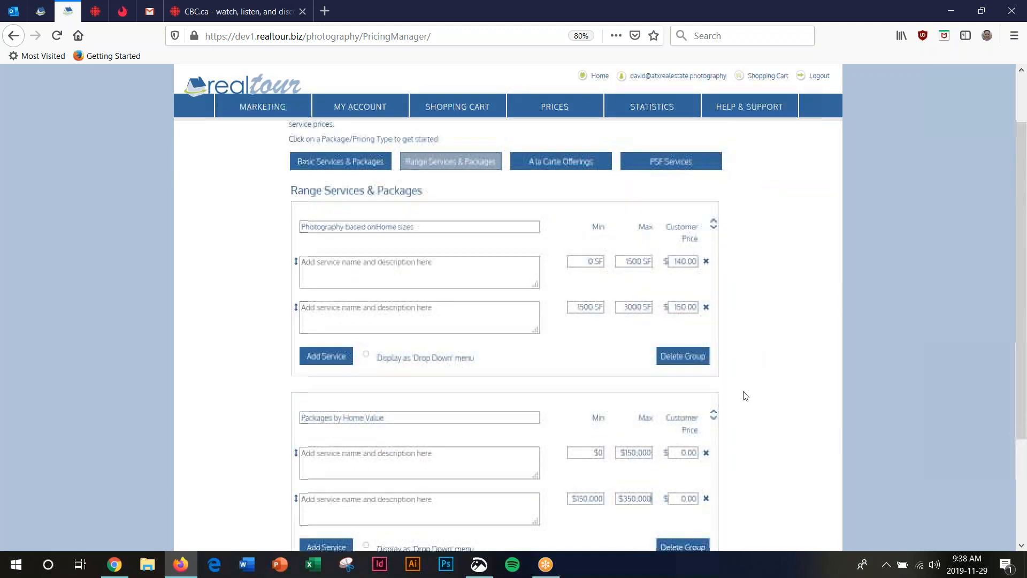
pyautogui.click(714, 412)
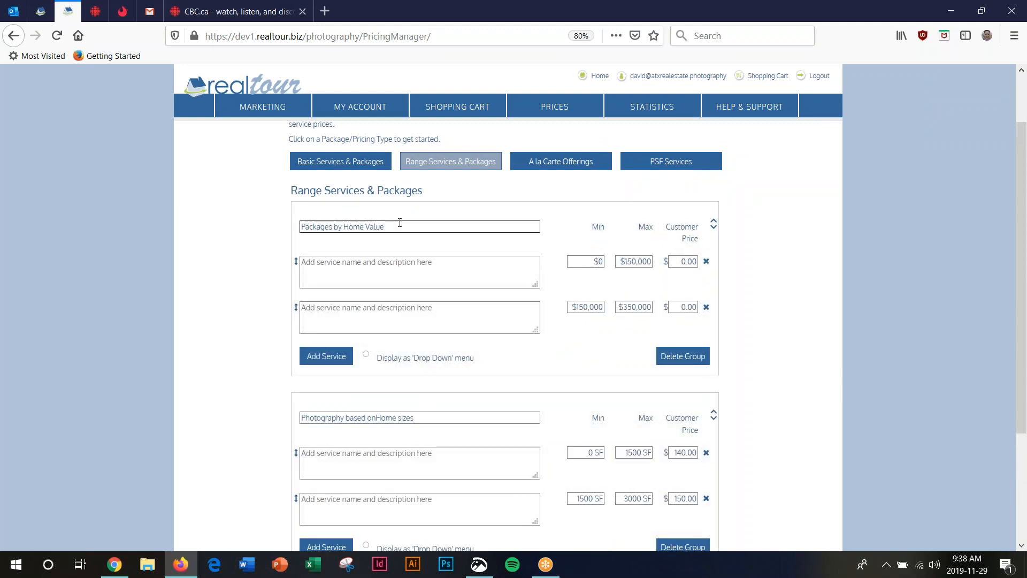
# Step: Review the reordered range groups and preview the pricing, returning to the Pricing Manager
pyautogui.scroll(-1, 751, 374)
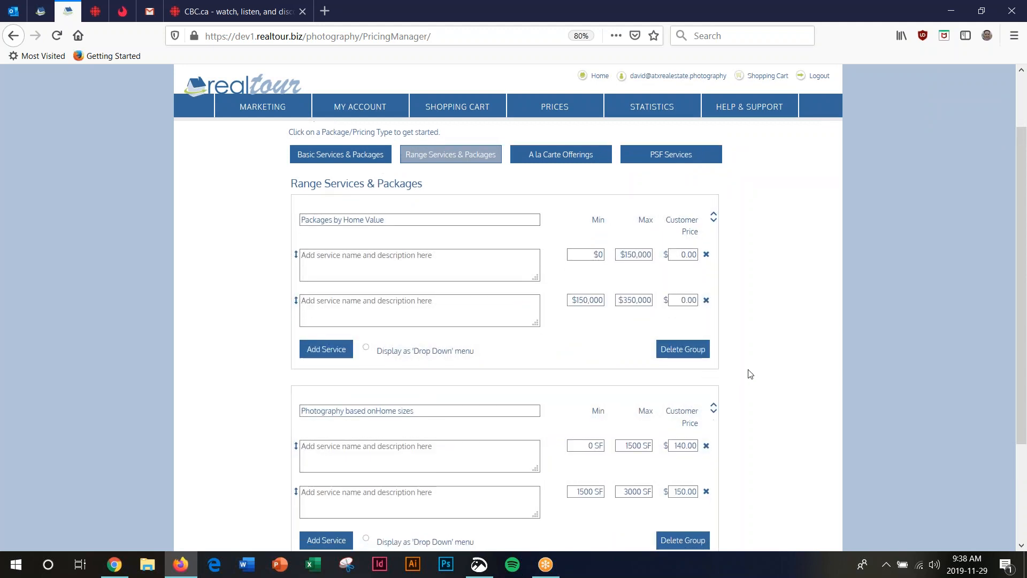
pyautogui.scroll(-2, 750, 374)
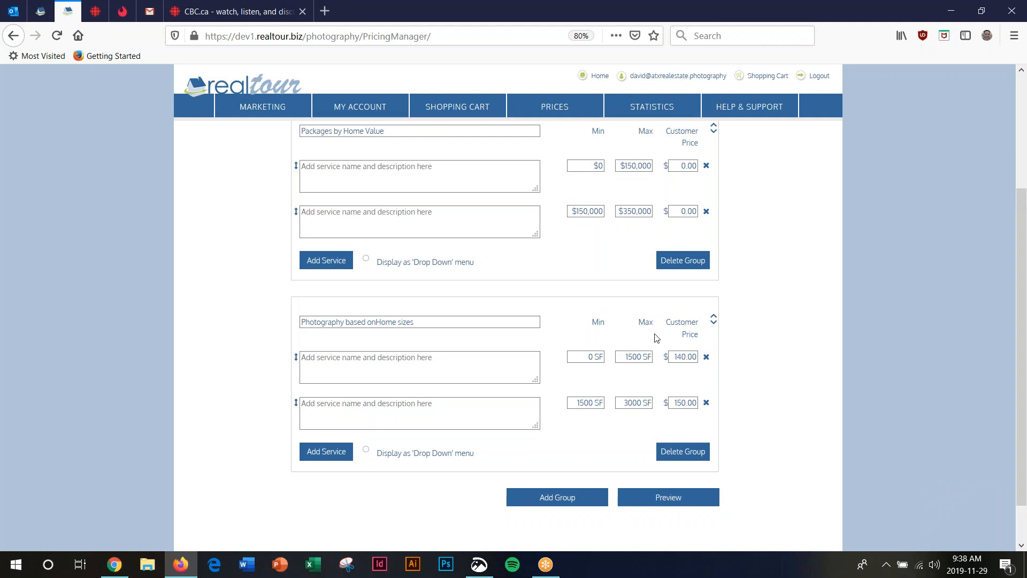
pyautogui.scroll(3, 738, 336)
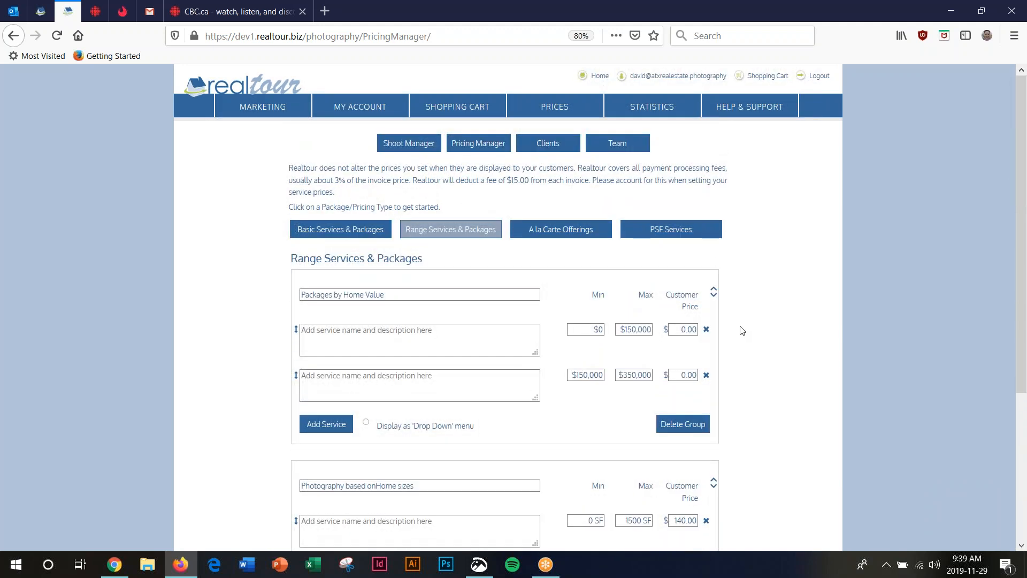
pyautogui.scroll(-3, 743, 330)
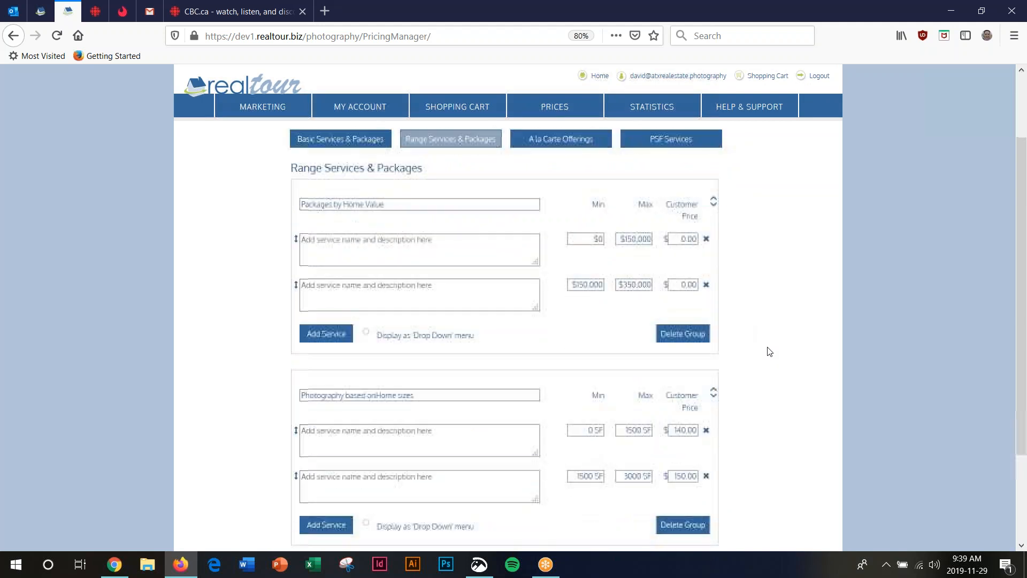
pyautogui.click(669, 488)
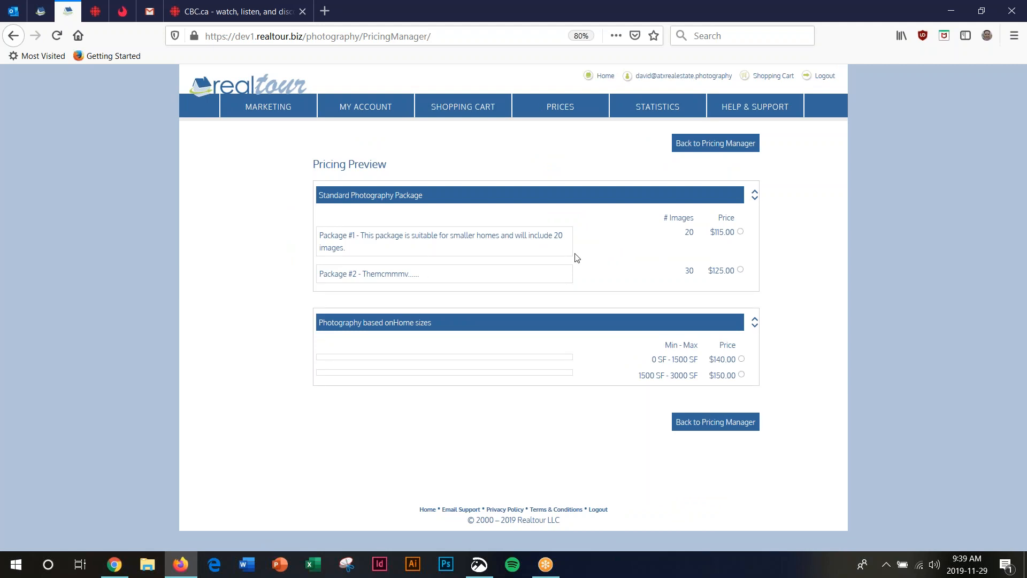
pyautogui.click(686, 148)
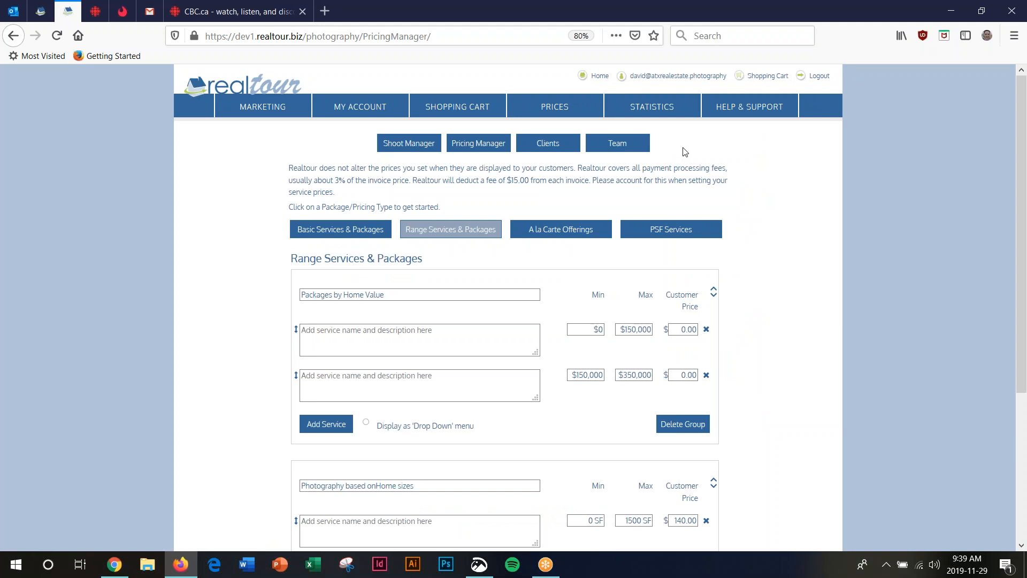
# Step: Switch to A la Carte Offerings and set the base price to $65.00
pyautogui.click(559, 233)
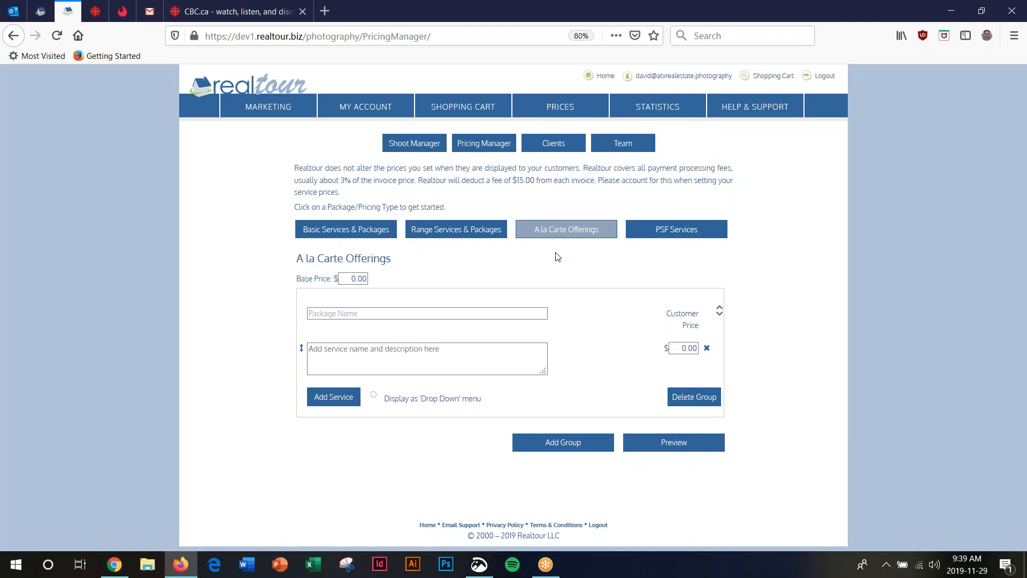
pyautogui.click(354, 278)
pyautogui.doubleClick(354, 277)
pyautogui.write('65.00')
pyautogui.click(405, 280)
# Step: Name the first A la Carte Offerings group "A La Carte Photography"
pyautogui.click(390, 313)
pyautogui.write('A La Carte')
pyautogui.write(' Phtogo')
pyautogui.press('BackSpace')
pyautogui.press('BackSpace')
pyautogui.write('ography')
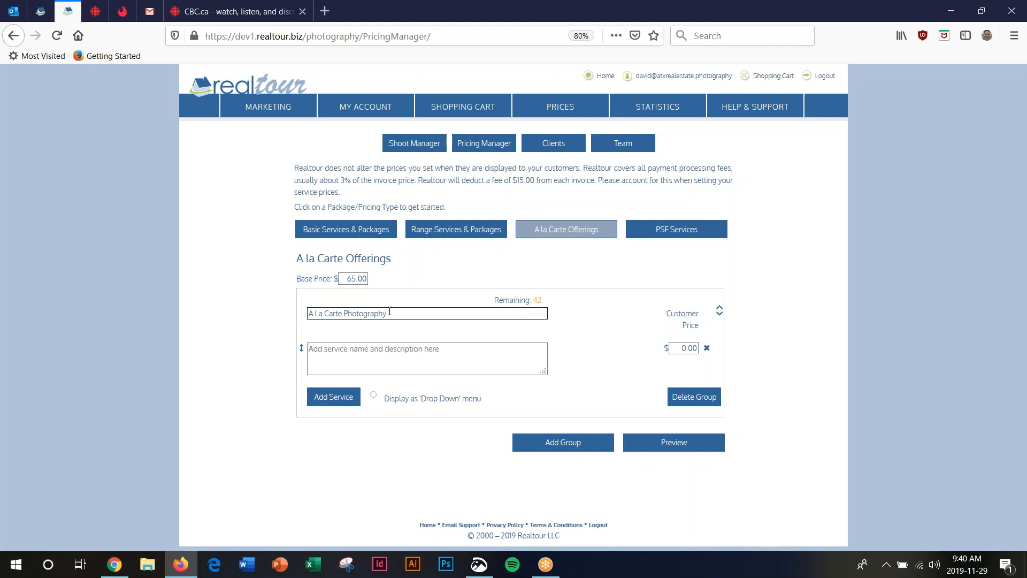
# Step: Describe the first A La Carte Photography service as "Still Images" and set its customer price to $5.00
pyautogui.click(375, 347)
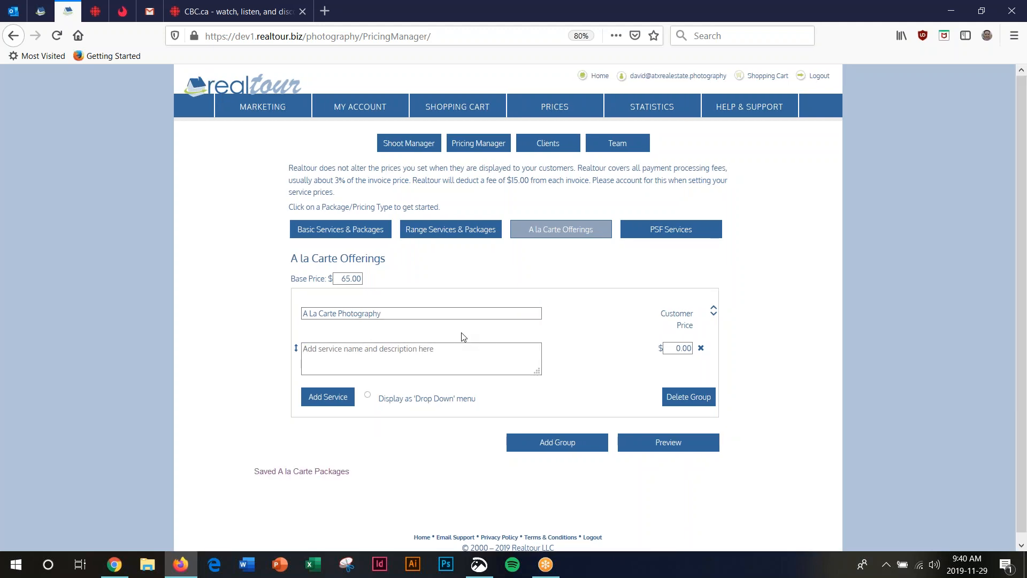
pyautogui.write('Still Images')
pyautogui.click(685, 347)
pyautogui.doubleClick(684, 348)
pyautogui.write('5.00')
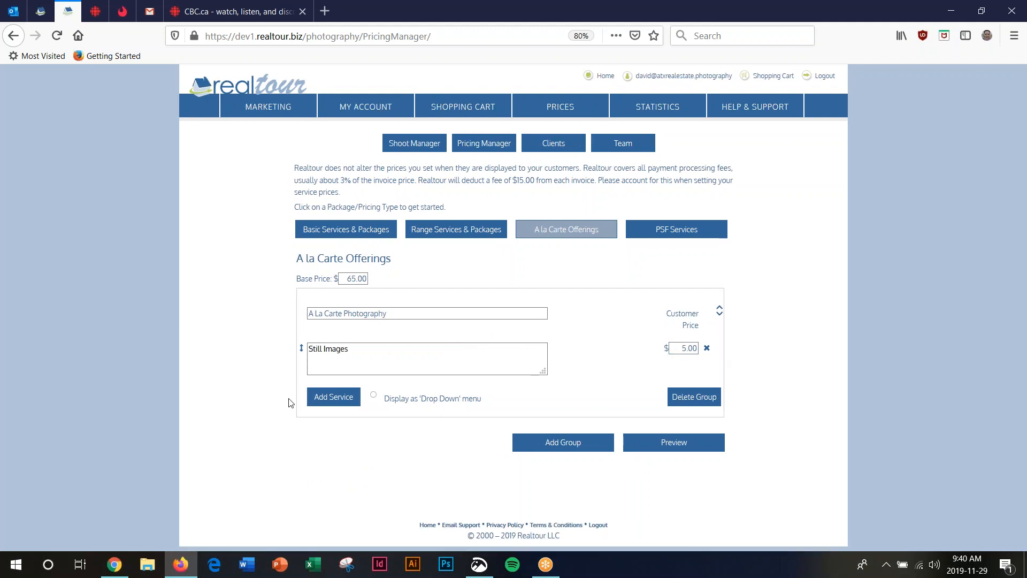
# Step: Add an "HDR Images" service to the A La Carte Photography group with a customer price of $7.00
pyautogui.click(326, 397)
pyautogui.write('HDR Images')
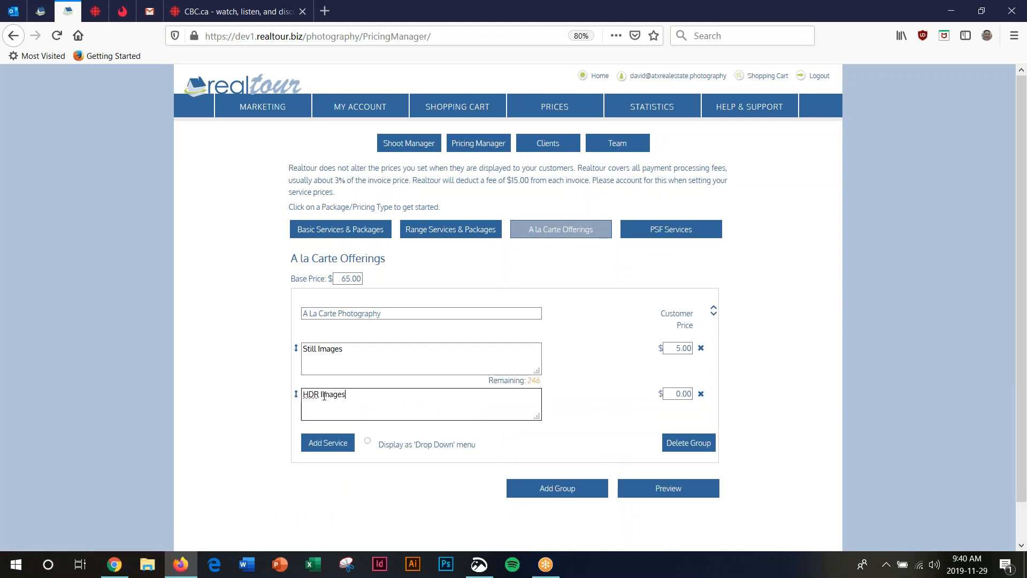
pyautogui.click(351, 351)
pyautogui.click(347, 395)
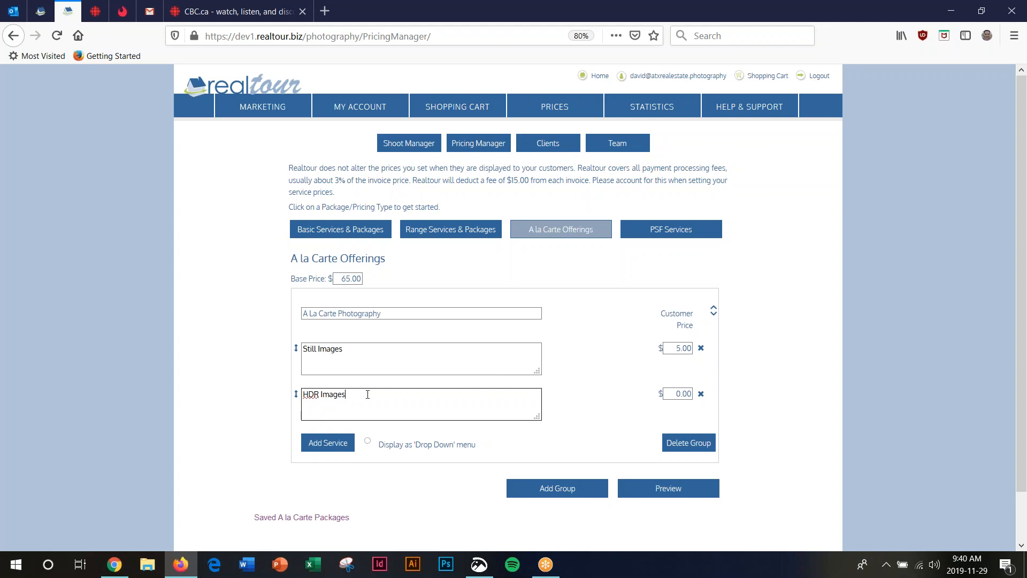
pyautogui.moveTo(663, 394); pyautogui.dragTo(714, 393)
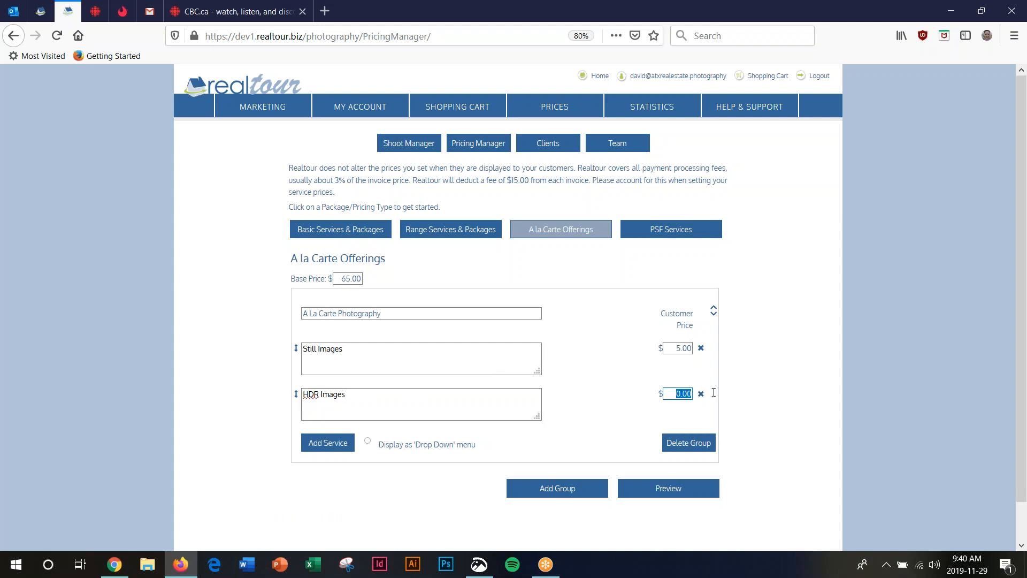
pyautogui.write('7')
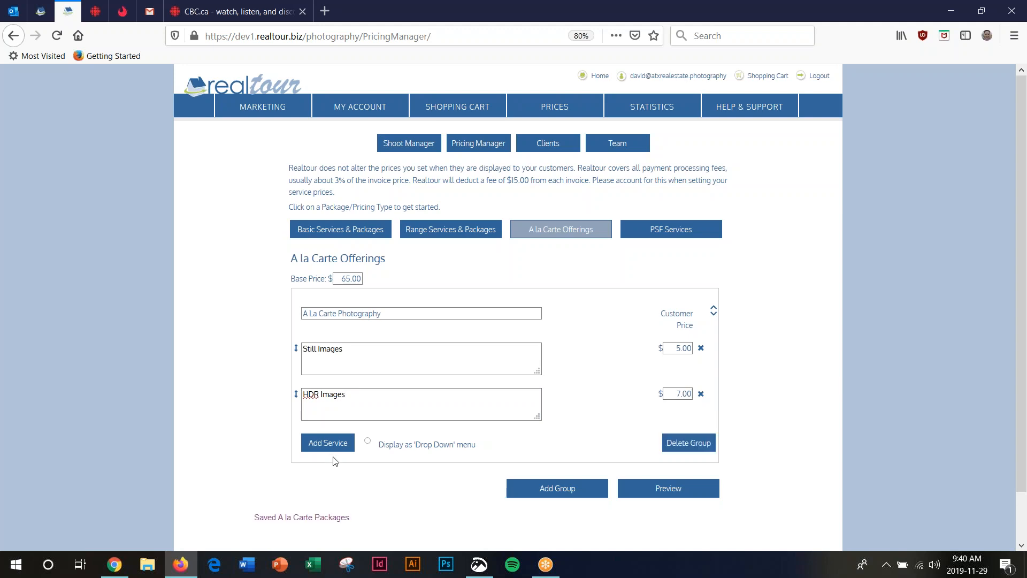
# Step: Add an "Aerials" service to the A La Carte Photography group with a customer price of $15.00
pyautogui.click(325, 438)
pyautogui.write('Aerials')
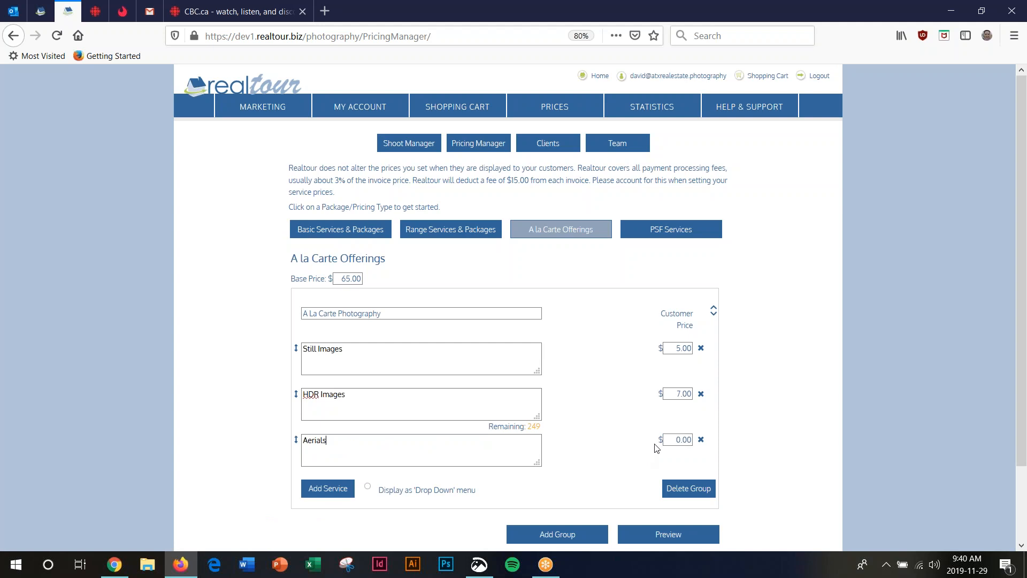
pyautogui.moveTo(674, 440); pyautogui.dragTo(720, 436)
pyautogui.write('15.00')
# Step: Switch to PSF Services and set the first service's customer price per square foot to $0.10
pyautogui.click(672, 233)
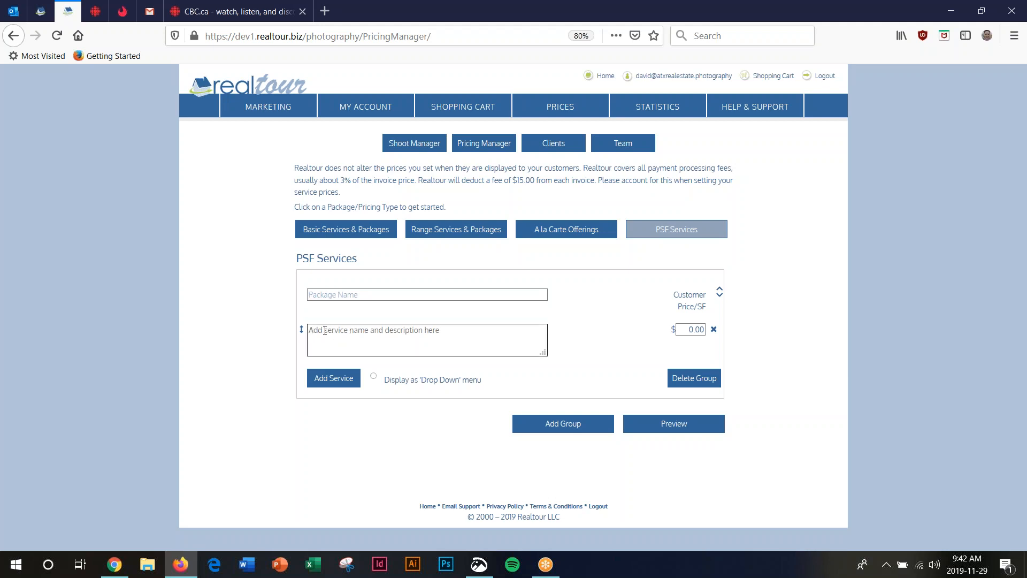
pyautogui.click(319, 295)
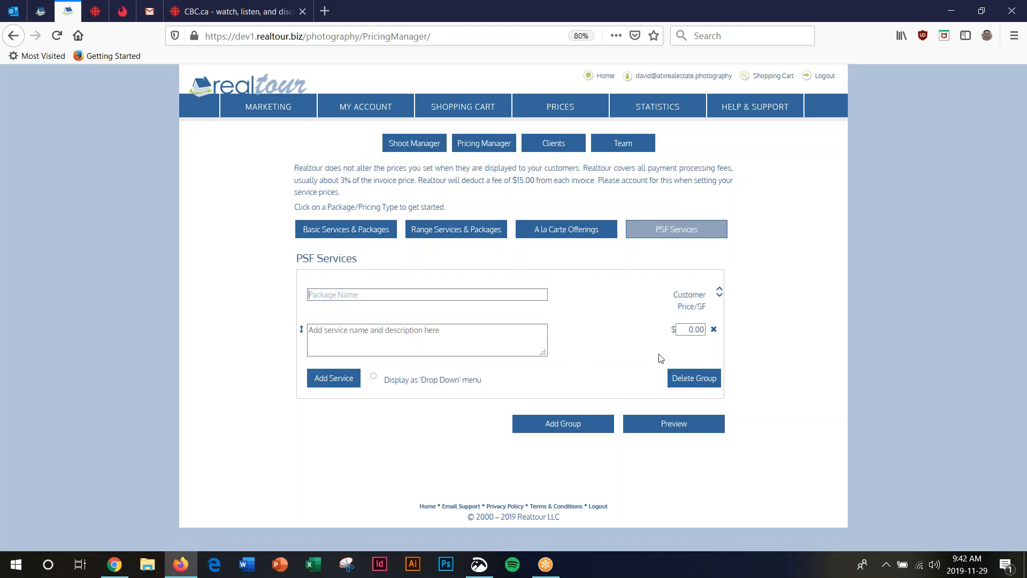
pyautogui.click(698, 329)
pyautogui.write('0.10')
# Step: Add a second PSF service and set its customer price per square foot to $0.20
pyautogui.click(328, 381)
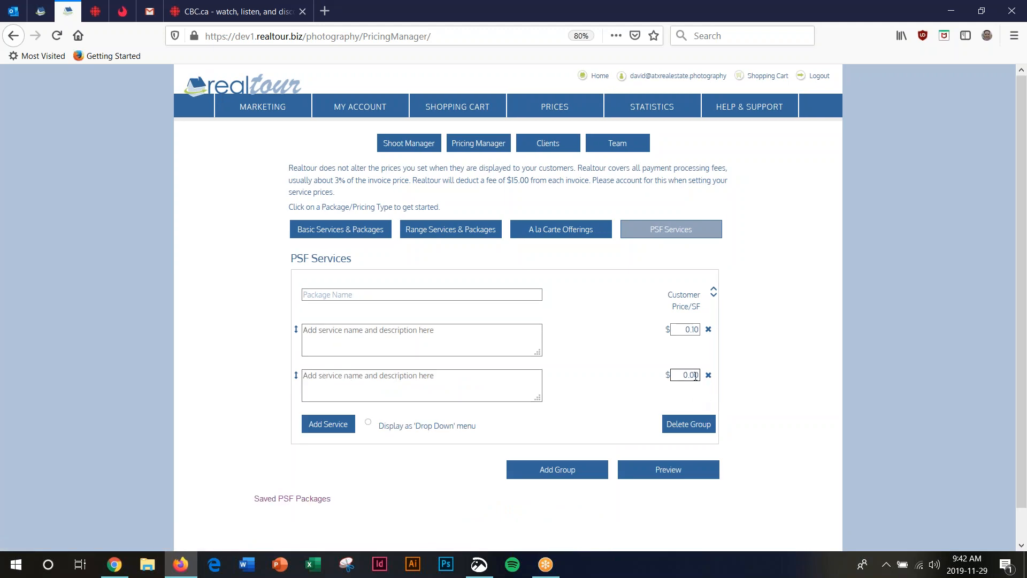
pyautogui.click(692, 375)
pyautogui.write('0.20')
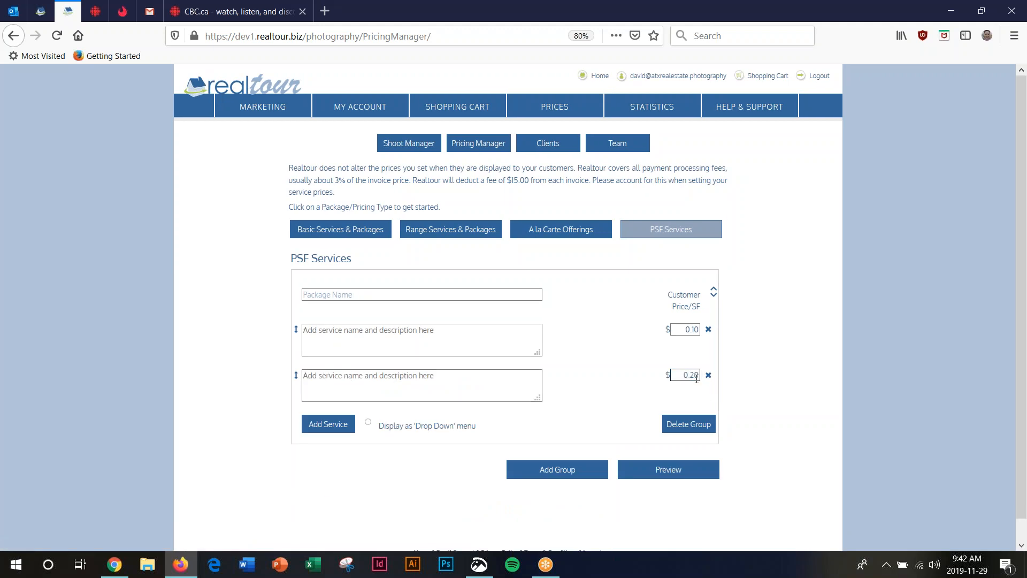
pyautogui.click(725, 362)
# Step: Log out of the current account and log in with the saved login of the demo photographer account
pyautogui.click(819, 76)
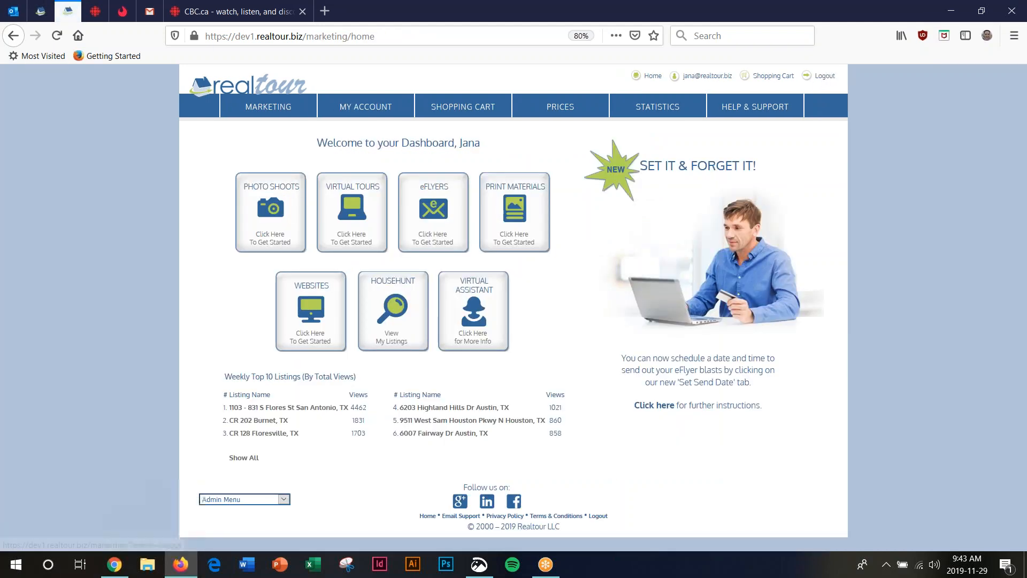
pyautogui.click(825, 76)
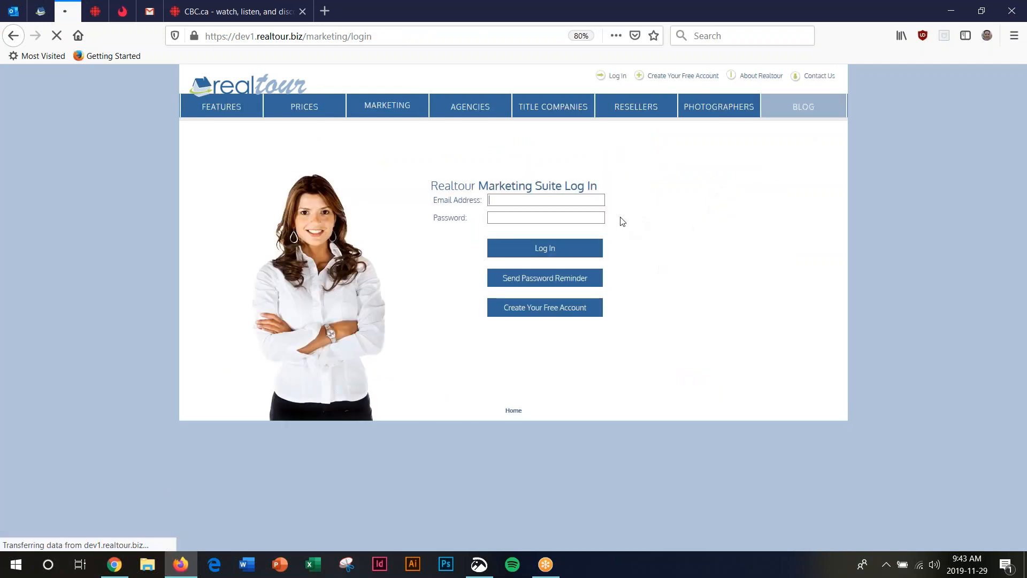
pyautogui.click(526, 205)
pyautogui.write('jana')
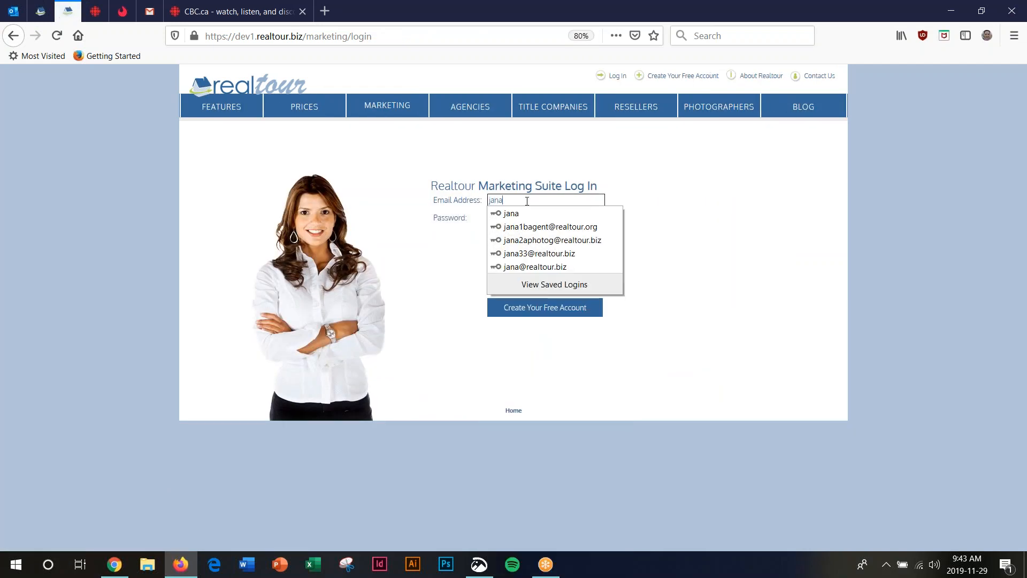
pyautogui.click(539, 238)
pyautogui.click(541, 248)
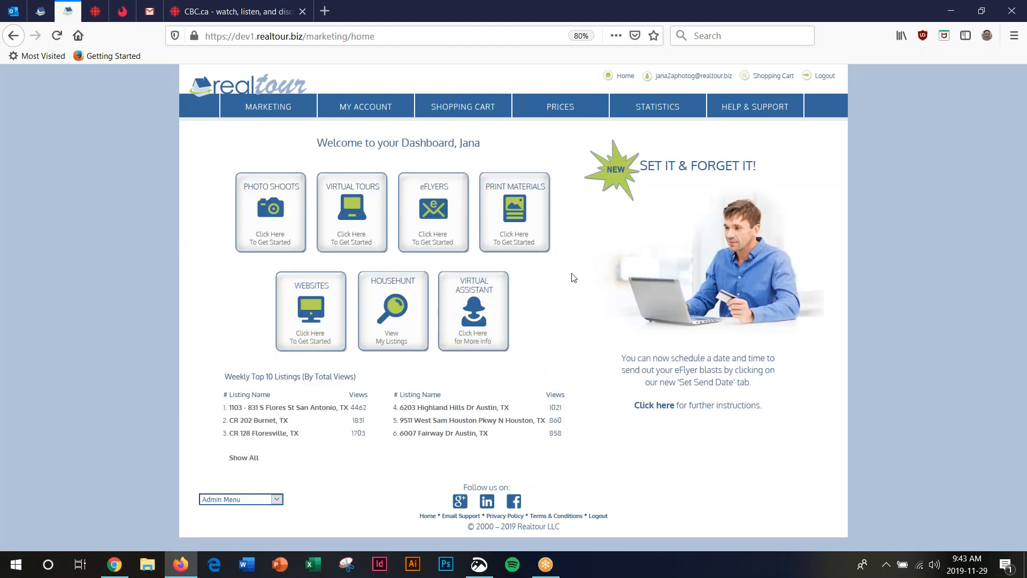
# Step: Open the Photography Manager from the dashboard and go to its Pricing Manager
pyautogui.click(276, 500)
pyautogui.click(276, 500)
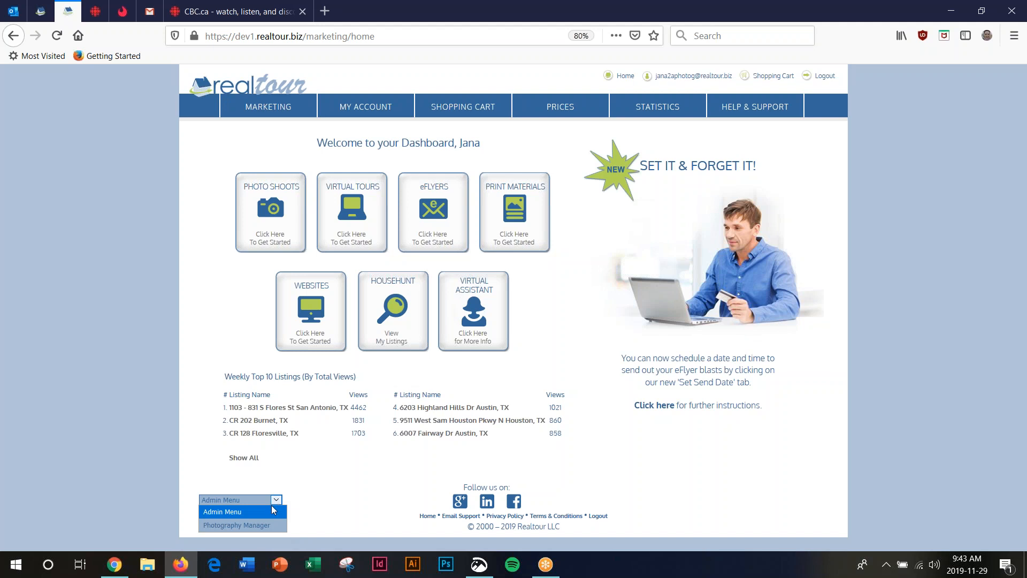
pyautogui.click(268, 526)
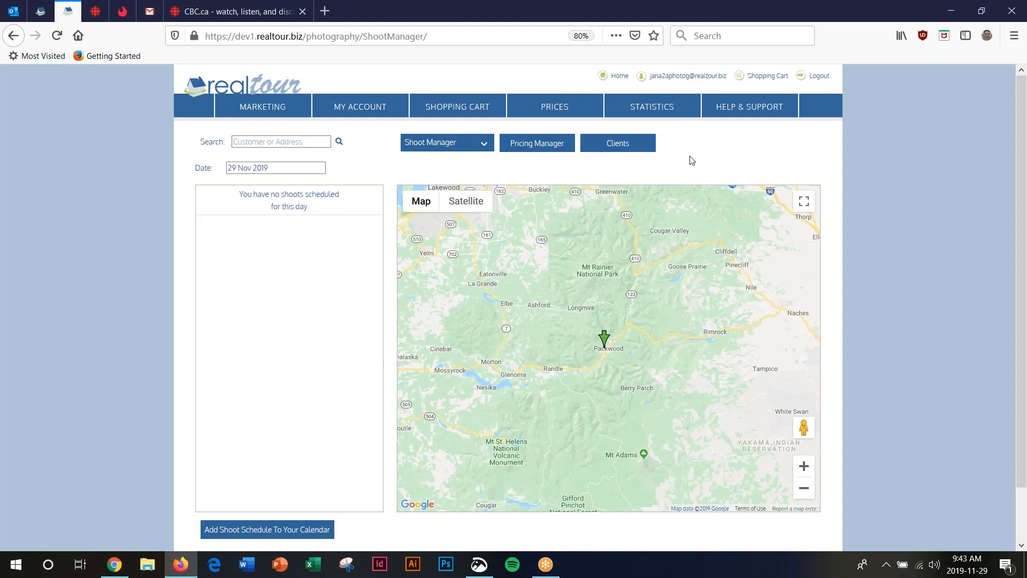
pyautogui.click(549, 148)
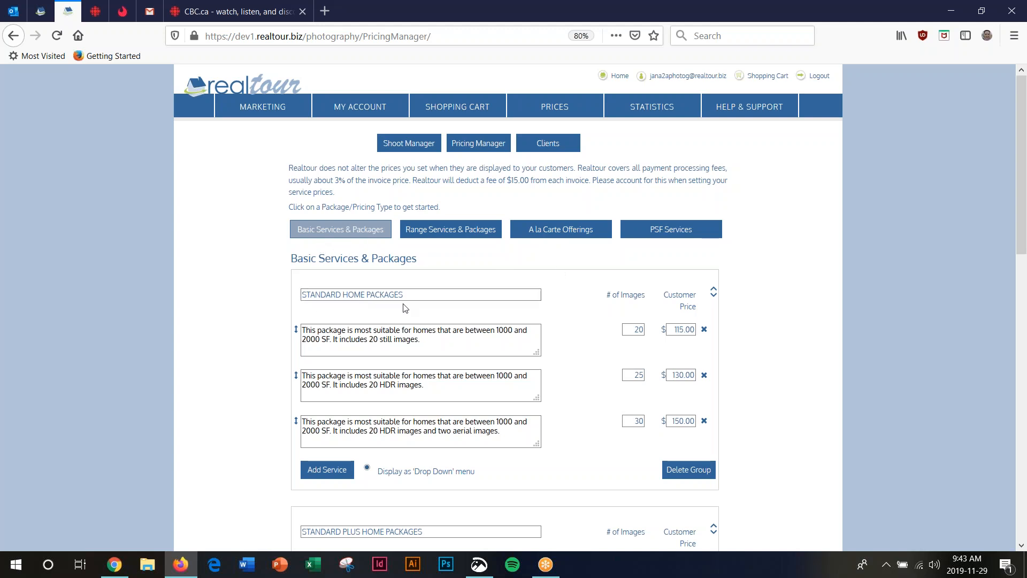
# Step: Review the Basic Services & Packages groups, from Standard Home Packages through Twilight and Night Shoot Packages, including descriptions, image counts and prices
pyautogui.click(345, 336)
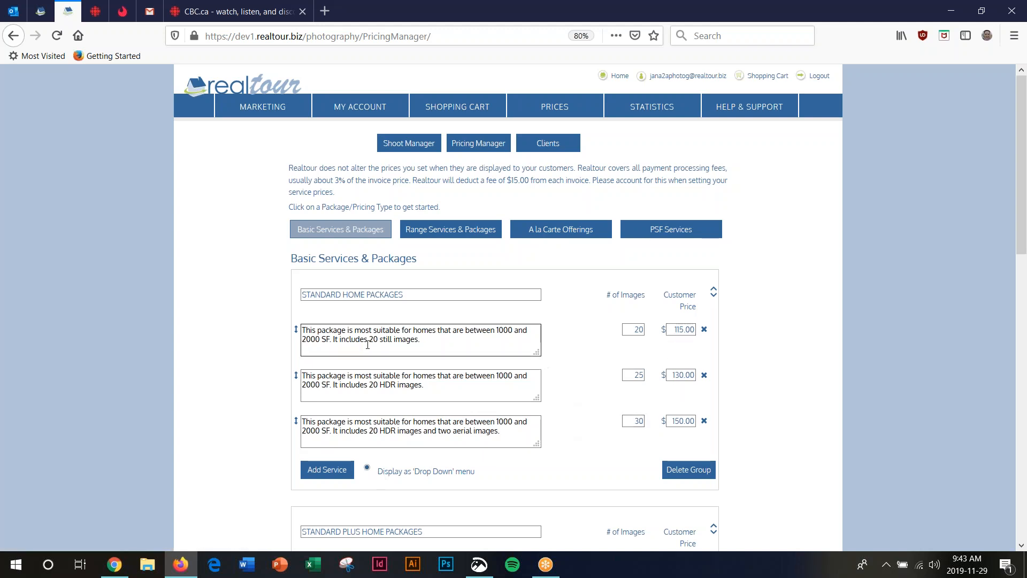
pyautogui.scroll(-4, 221, 448)
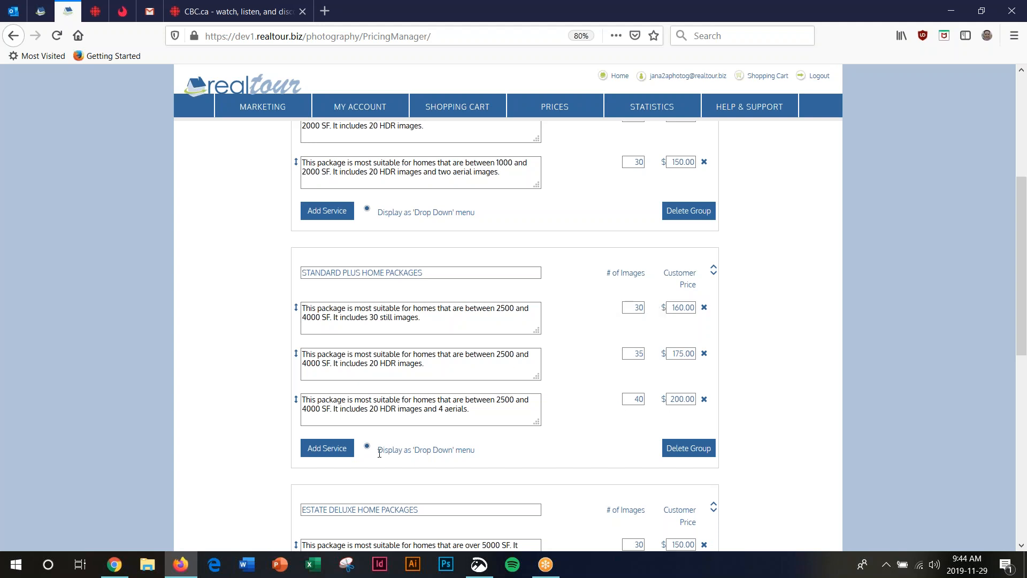
pyautogui.scroll(-3, 210, 423)
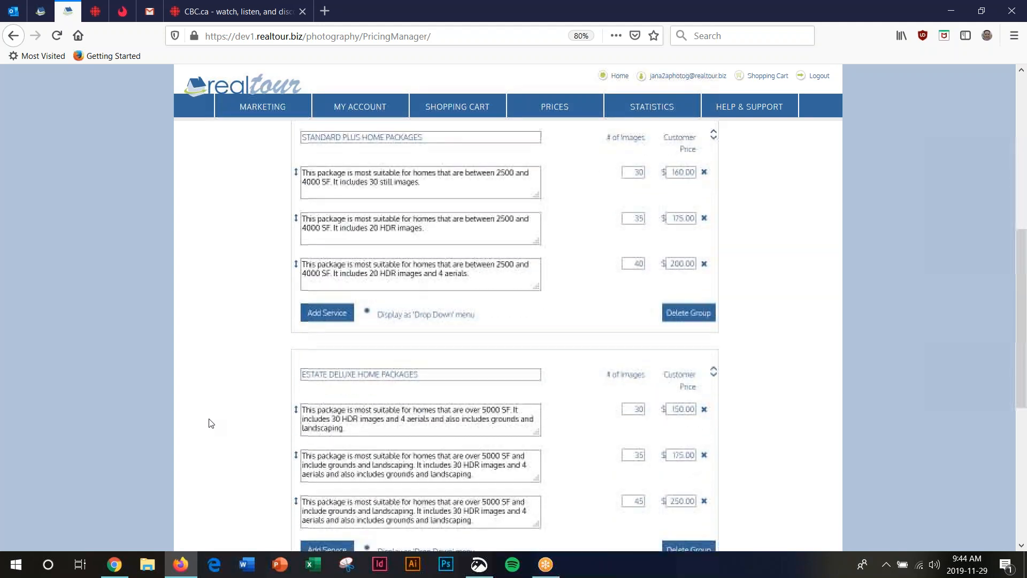
pyautogui.scroll(-3, 210, 423)
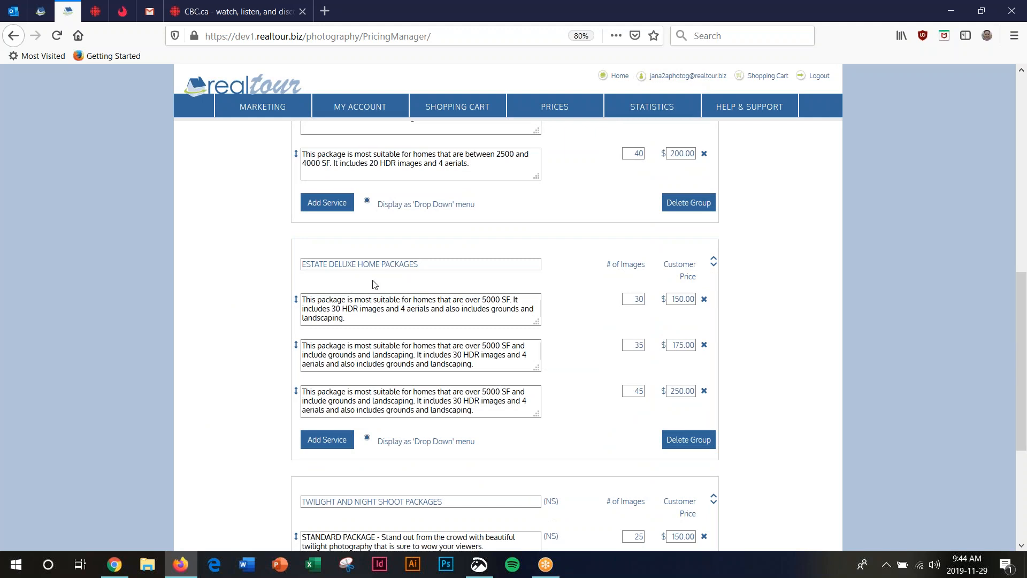
pyautogui.click(417, 318)
pyautogui.scroll(-1, 250, 448)
pyautogui.scroll(-4, 249, 444)
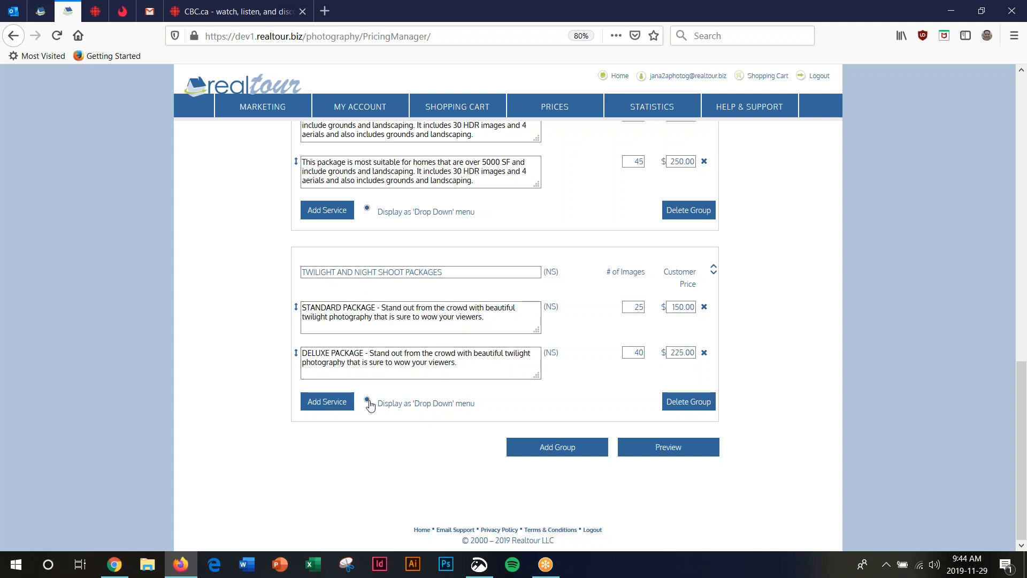
pyautogui.scroll(5, 250, 366)
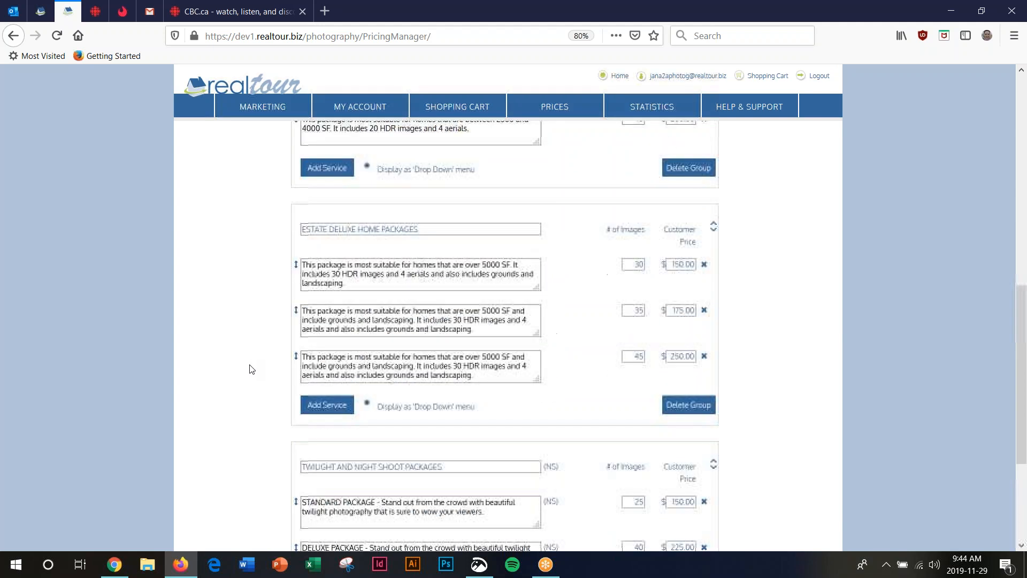
pyautogui.scroll(14, 250, 369)
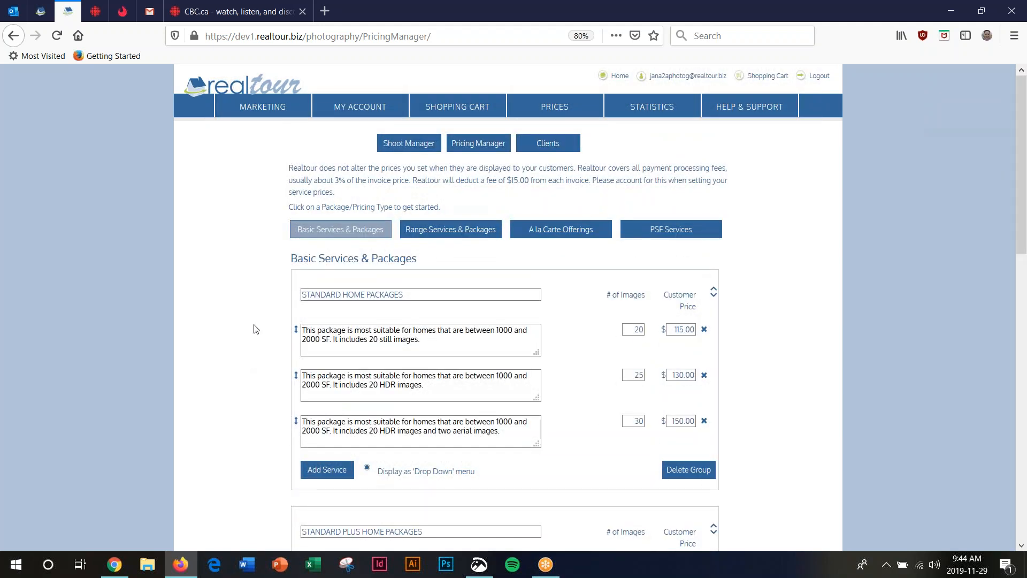
# Step: Review the Range Services & Packages groups for house size and home value, including their minimums, maximums and prices
pyautogui.click(464, 234)
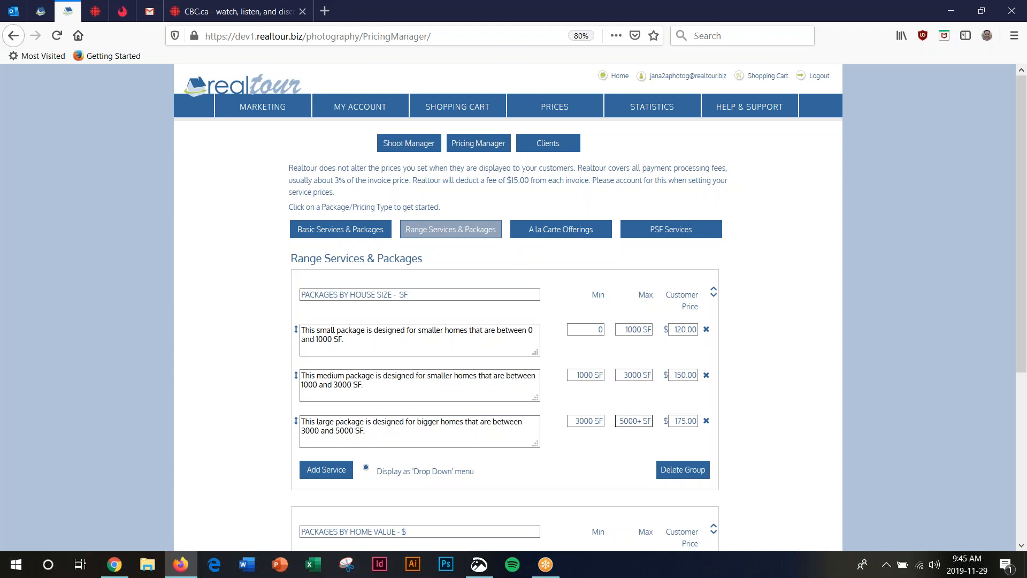
pyautogui.scroll(-4, 561, 408)
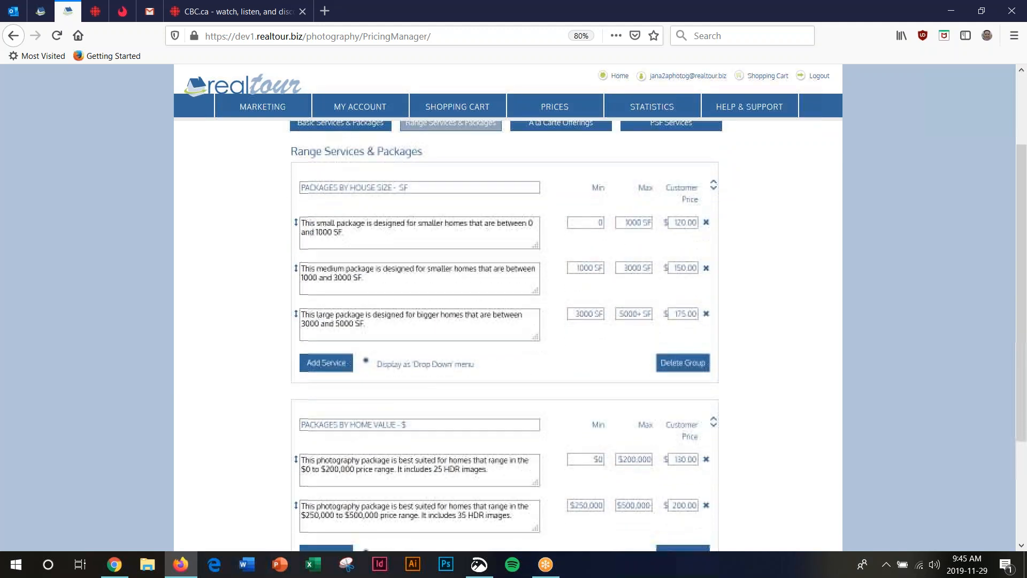
pyautogui.scroll(-5, 530, 363)
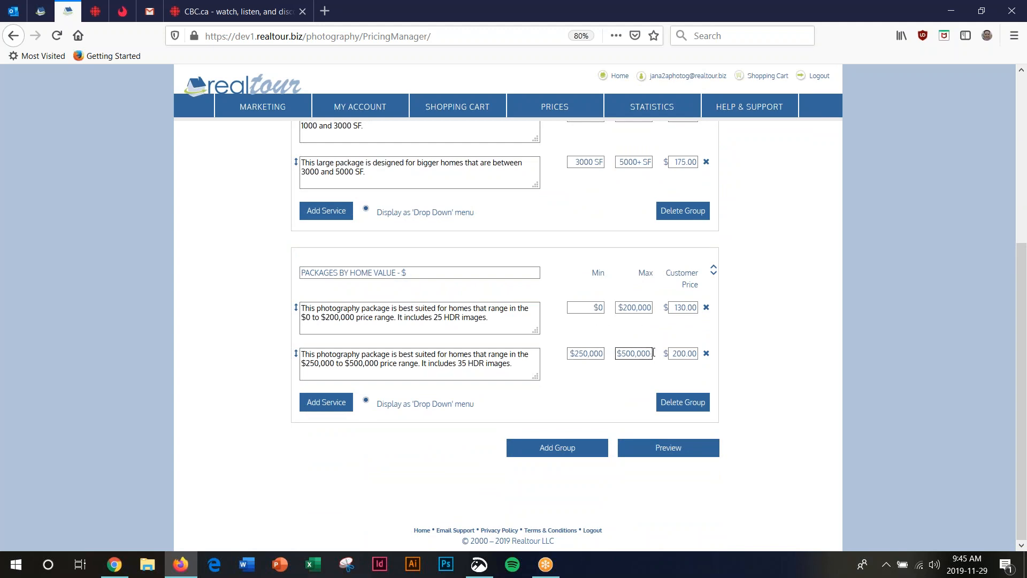
pyautogui.scroll(5, 460, 312)
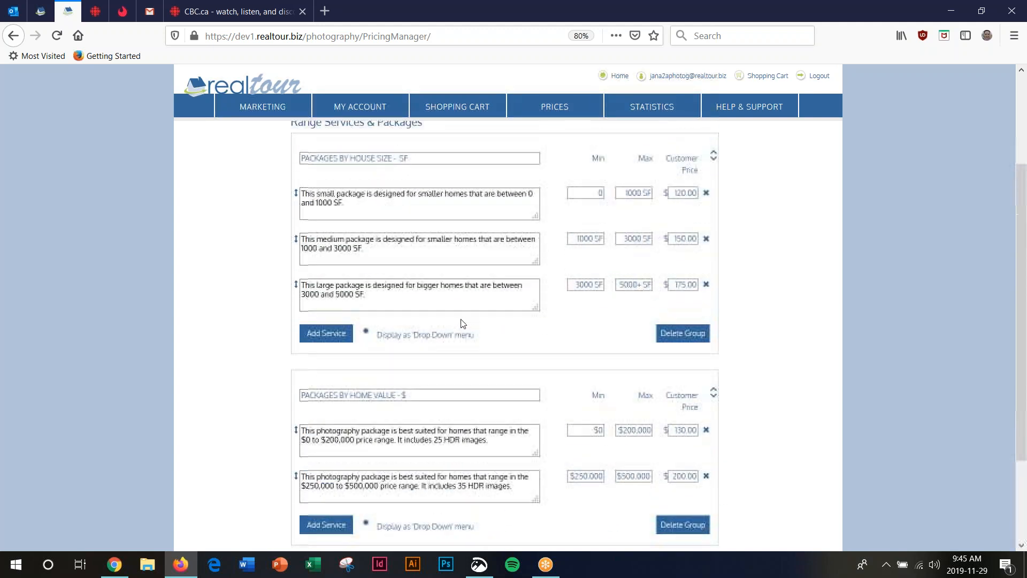
# Step: Review the services and prices set up under A la Carte Offerings and PSF Services
pyautogui.click(569, 237)
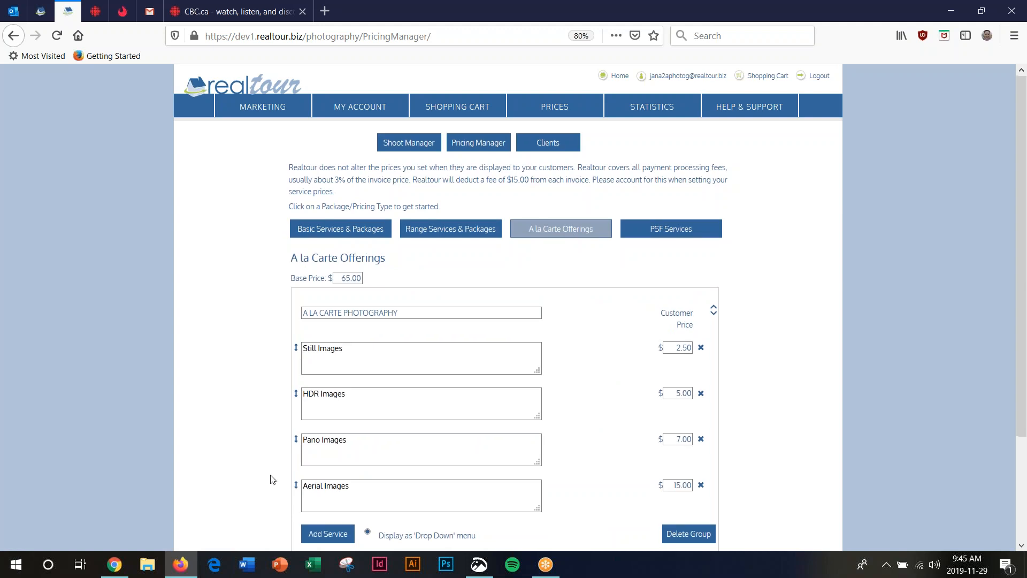
pyautogui.scroll(-1, 271, 479)
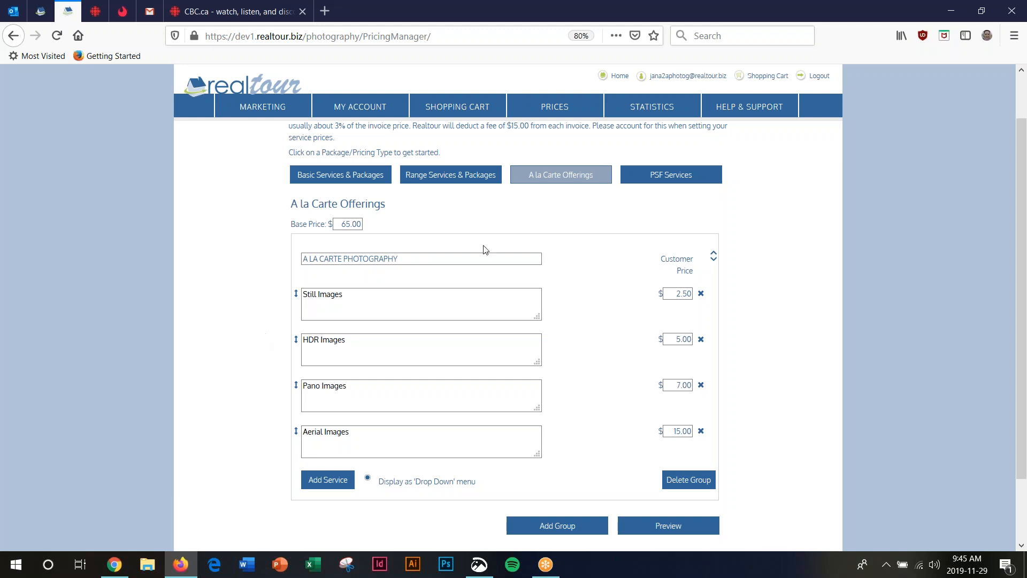
pyautogui.click(666, 177)
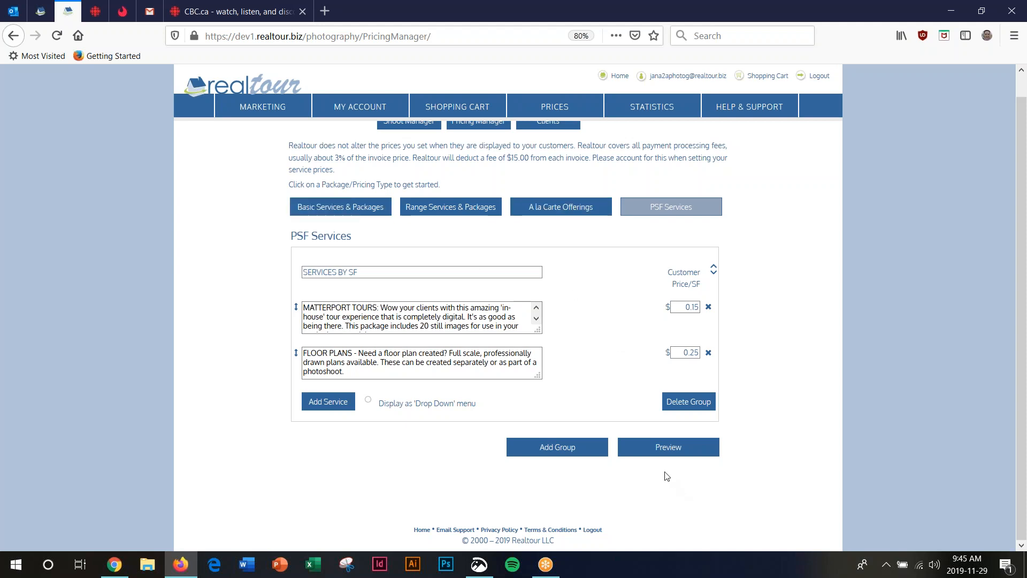
# Step: Open the pricing preview and look over the full list of package groups down to Services by SF
pyautogui.click(665, 455)
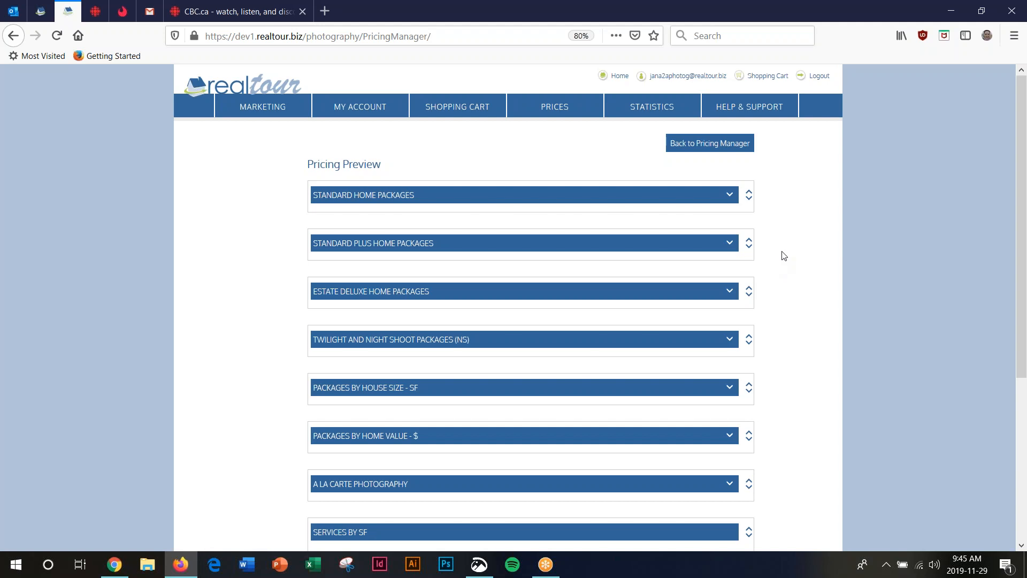
pyautogui.scroll(-3, 784, 269)
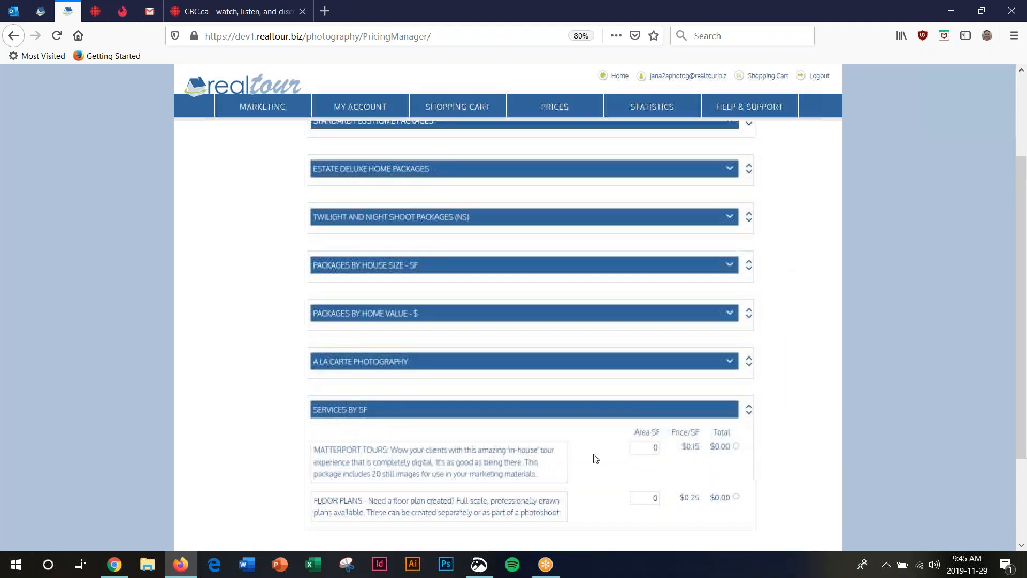
pyautogui.scroll(3, 827, 373)
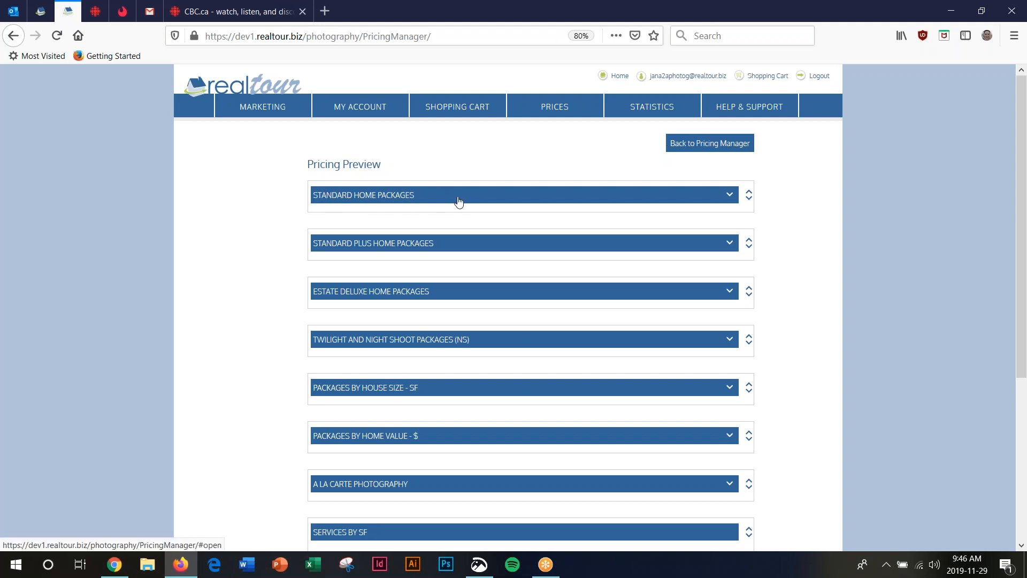
# Step: In the preview, inspect Standard Home Packages and its 20-image option, collapse the group and expand Standard Plus Home Packages
pyautogui.click(731, 197)
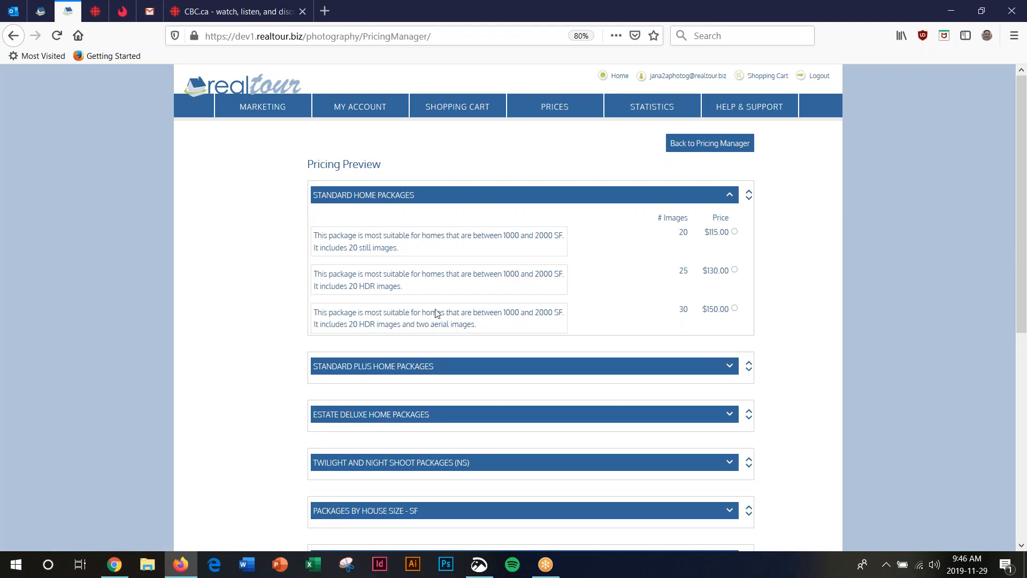
pyautogui.click(734, 232)
pyautogui.click(729, 195)
pyautogui.click(731, 243)
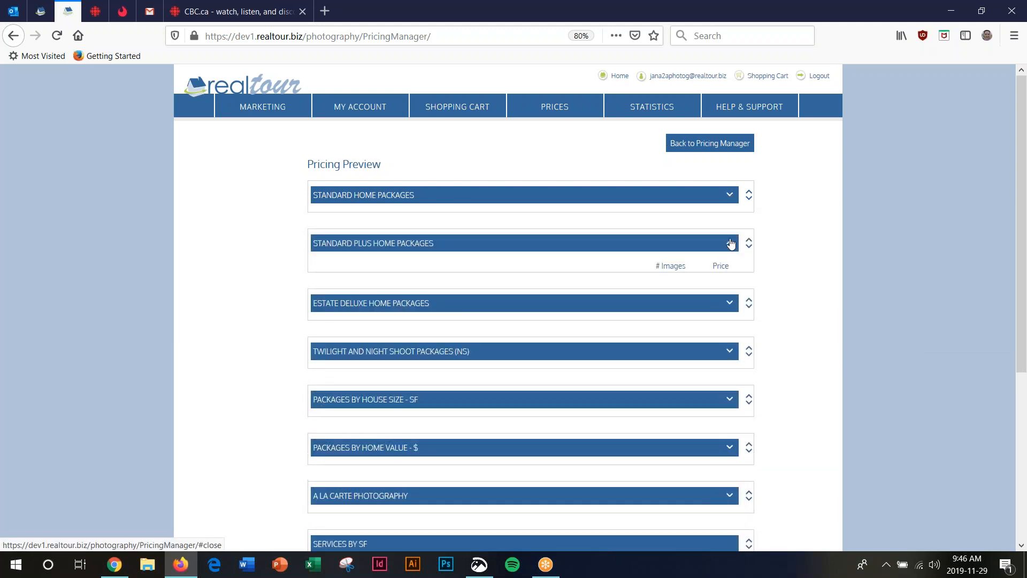
# Step: Check the drop-down display setting of the Range Services & Packages groups and preview the pricing list down to Services by SF
pyautogui.click(730, 244)
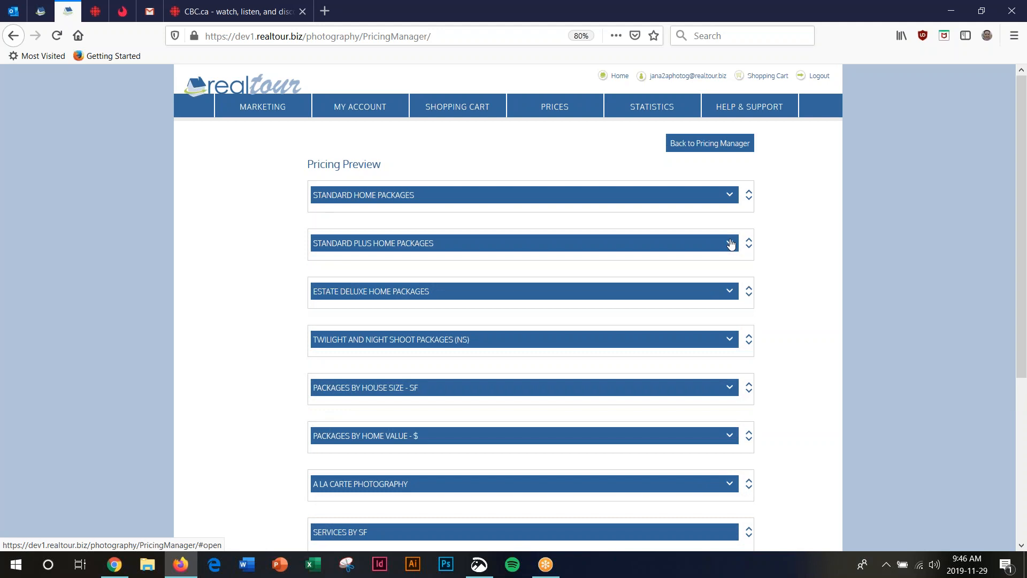
pyautogui.click(719, 143)
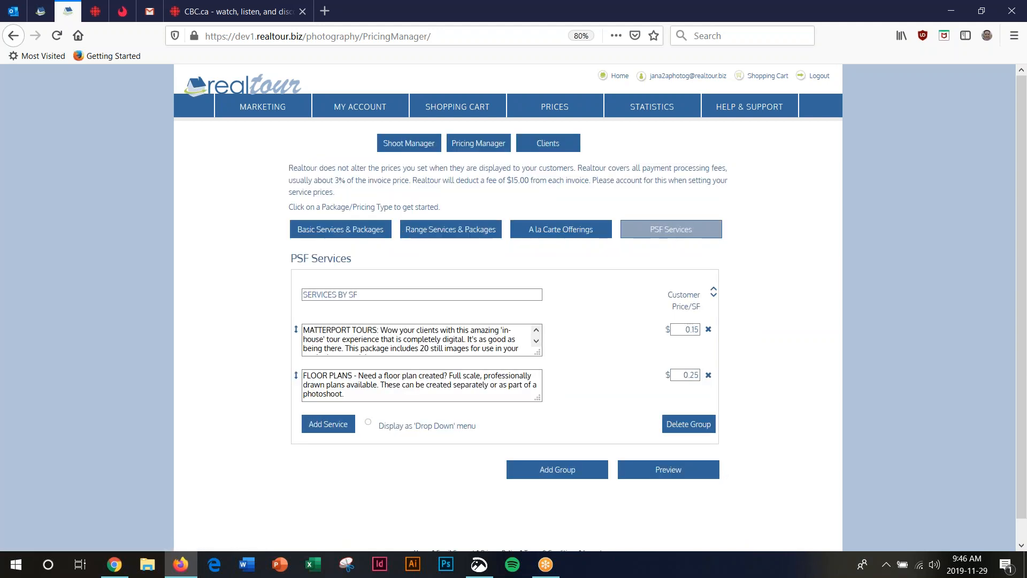
pyautogui.click(451, 230)
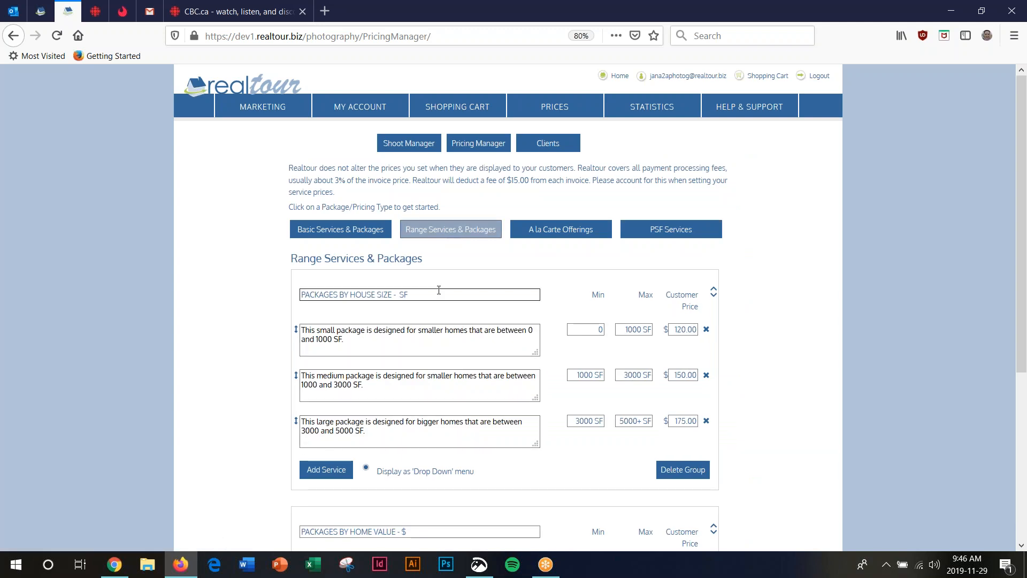
pyautogui.scroll(-5, 782, 356)
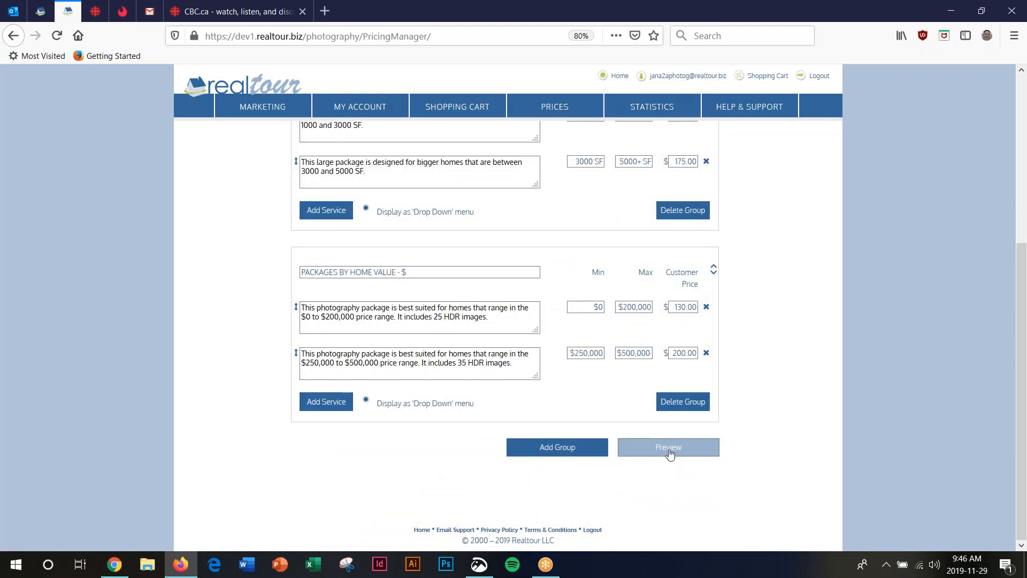
pyautogui.click(670, 448)
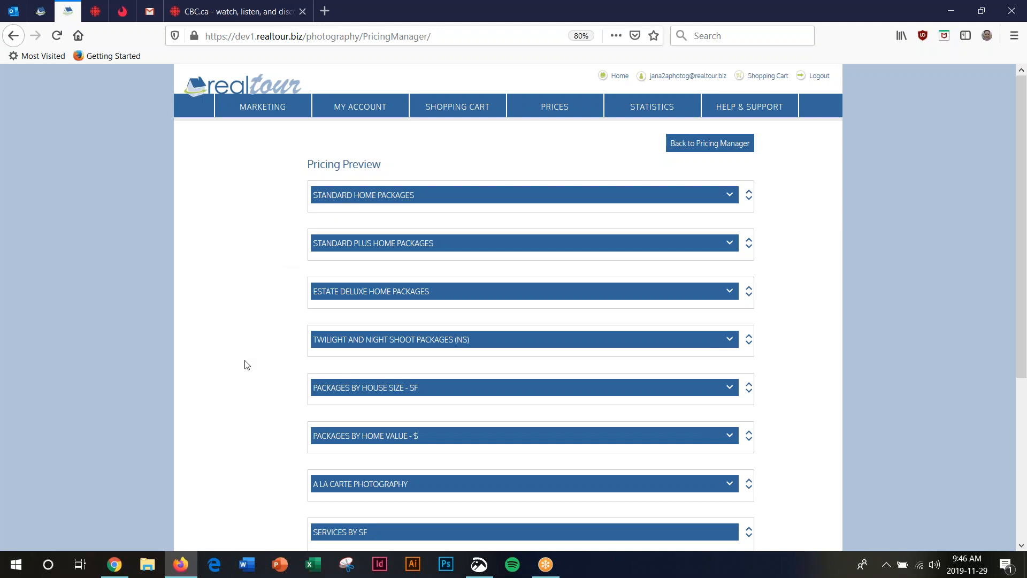
pyautogui.scroll(-5, 247, 364)
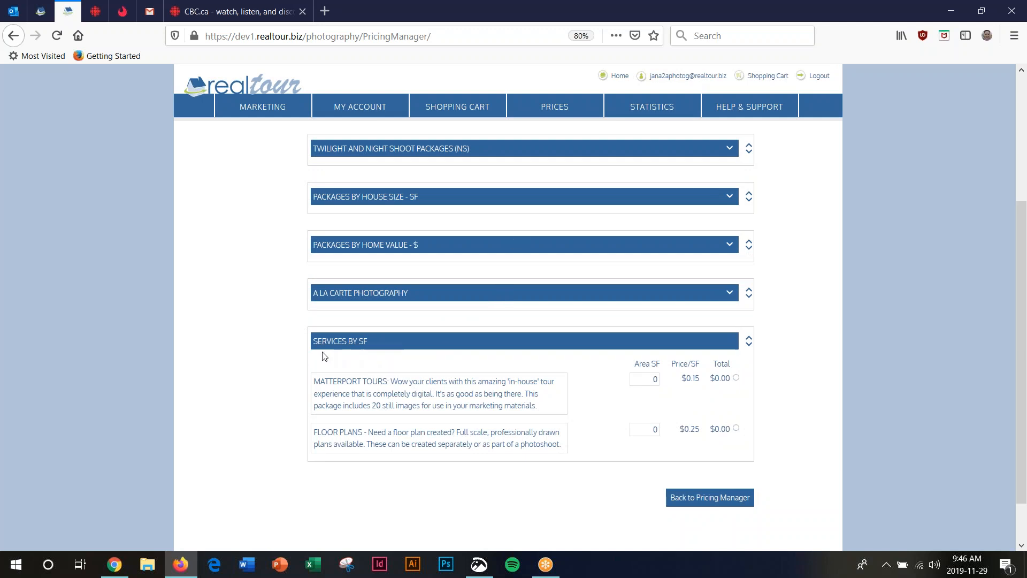
# Step: Set the Services by SF group under PSF Services to display as a drop-down menu and preview the result
pyautogui.click(694, 497)
pyautogui.scroll(5, 738, 294)
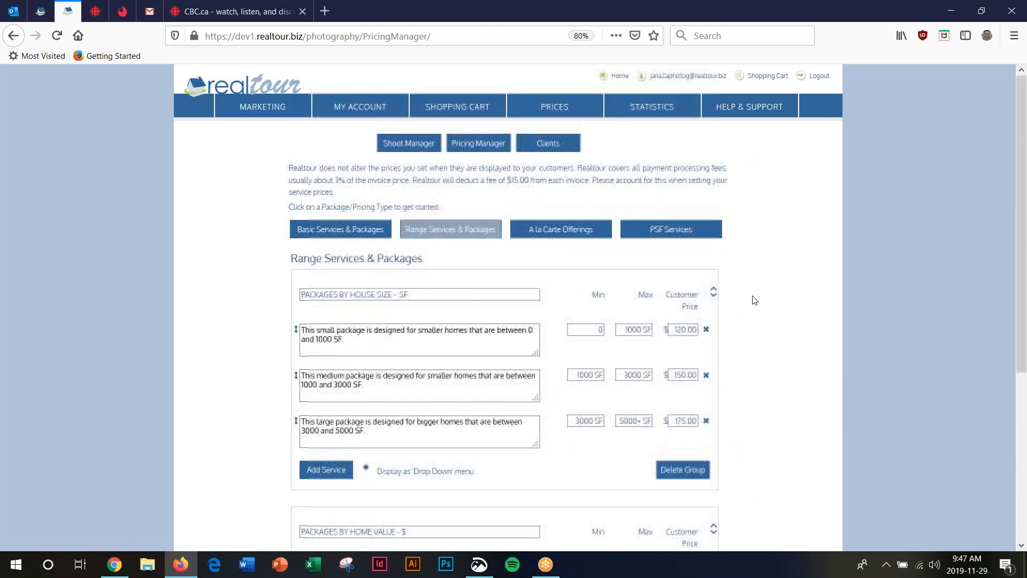
pyautogui.click(662, 237)
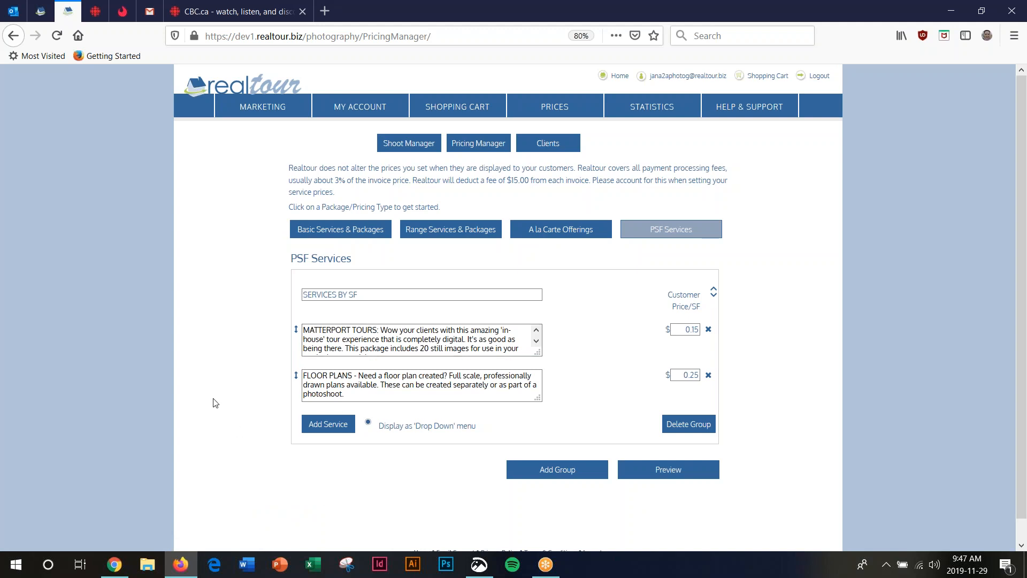
pyautogui.click(666, 474)
pyautogui.scroll(-3, 810, 315)
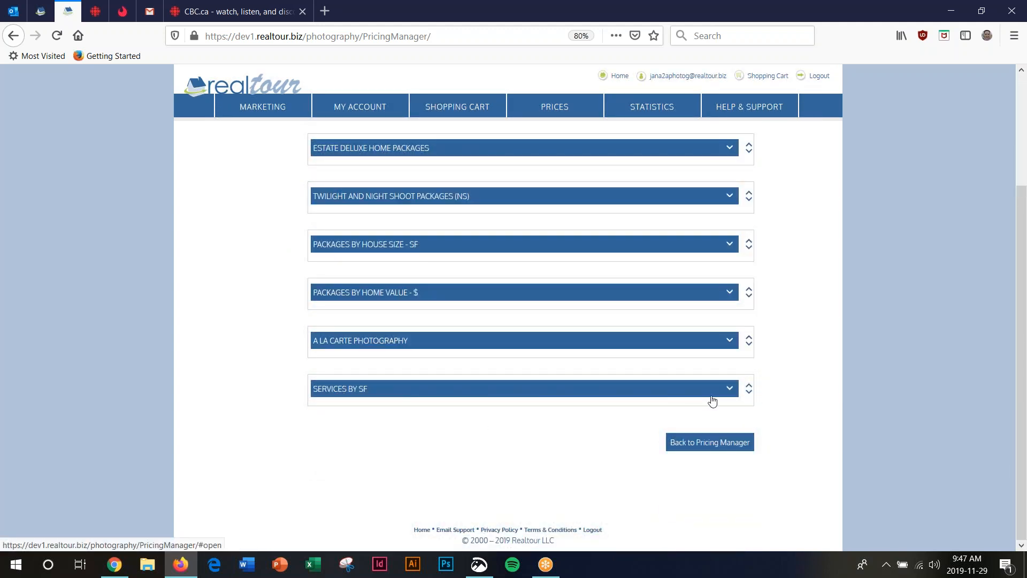
# Step: Move the A La Carte Photography group above Standard Home Packages in the pricing preview
pyautogui.scroll(3, 725, 389)
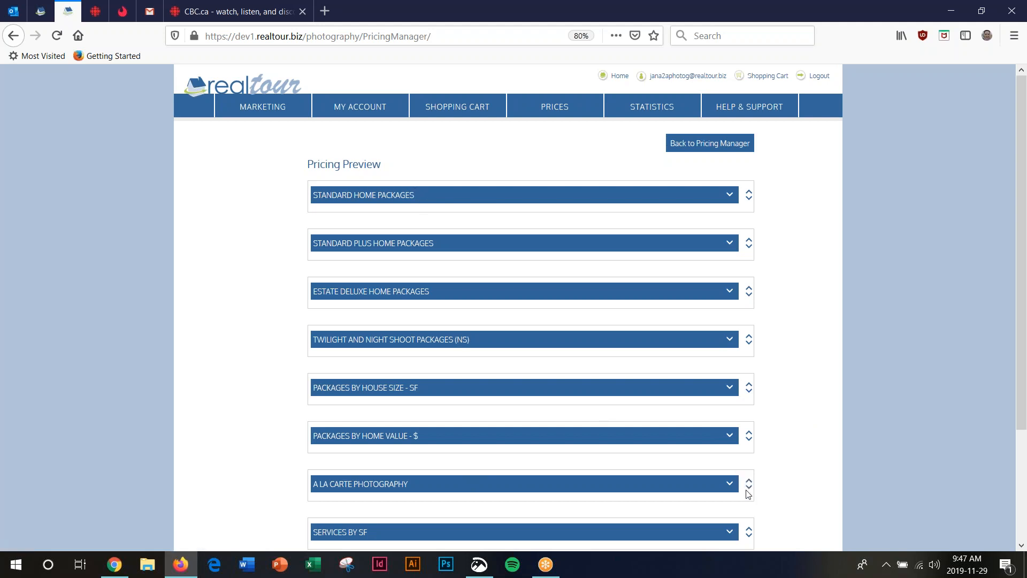
pyautogui.moveTo(750, 488); pyautogui.dragTo(749, 254)
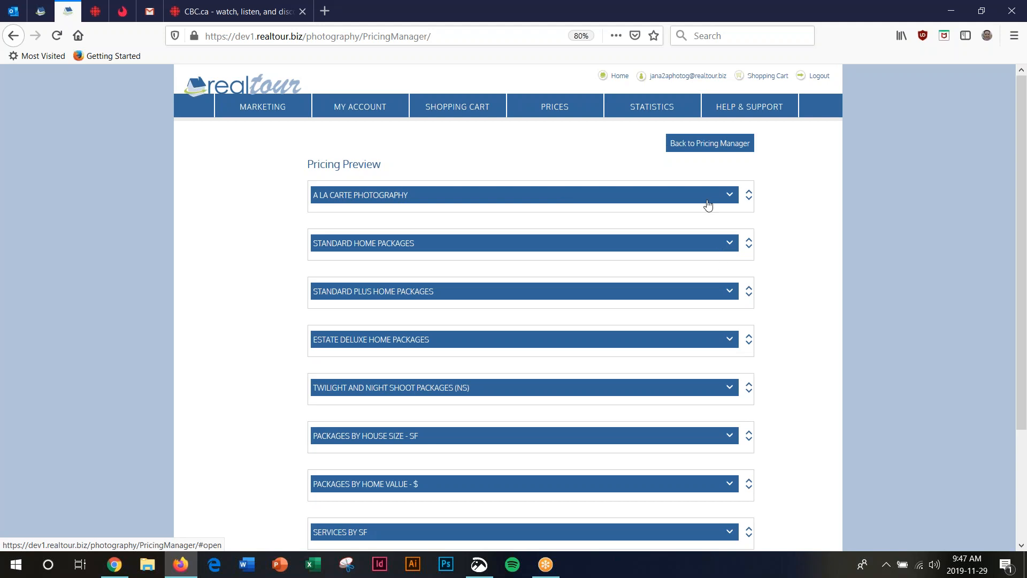
# Step: Turn off the drop-down menu display for the A La Carte Photography group and preview the pricing list again
pyautogui.click(722, 143)
pyautogui.click(556, 231)
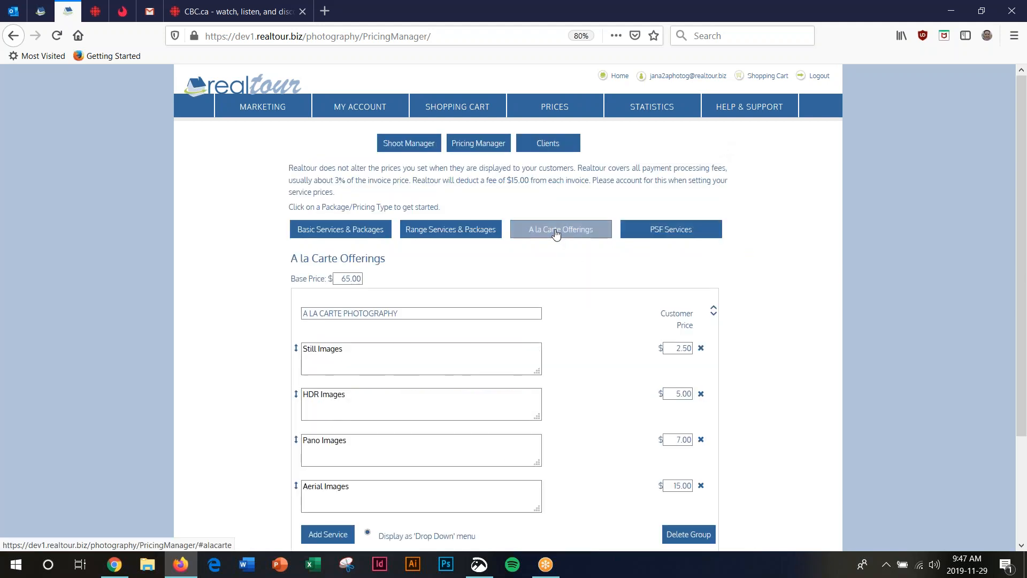
pyautogui.scroll(-2, 585, 374)
pyautogui.scroll(-2, 584, 380)
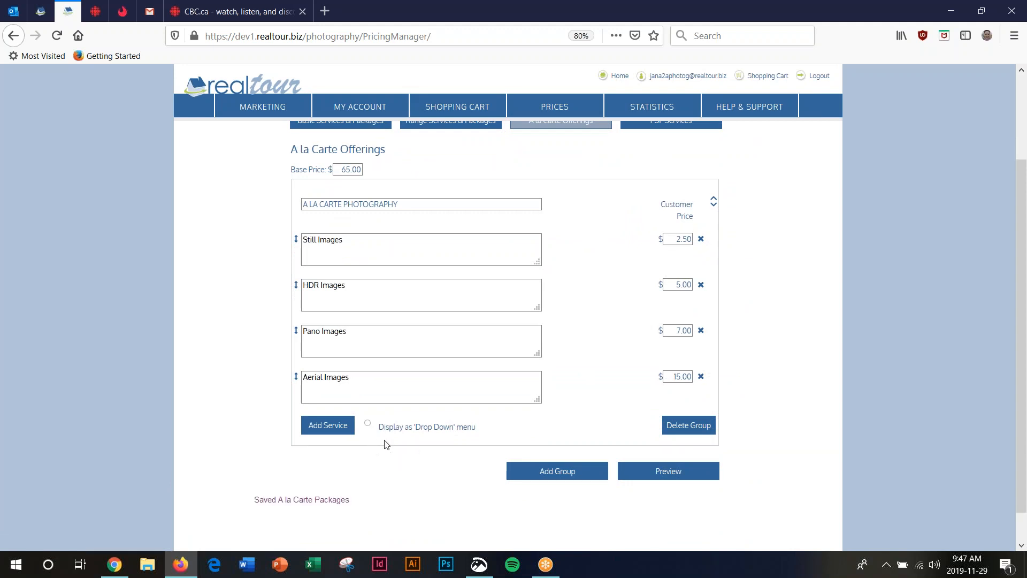
pyautogui.click(665, 476)
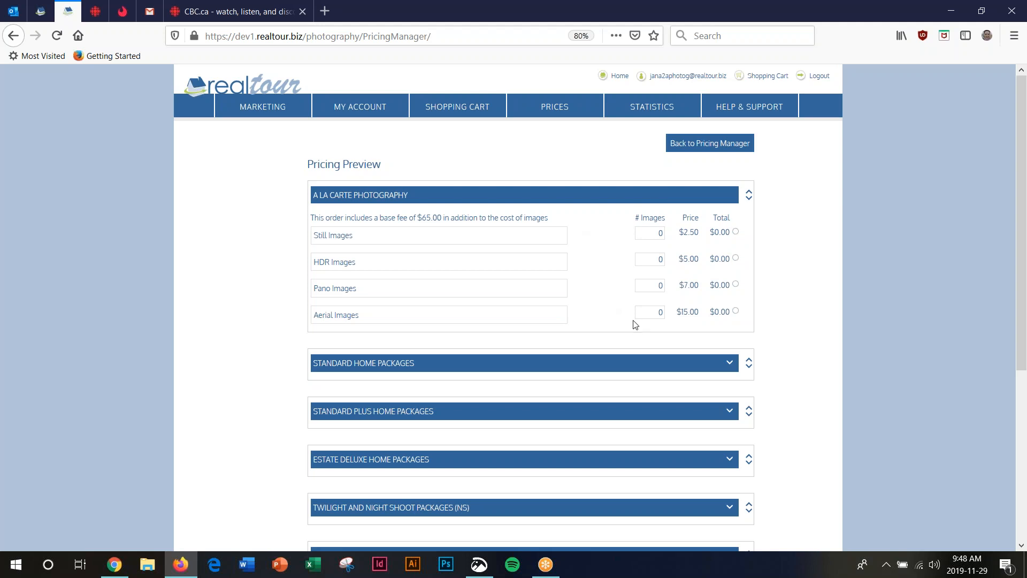
pyautogui.scroll(-5, 796, 278)
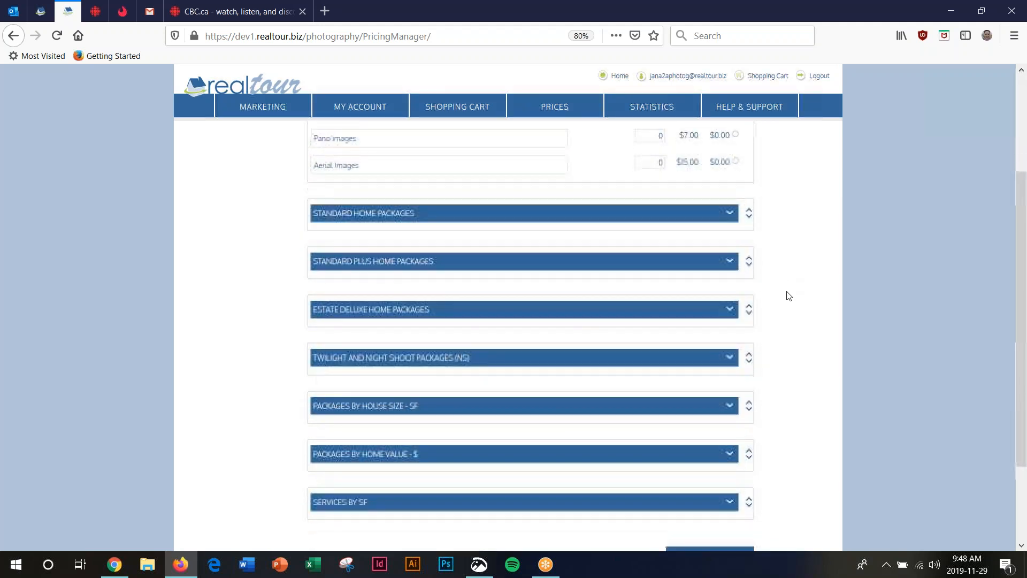
# Step: Inspect the options under Twilight and Night Shoot Packages (NS) in the preview and collapse the group again
pyautogui.click(729, 319)
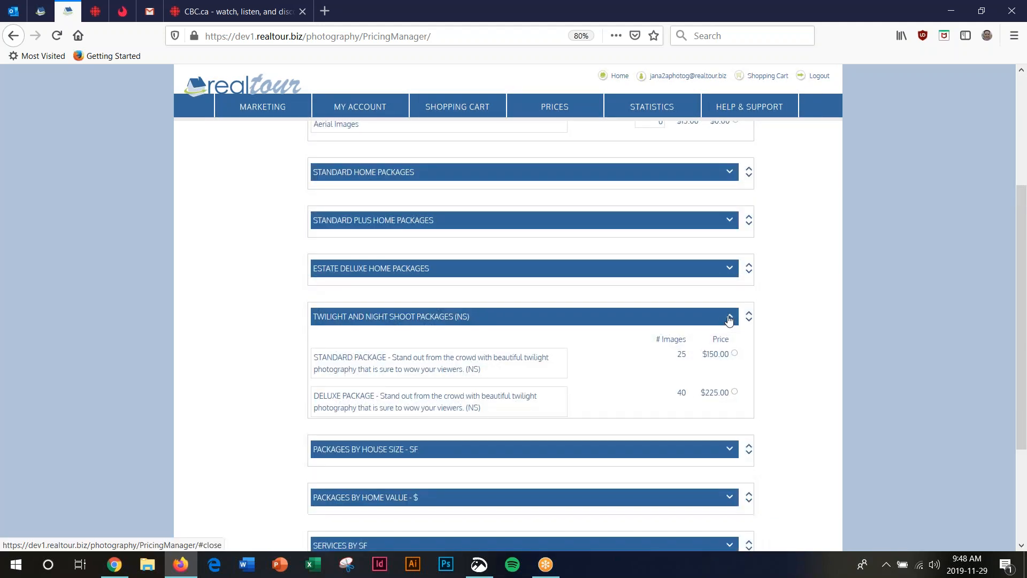
pyautogui.click(729, 319)
pyautogui.scroll(3, 810, 334)
pyautogui.scroll(2, 815, 338)
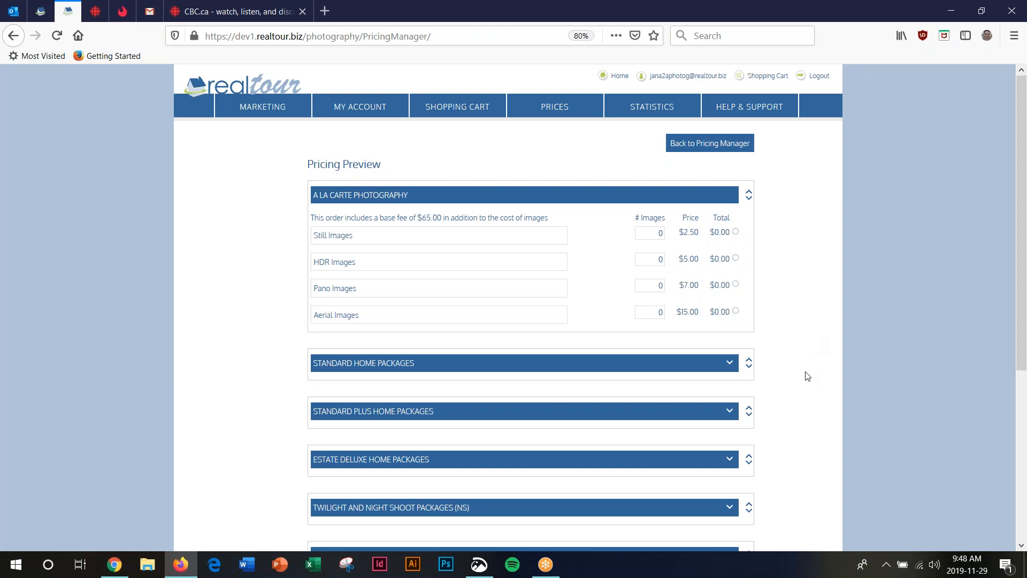
# Step: Log out of the photographer account and log in to the Marketing Suite with the client's saved e-mail login
pyautogui.click(818, 78)
pyautogui.click(558, 203)
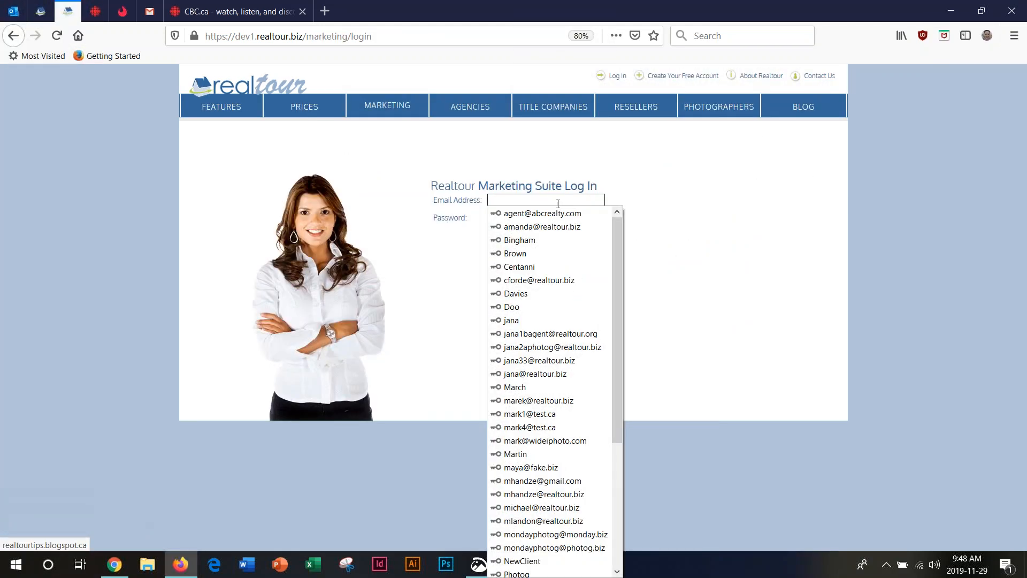
pyautogui.write('jana')
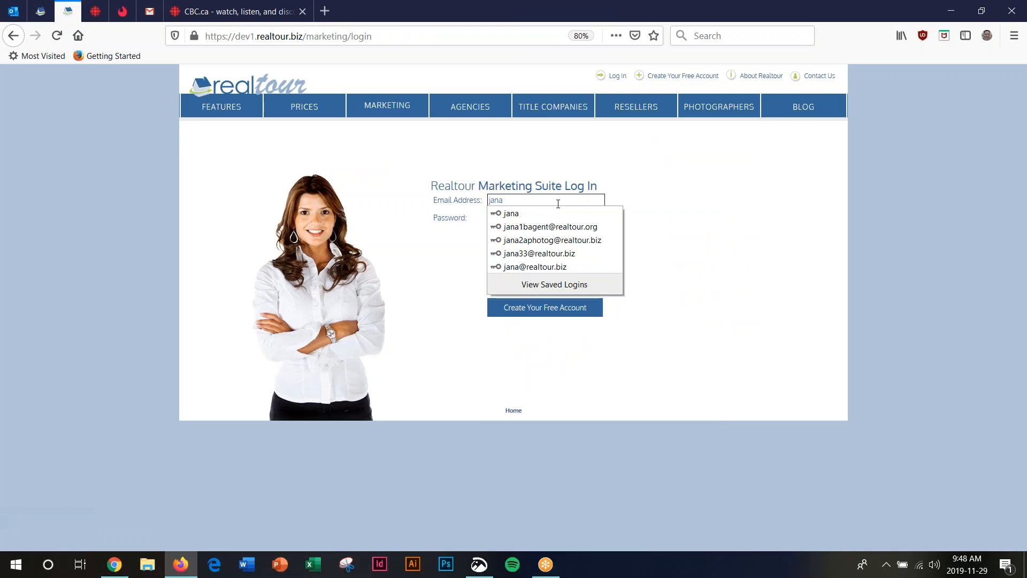
pyautogui.click(547, 266)
pyautogui.click(556, 248)
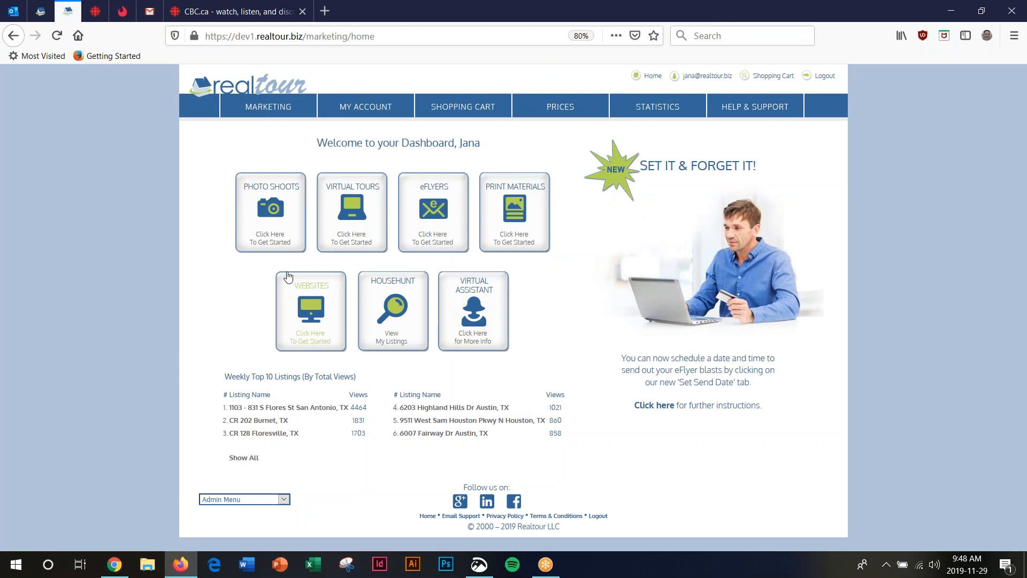
# Step: Open Photo Shoots and choose a photographer for the first active listing with pro photography, going down to the last available photographer
pyautogui.click(266, 241)
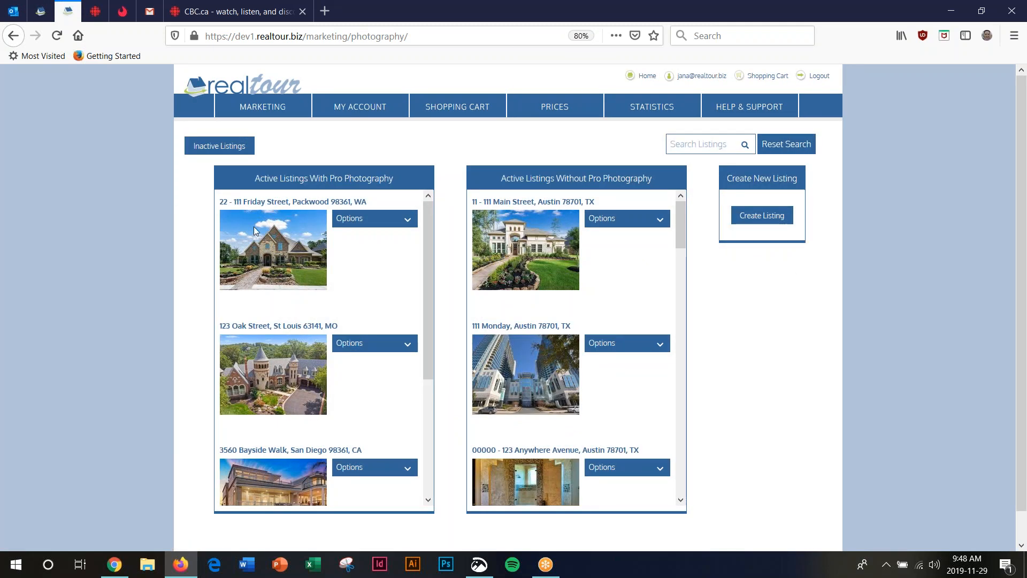
pyautogui.click(402, 220)
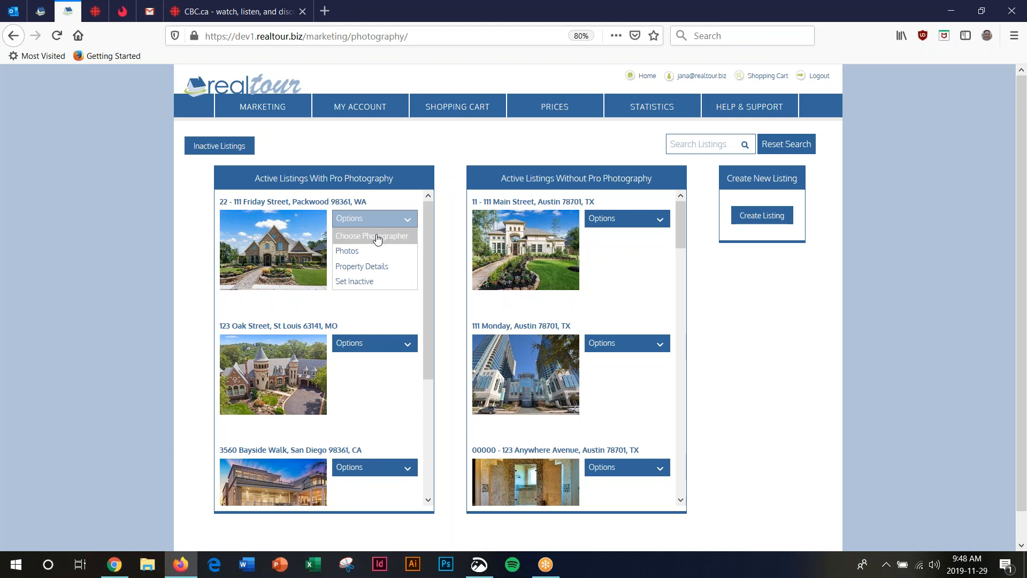
pyautogui.click(371, 236)
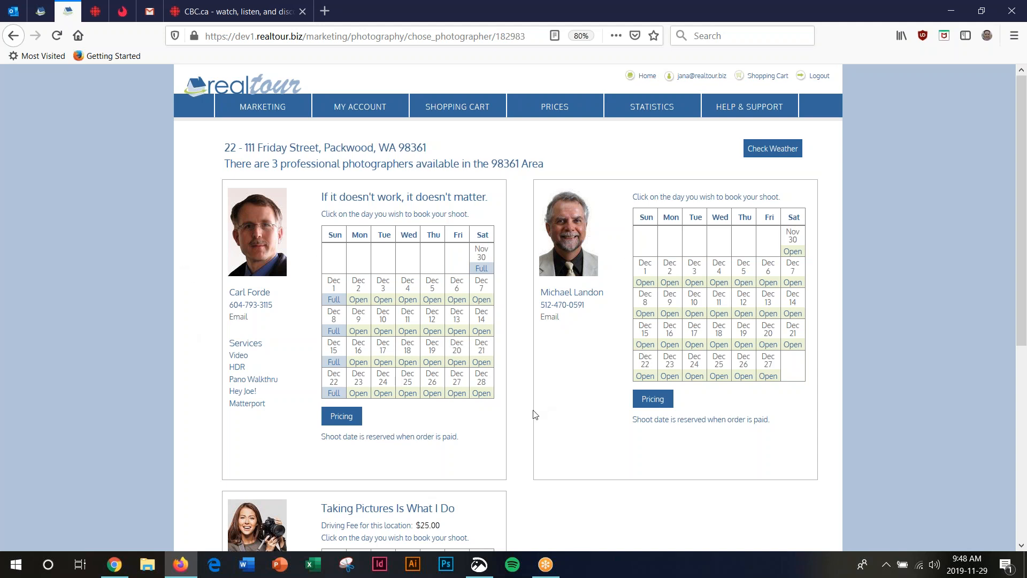
pyautogui.scroll(-5, 525, 420)
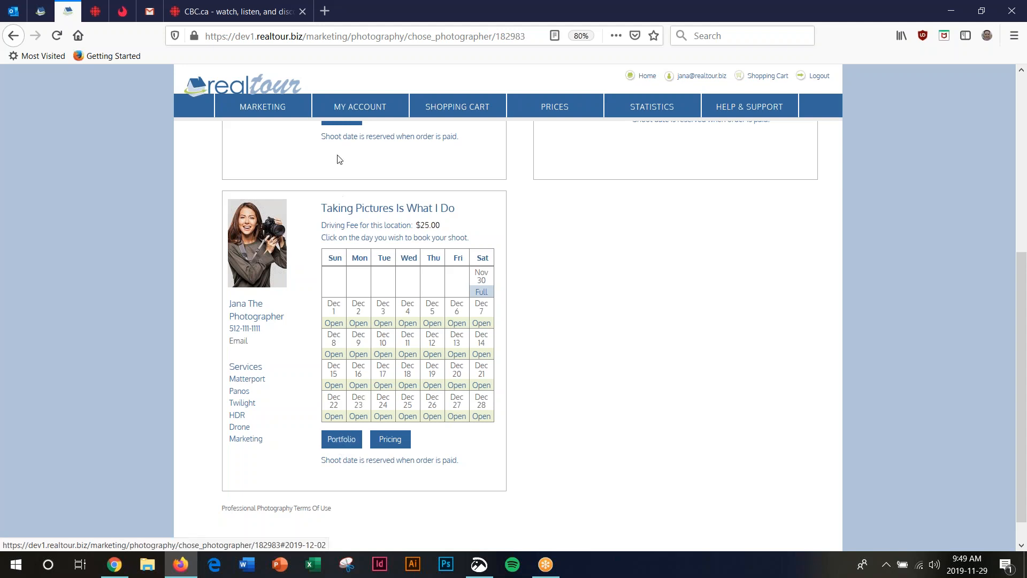
# Step: View the pricing of the "Taking Pictures Is What I Do" photographer, inspect Standard Home Packages, and close the price list
pyautogui.moveTo(348, 106)
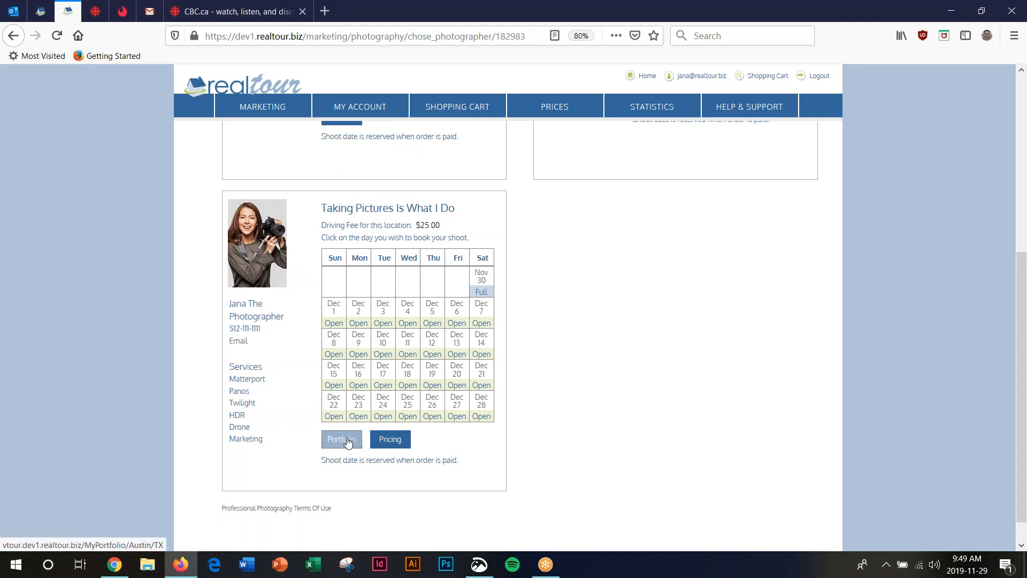
pyautogui.click(395, 440)
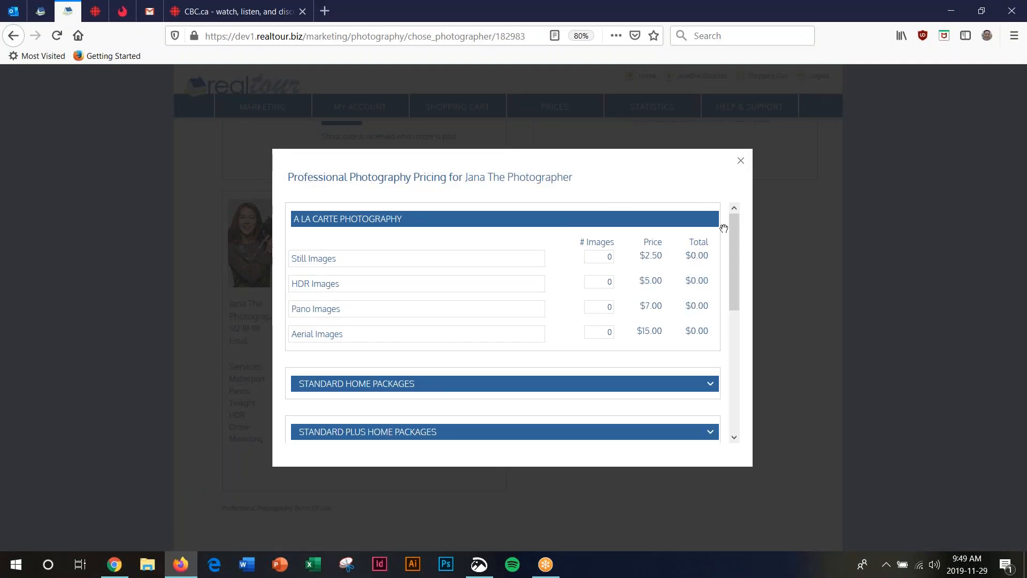
pyautogui.moveTo(734, 234); pyautogui.dragTo(733, 277)
pyautogui.click(712, 275)
pyautogui.click(711, 242)
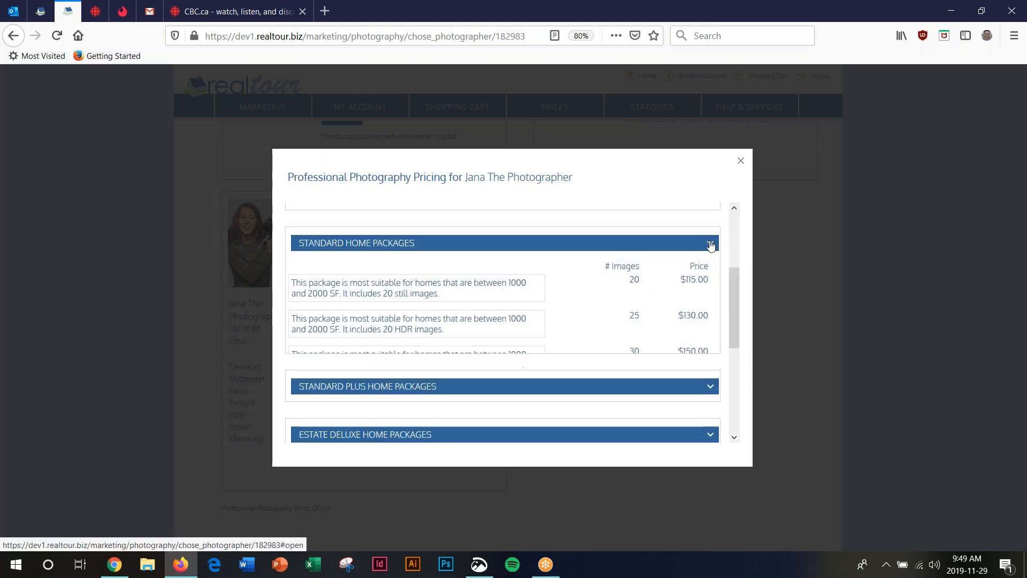
pyautogui.moveTo(735, 295); pyautogui.dragTo(740, 206)
pyautogui.click(741, 164)
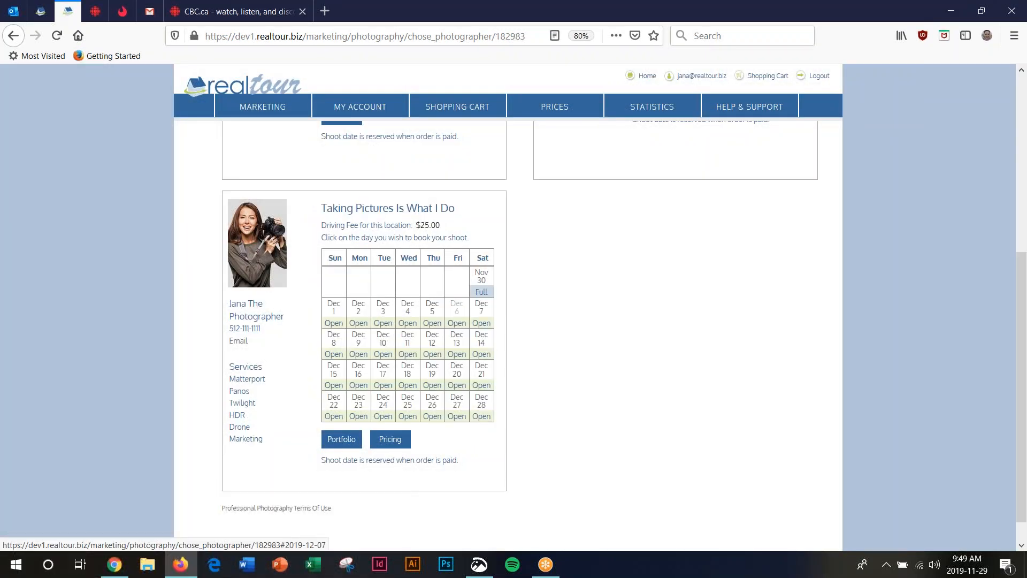
# Step: Start a shoot order with this photographer for December 1 and enter 5 still images and 5 HDR images
pyautogui.click(334, 312)
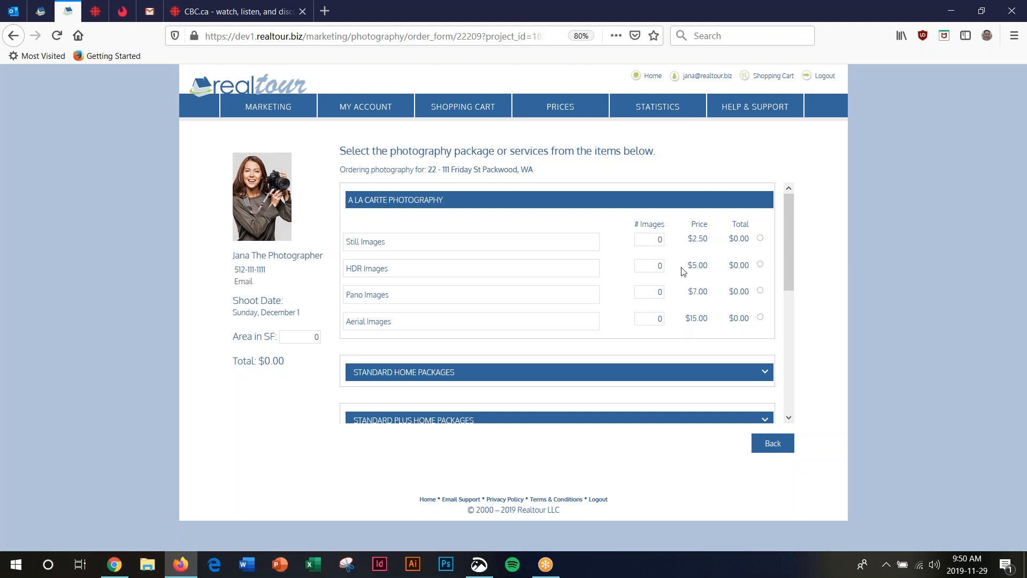
pyautogui.scroll(-1, 787, 236)
pyautogui.moveTo(789, 241)
pyautogui.mouseDown()
pyautogui.moveTo(792, 355)
pyautogui.moveTo(791, 236)
pyautogui.mouseUp()
pyautogui.write('5')
pyautogui.click(810, 253)
pyautogui.write('7')
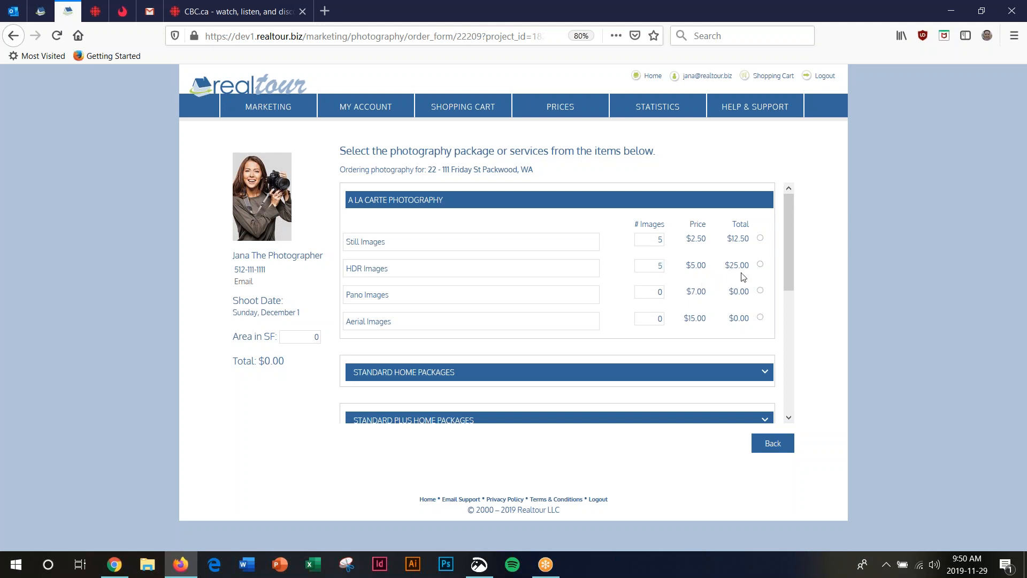
# Step: Try out selecting the Still Images and HDR Images items in the order, and clear both selections again
pyautogui.click(760, 239)
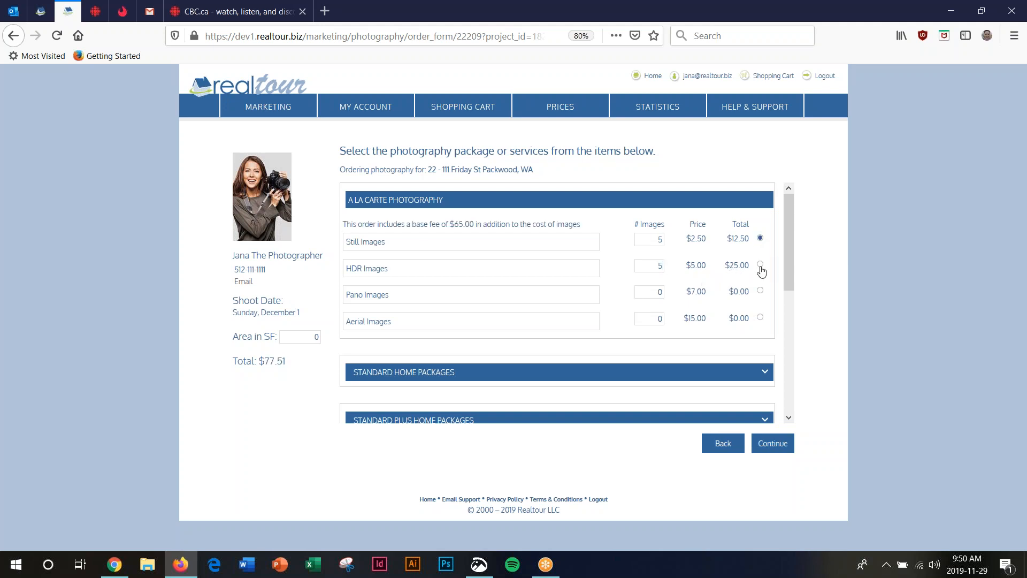
pyautogui.click(761, 264)
pyautogui.click(760, 265)
pyautogui.click(760, 239)
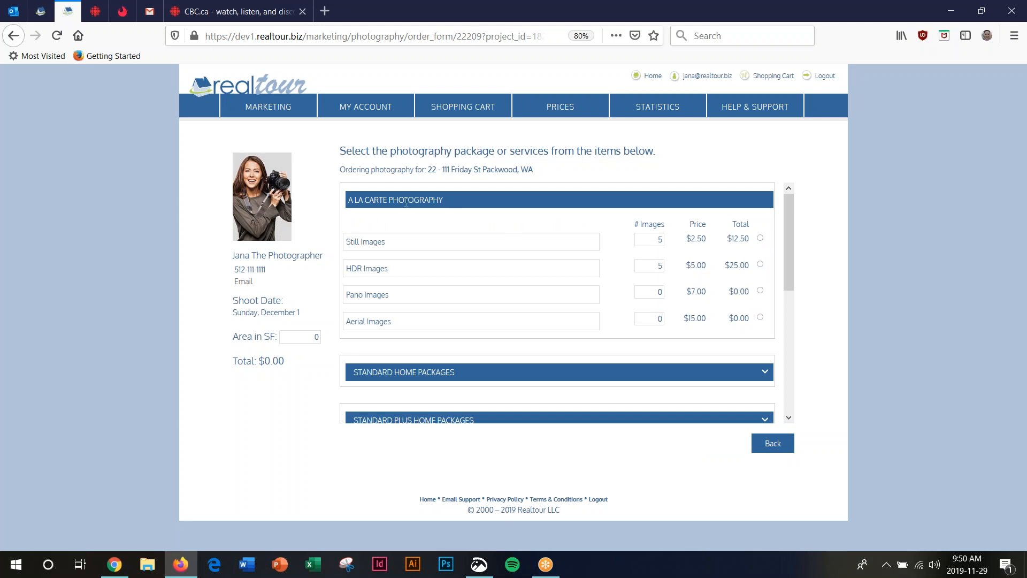
# Step: Expand Standard Home Packages in the order form and select the 20-image package priced at $115.00
pyautogui.scroll(-3, 684, 237)
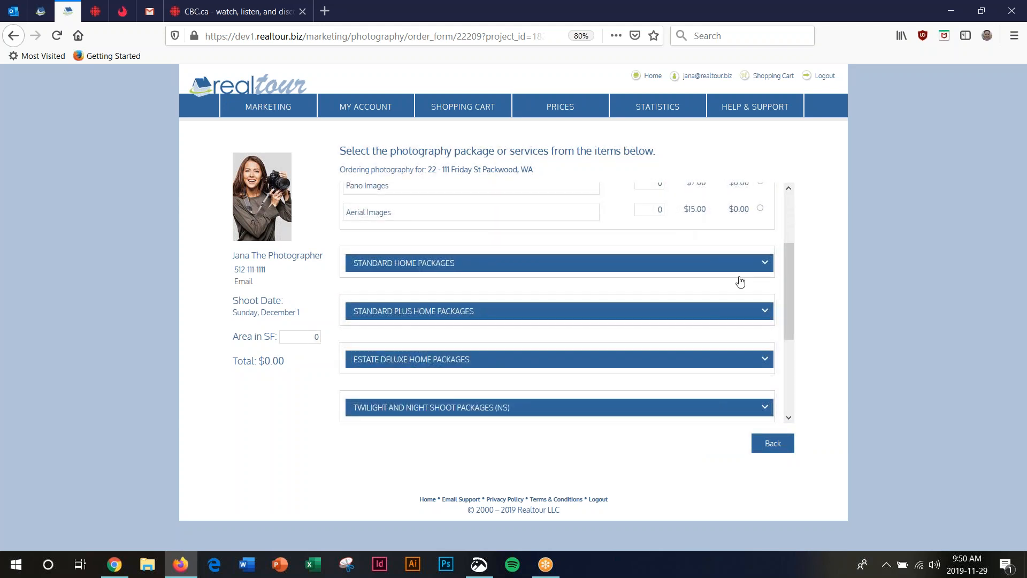
pyautogui.click(765, 263)
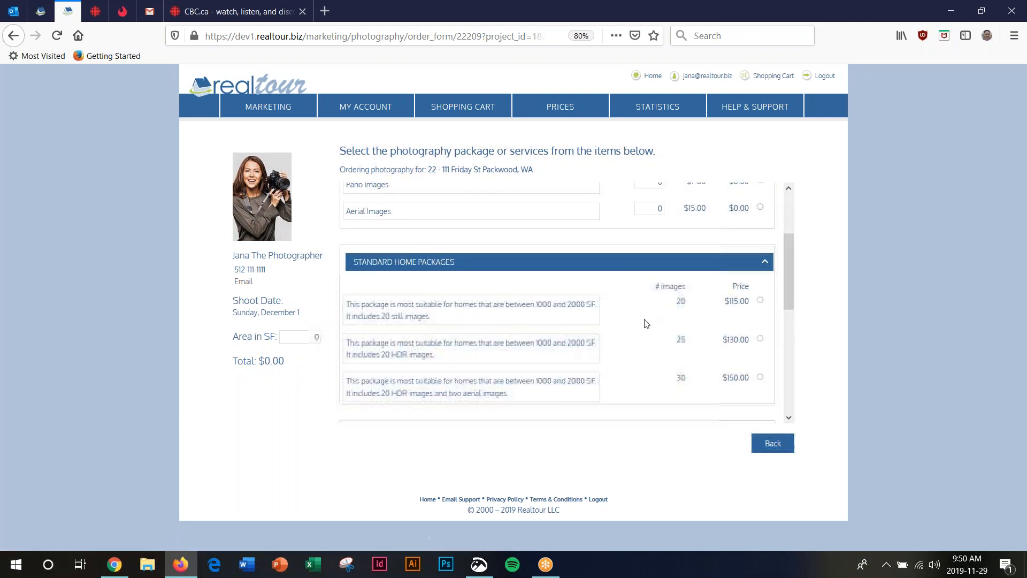
pyautogui.scroll(-2, 645, 324)
pyautogui.click(760, 261)
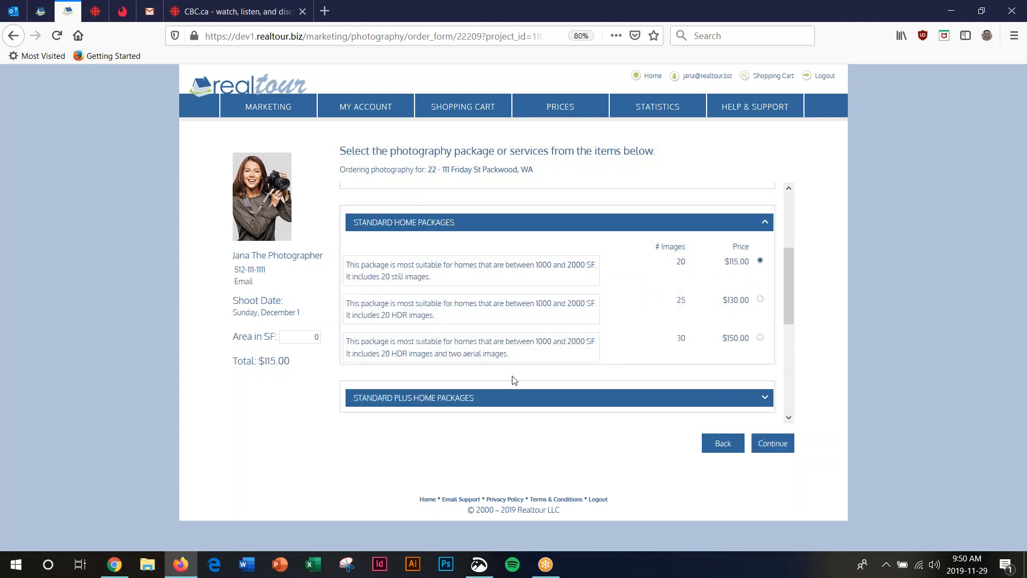
# Step: Clear the selection of the 20-image package priced at $115.00 and collapse Standard Home Packages
pyautogui.click(760, 260)
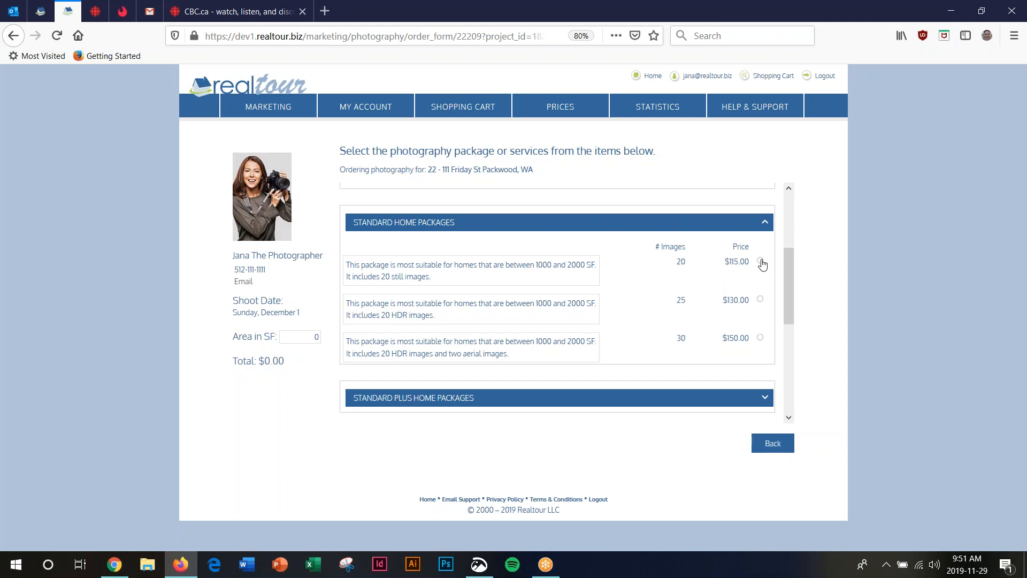
pyautogui.click(765, 224)
# Step: Expand Services by SF, set the Matterport Tours area to 2500 SF, and collapse the section again
pyautogui.scroll(-3, 672, 287)
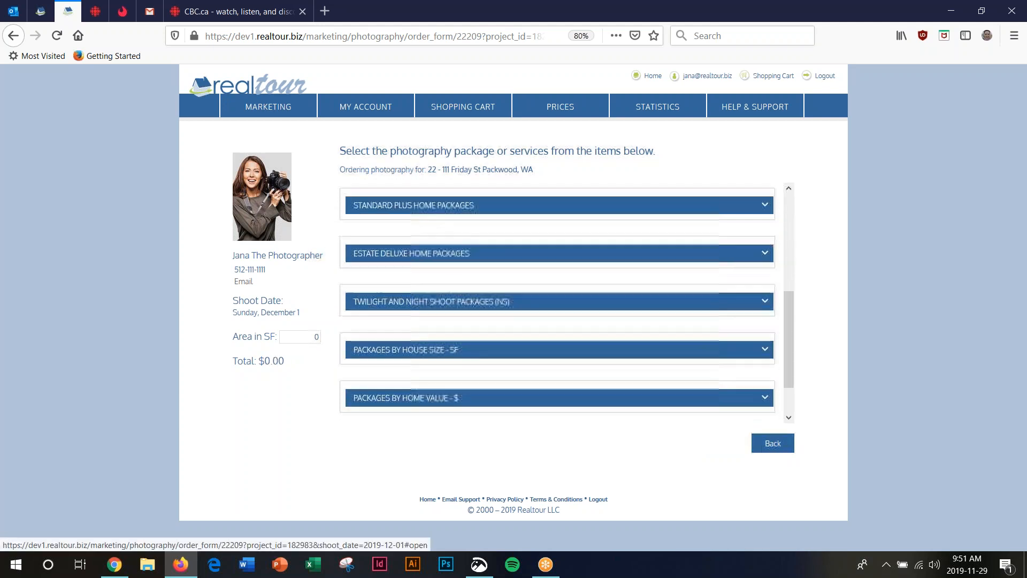
pyautogui.scroll(-2, 744, 319)
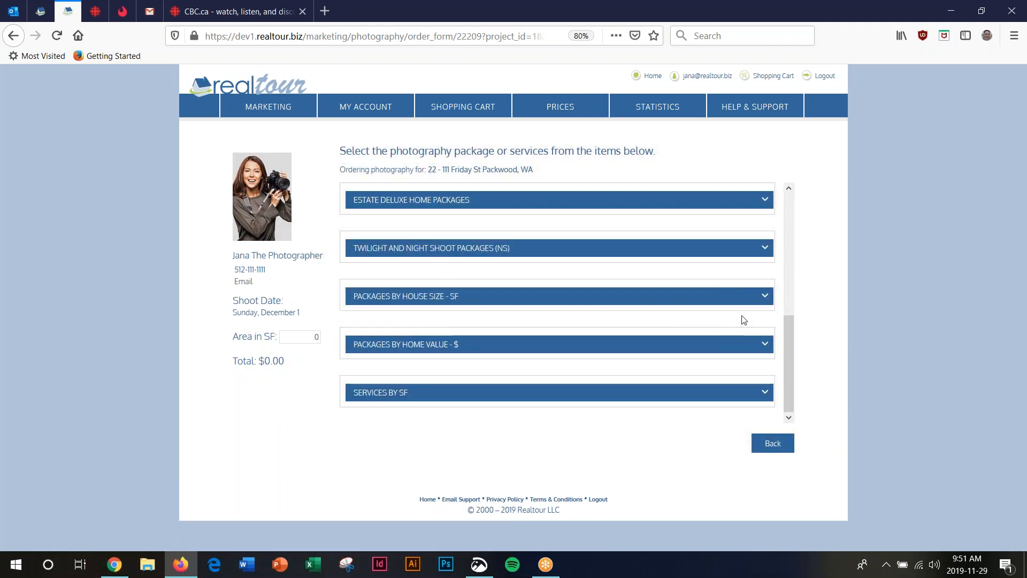
pyautogui.click(760, 392)
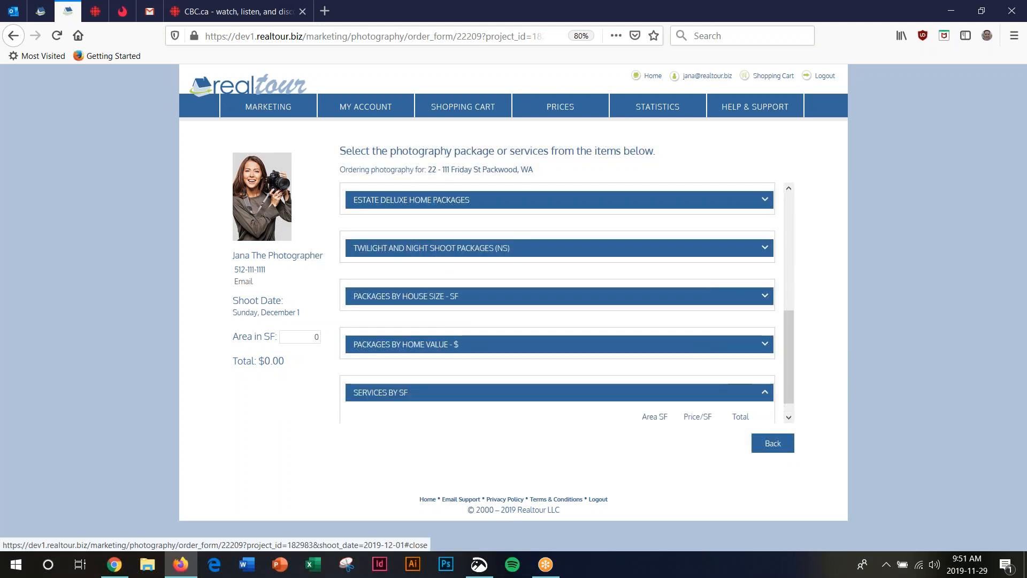
pyautogui.scroll(-2, 624, 322)
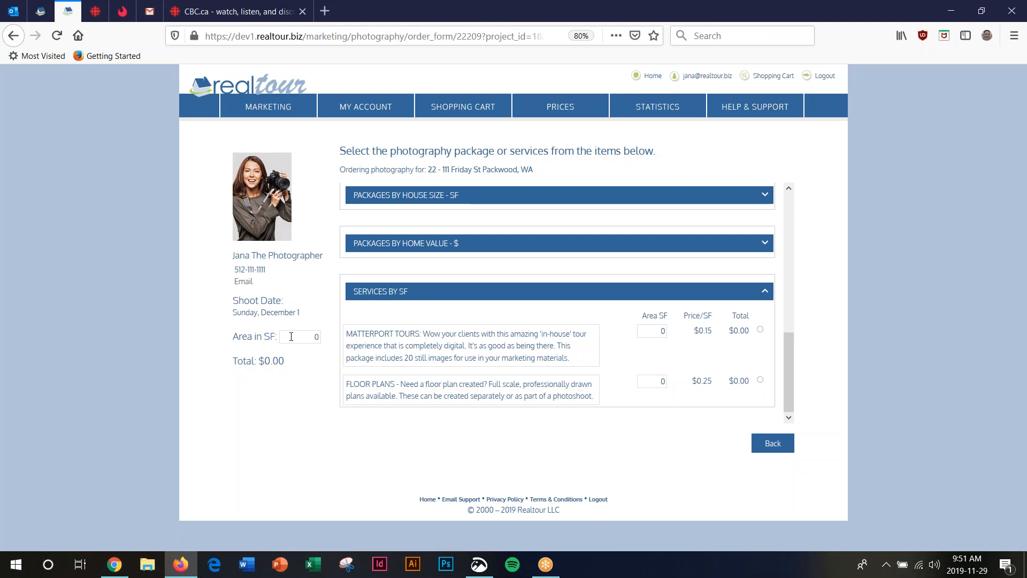
pyautogui.doubleClick(315, 338)
pyautogui.click(661, 331)
pyautogui.doubleClick(661, 332)
pyautogui.write('2500')
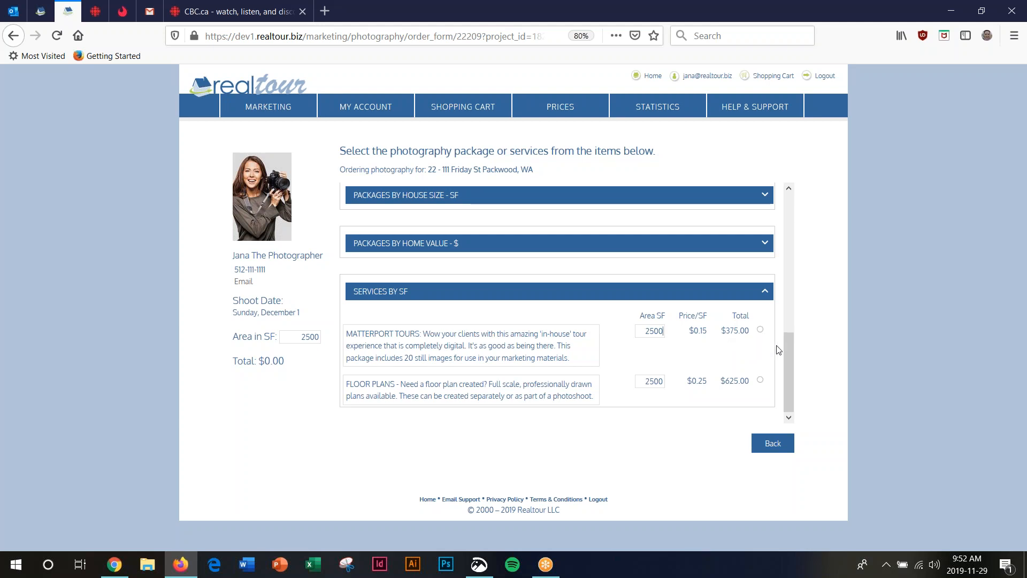
pyautogui.click(765, 294)
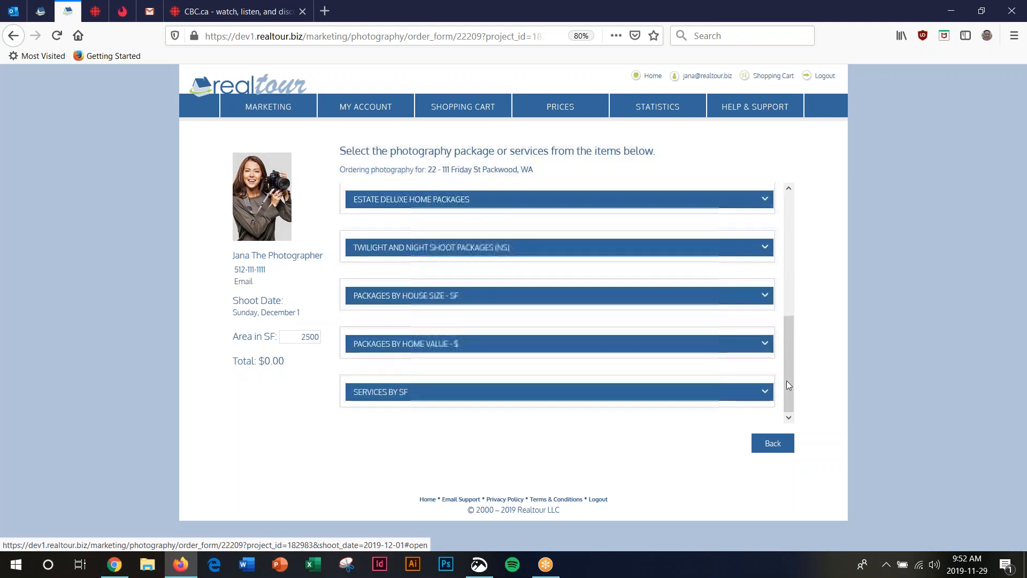
# Step: Review the price ranges under Packages by Home Value and Packages by House Size, collapsing each section again
pyautogui.click(765, 344)
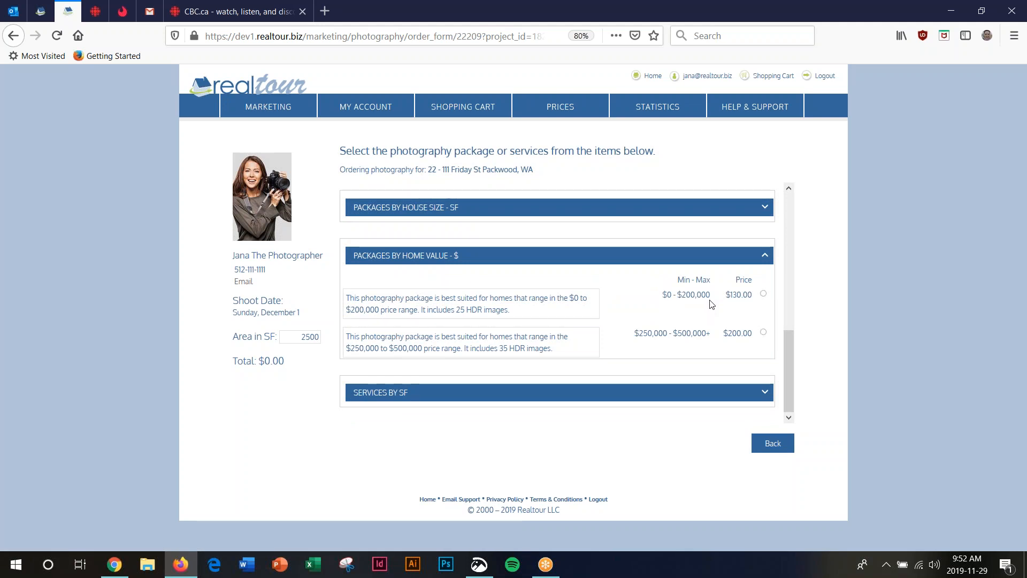
pyautogui.click(764, 256)
pyautogui.click(766, 298)
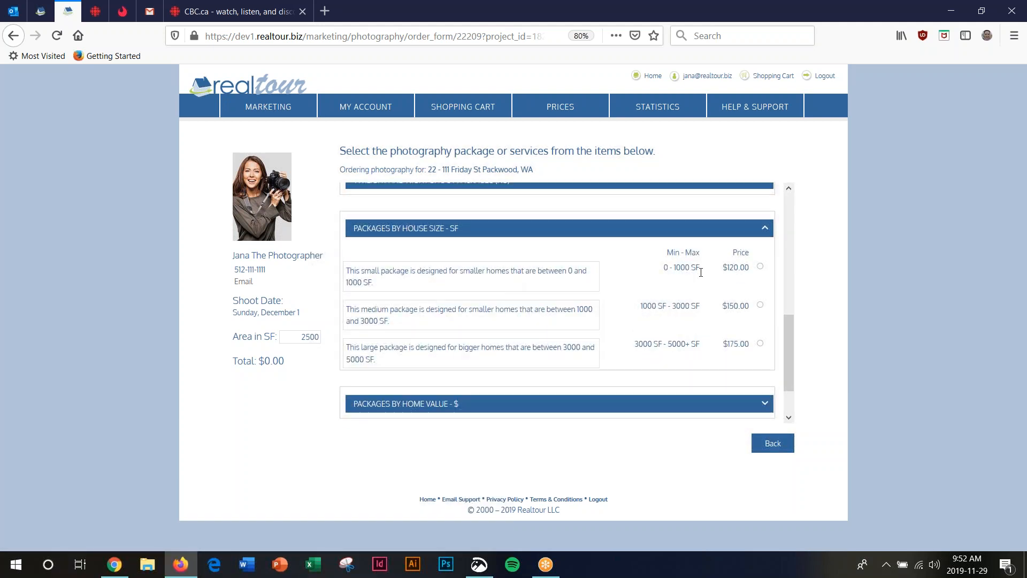
pyautogui.click(766, 230)
# Step: Expand Standard Home Packages again and select the 20-image package priced at $115.00
pyautogui.scroll(5, 734, 259)
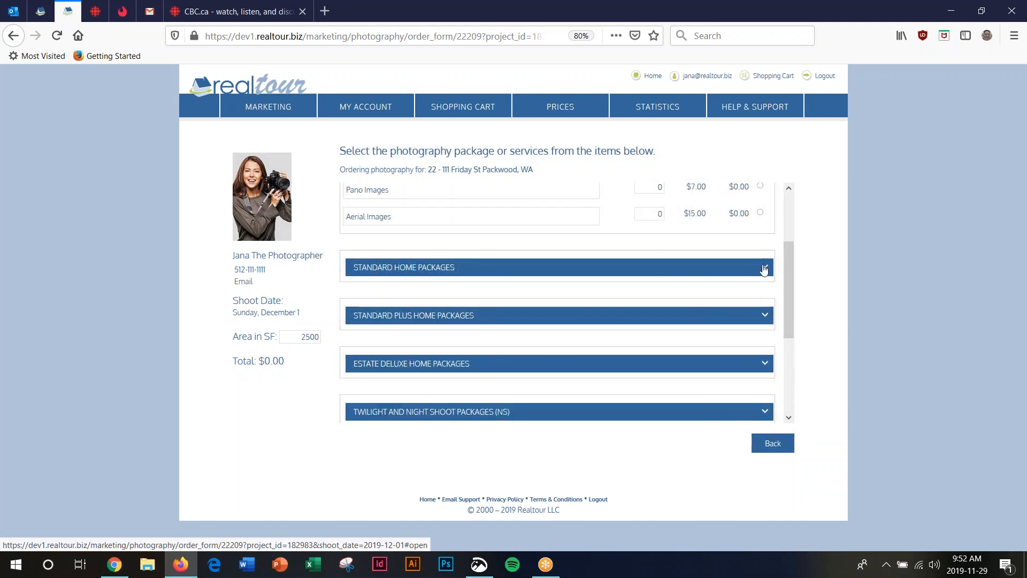
pyautogui.click(765, 267)
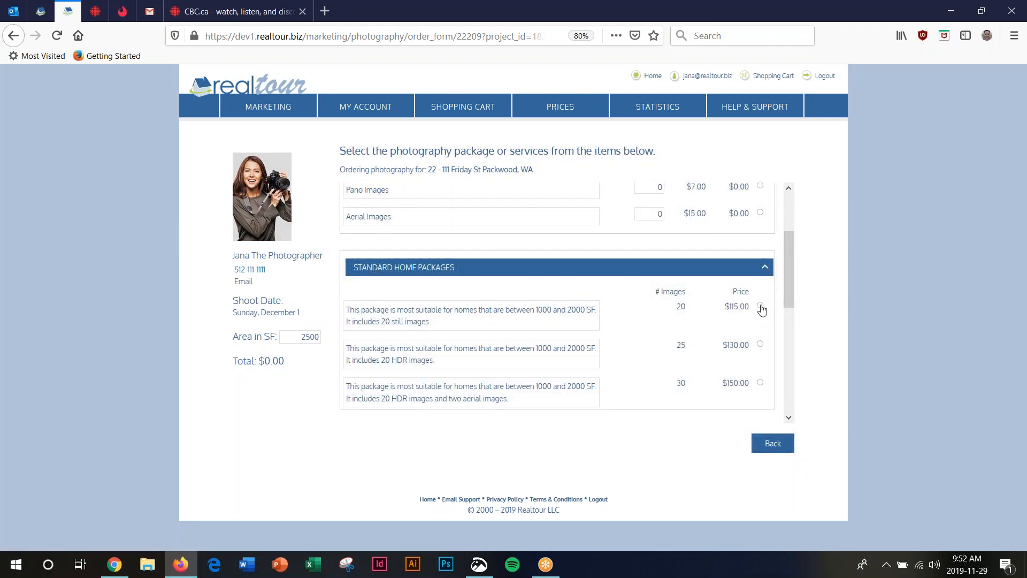
pyautogui.click(761, 307)
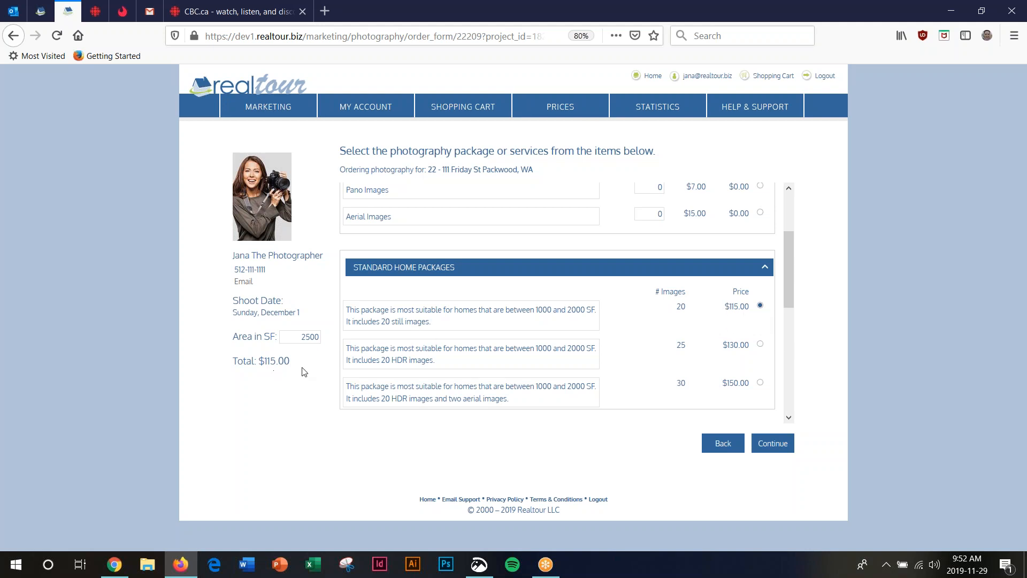
# Step: Continue to the shoot instructions, keep "Meet me at the property" with no additional instructions, and add the order to the cart
pyautogui.click(774, 444)
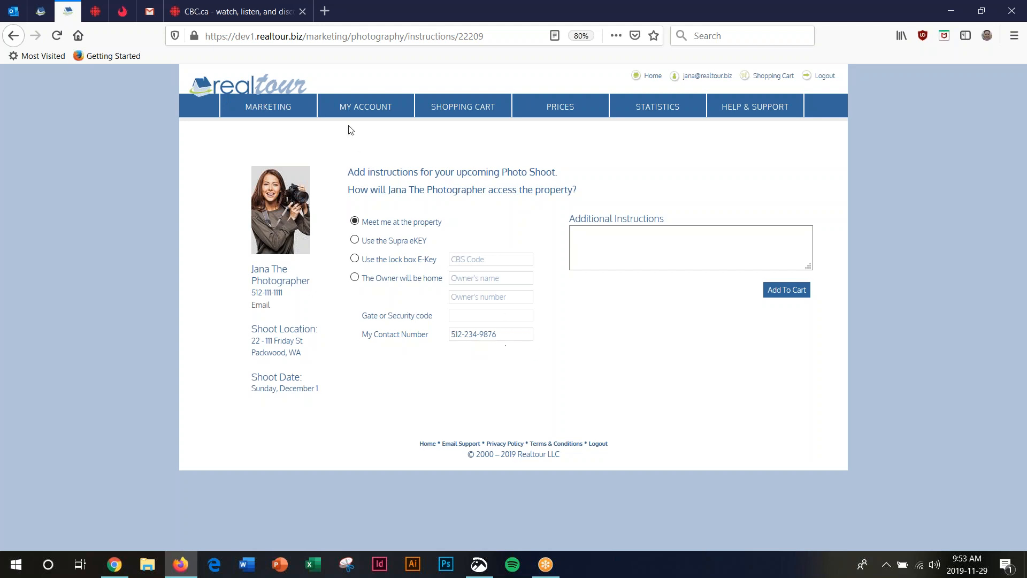
pyautogui.moveTo(360, 108)
pyautogui.click(582, 236)
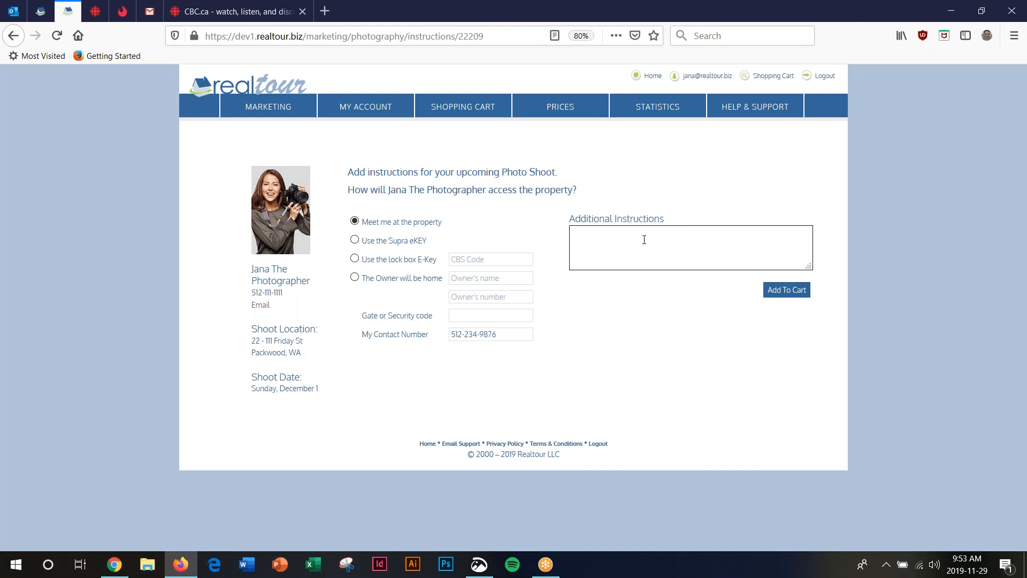
pyautogui.click(786, 290)
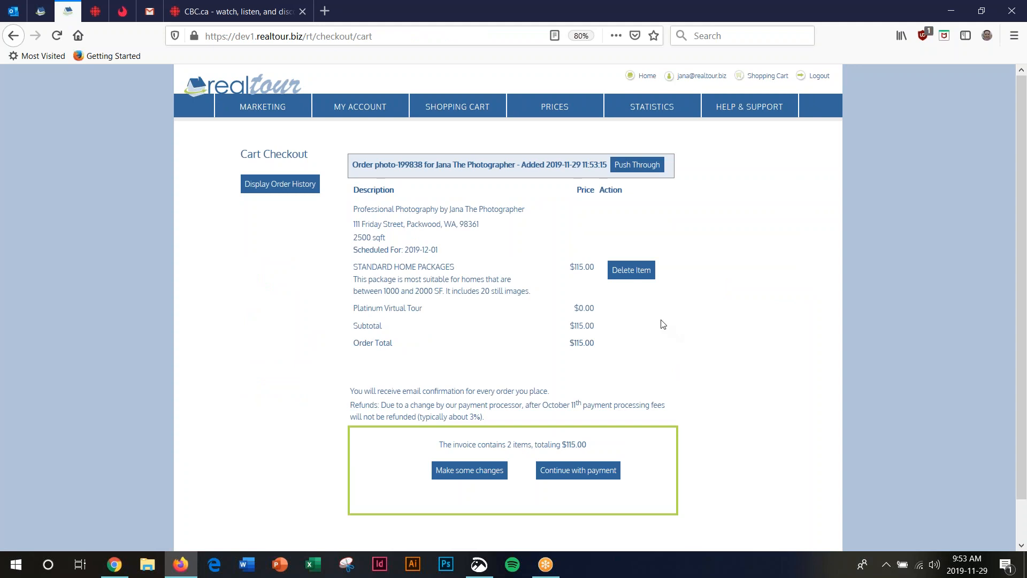
# Step: Delete the Standard Home Packages item from the cart and return to the Realtour home page
pyautogui.click(635, 271)
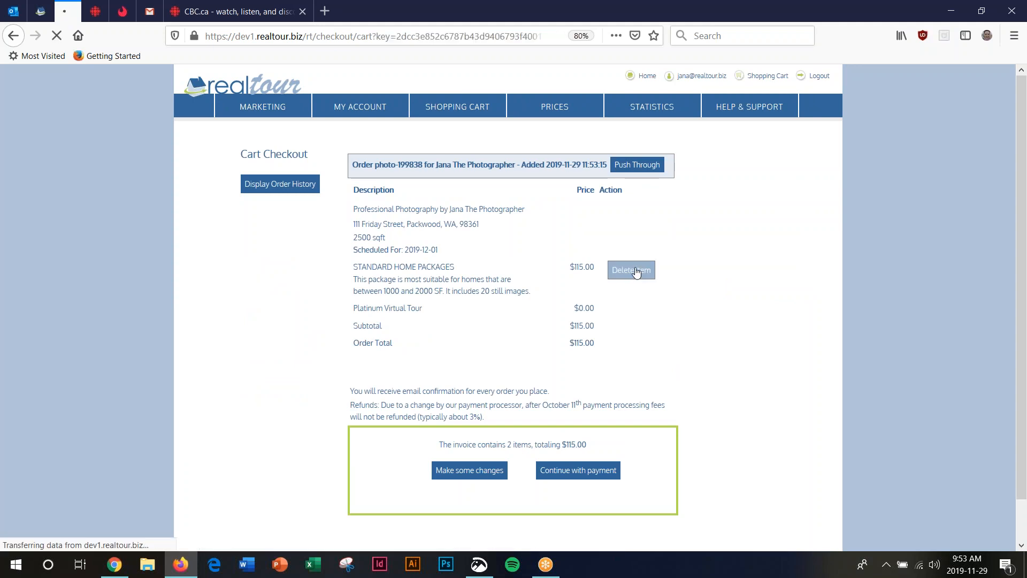
pyautogui.click(252, 85)
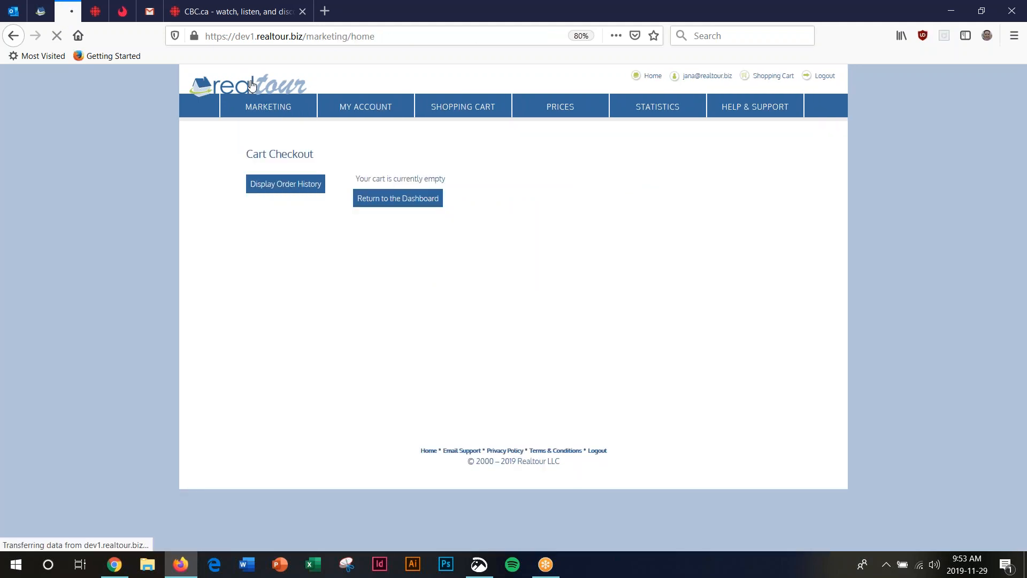